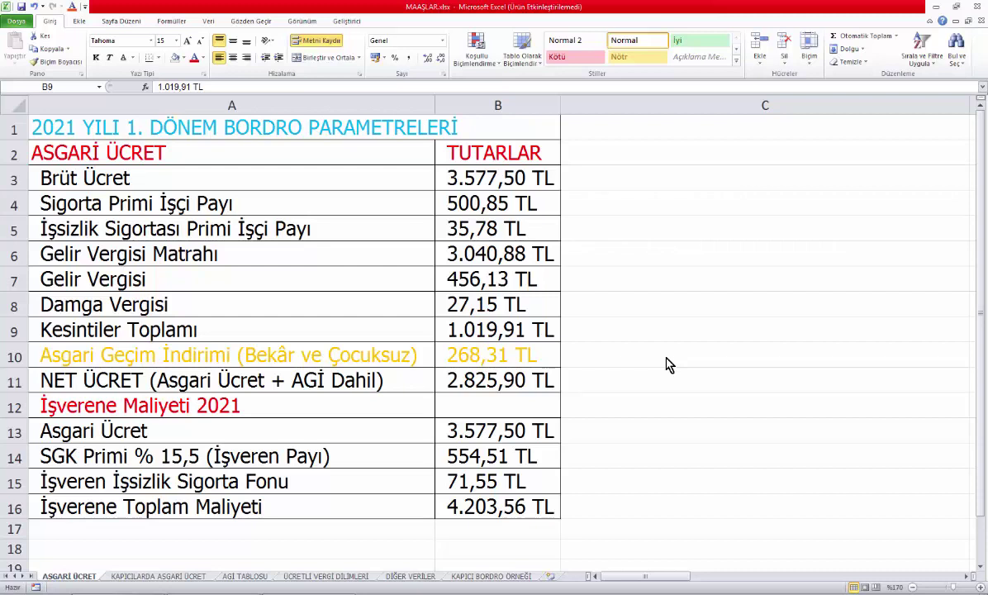
Look through the KAPICILARDA ASGARİ ÜCRET, AGİ TABLOSU, ÜCRETLİ VERGİ DİLİMLERİ, DİĞER VERİLER and KAPICI BORDRO ÖRNEĞİ sheets
{"action": "left_click", "coordinate": [130, 576]}
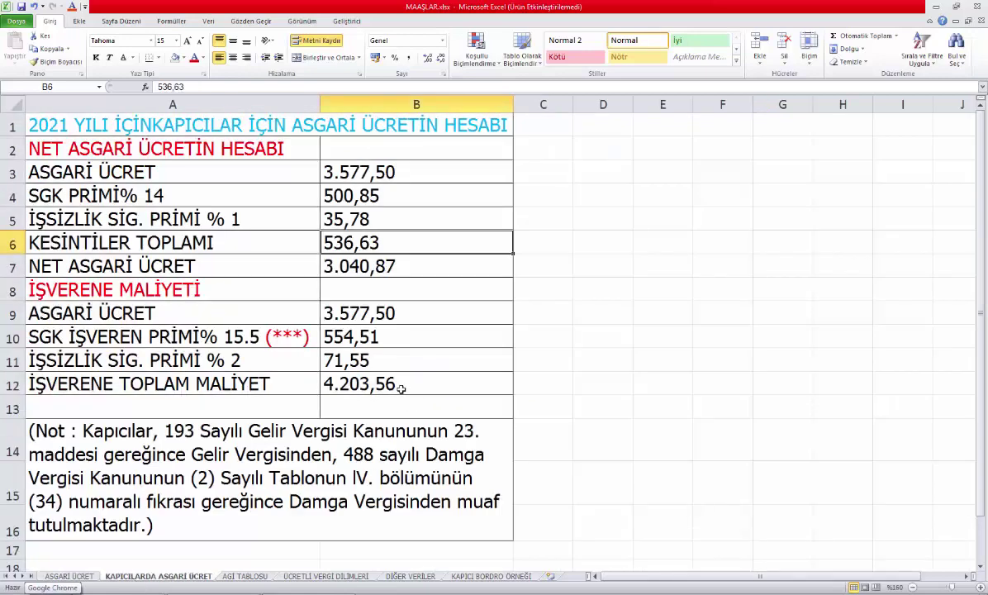
{"action": "left_click", "coordinate": [257, 579]}
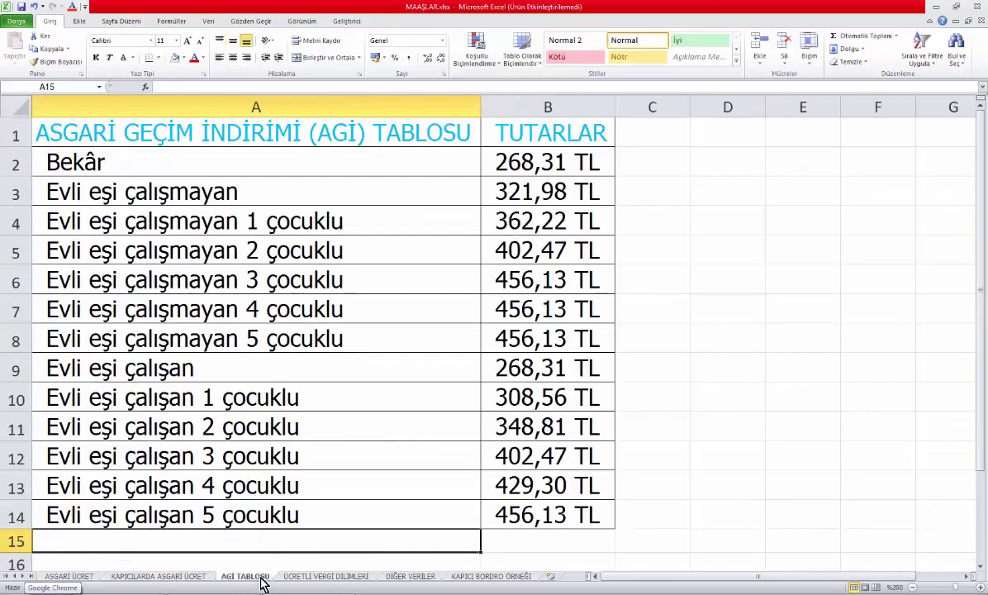
{"action": "left_click", "coordinate": [347, 580]}
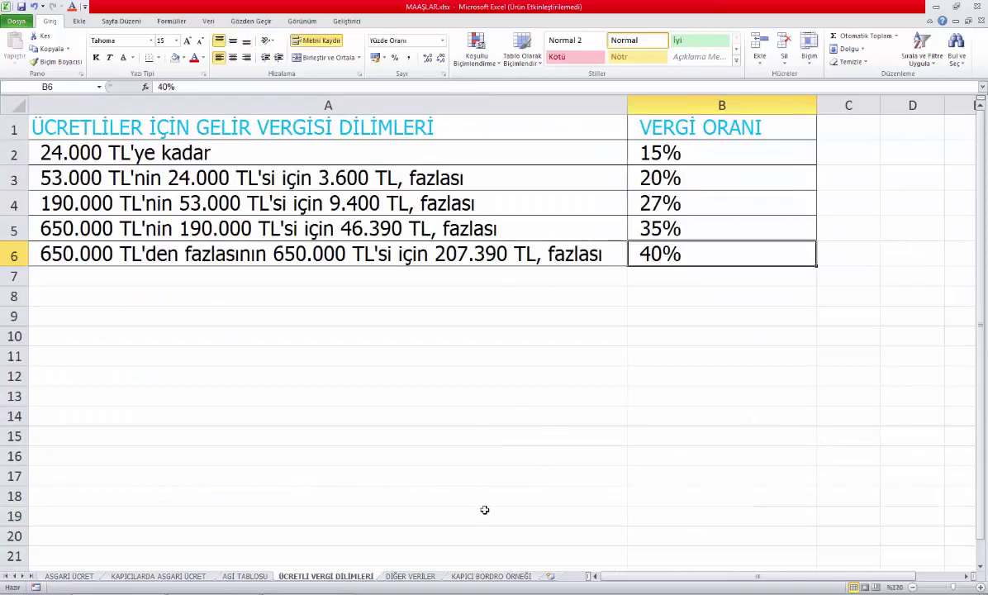
{"action": "left_click", "coordinate": [411, 577]}
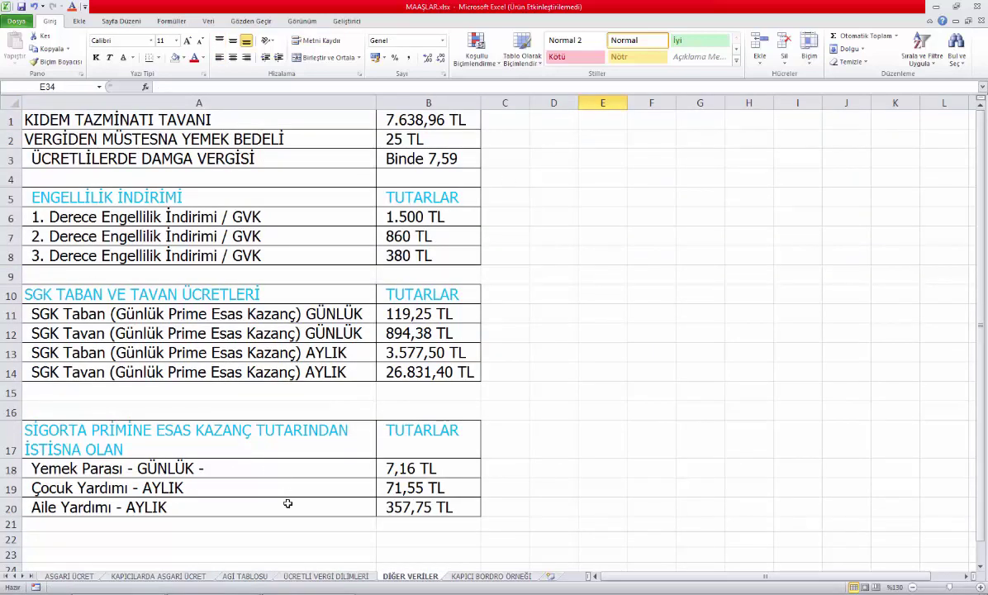
{"action": "left_click", "coordinate": [487, 577]}
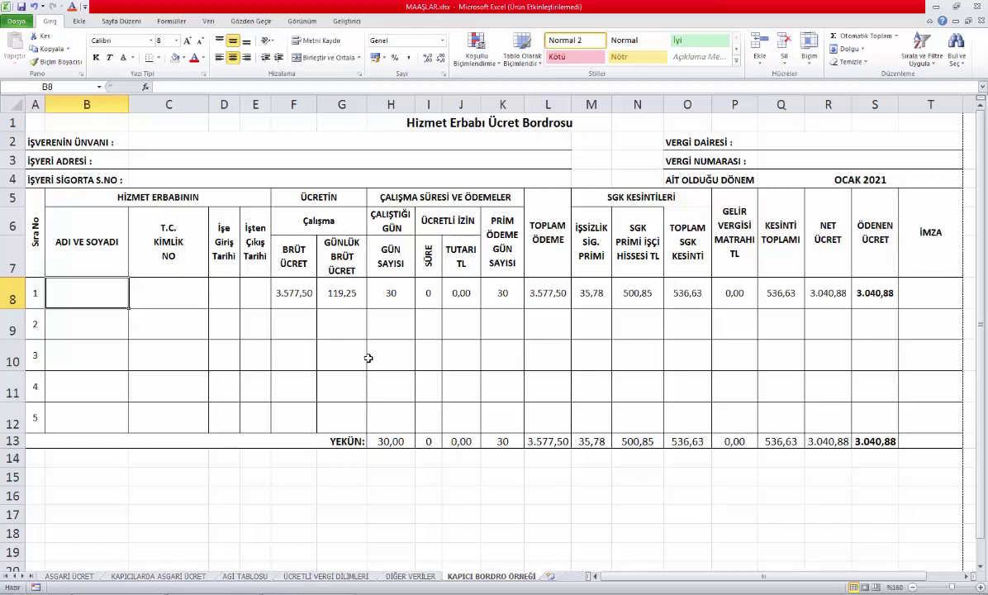
Try 15 worked days (GÜN SAYISI) in cell H8 for the first payroll row, and set it back to 30
{"action": "left_click", "coordinate": [393, 296]}
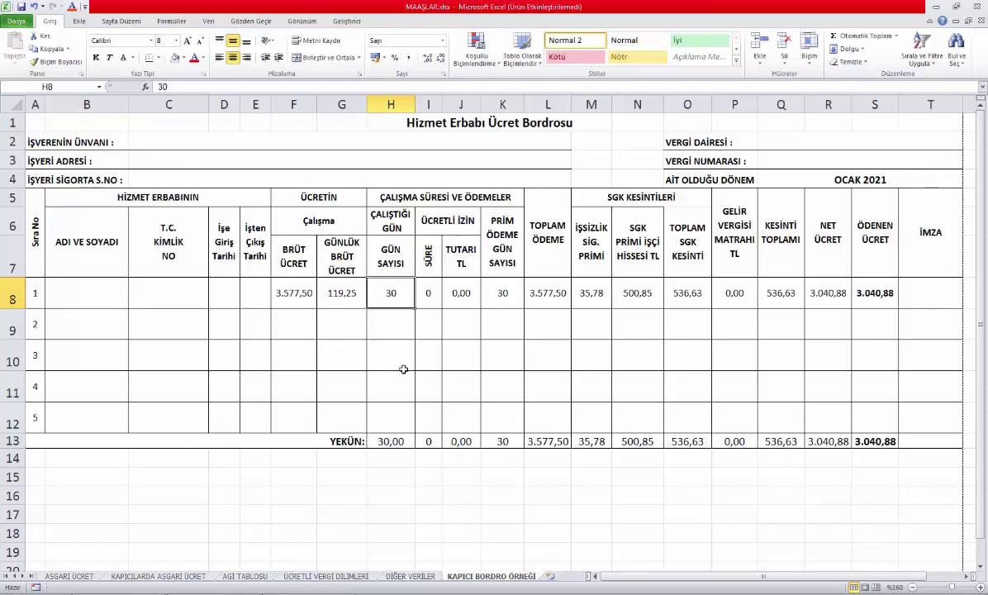
{"action": "type", "text": "15"}
{"action": "key", "text": "Return"}
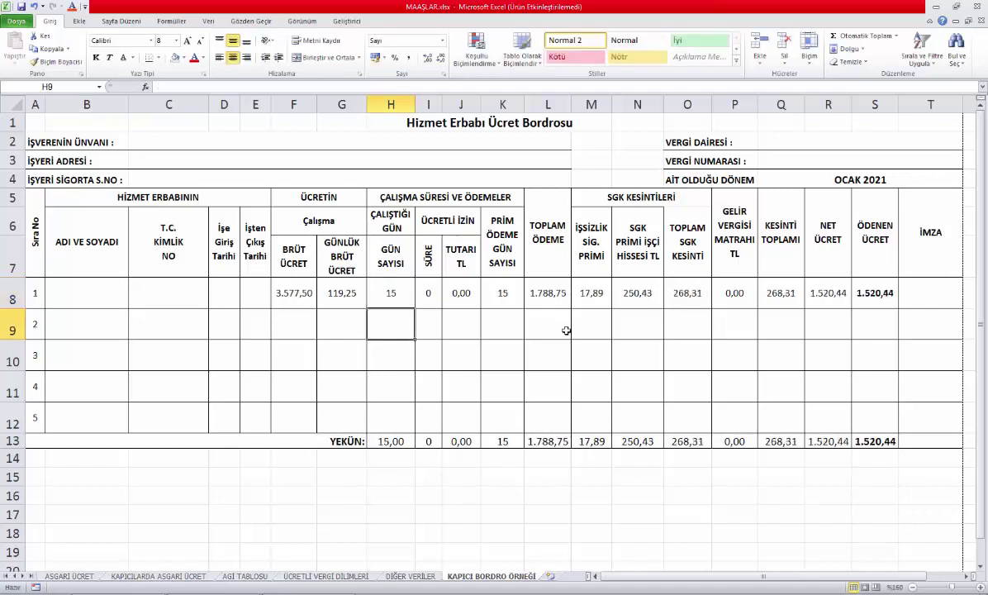
{"action": "left_click", "coordinate": [394, 289]}
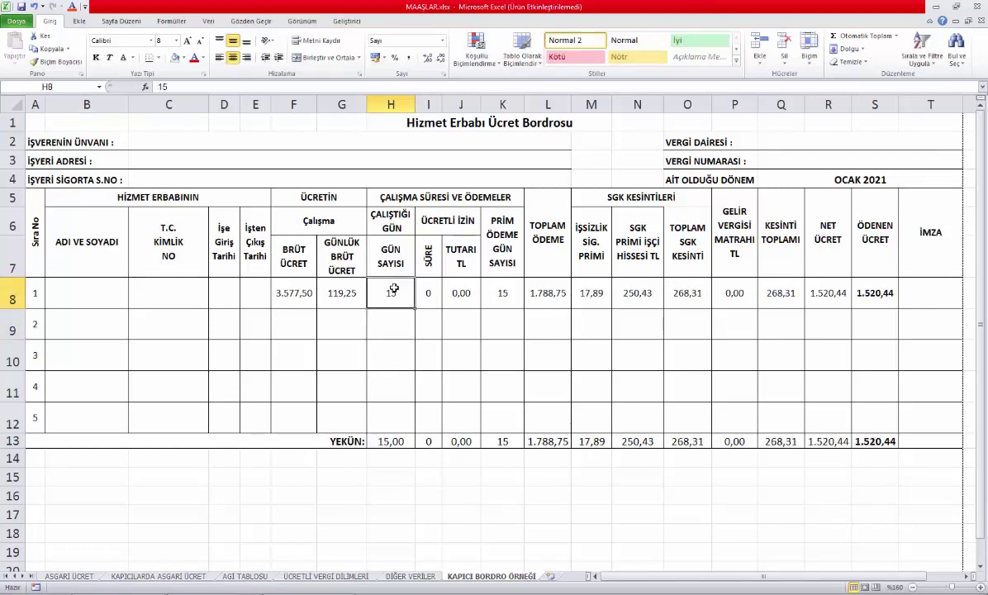
{"action": "type", "text": "30"}
{"action": "key", "text": "Return"}
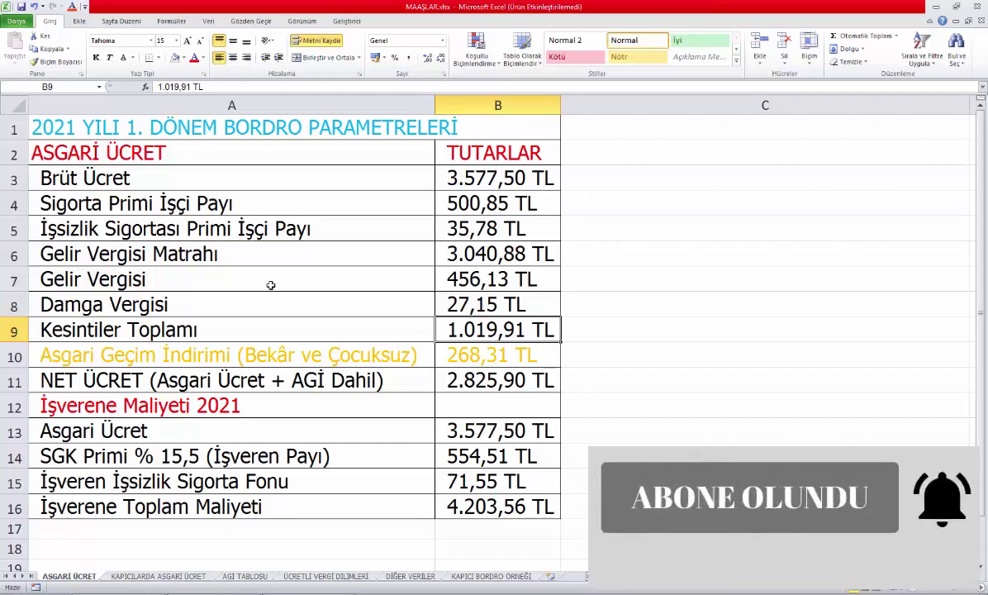
Examine the gross wage, employee insurance and unemployment premiums, income tax base and income tax amounts on the ASGARİ ÜCRET sheet
{"action": "left_click", "coordinate": [297, 178]}
{"action": "left_click", "coordinate": [472, 174]}
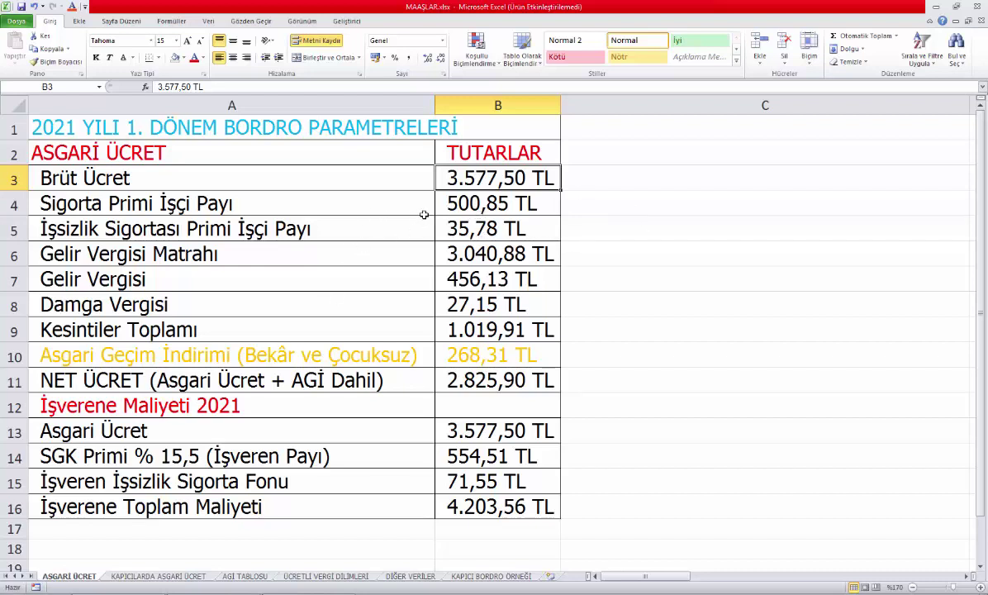
{"action": "left_click", "coordinate": [551, 206]}
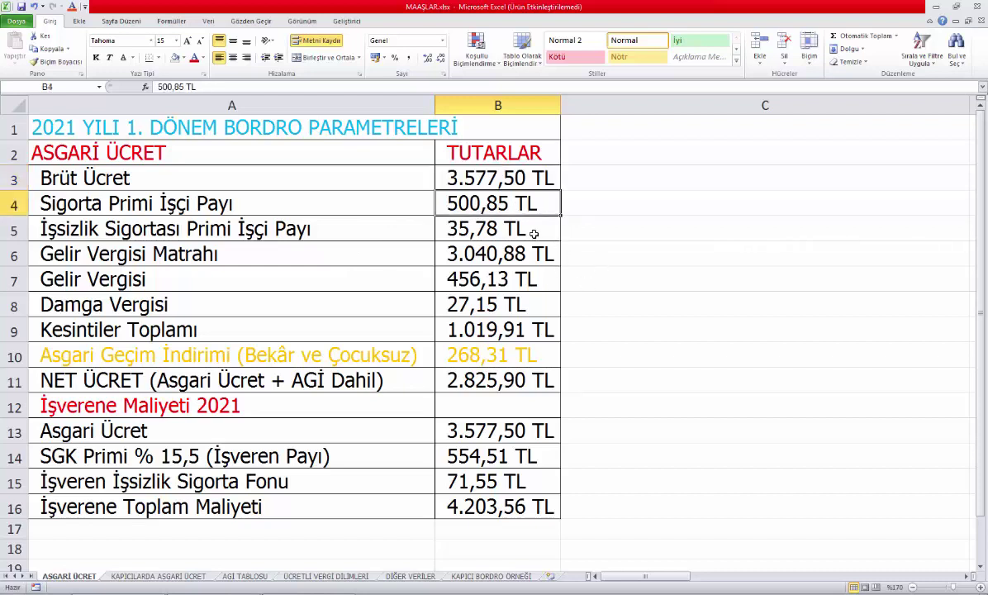
{"action": "left_click", "coordinate": [533, 234]}
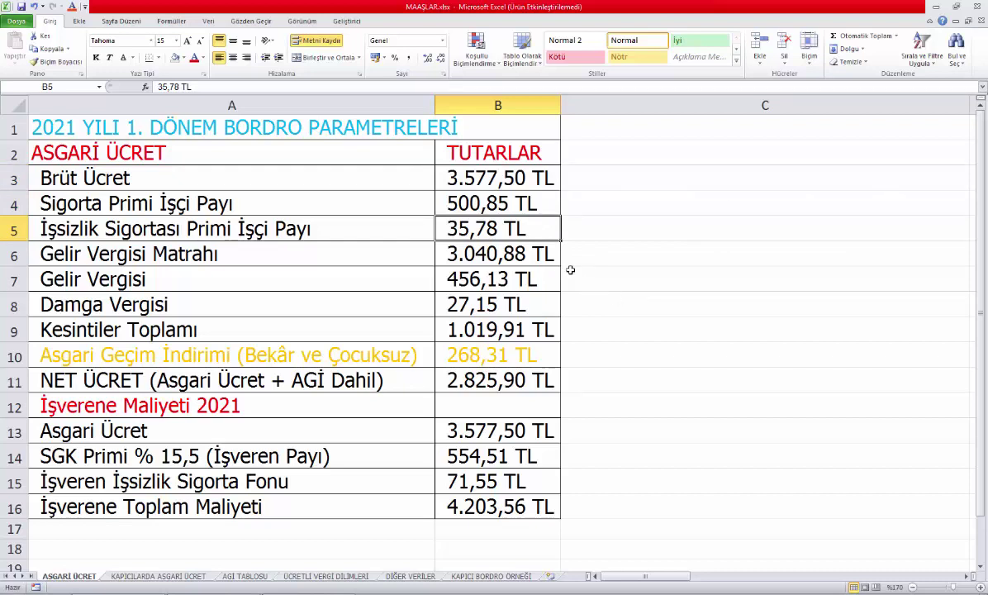
{"action": "left_click", "coordinate": [334, 271]}
{"action": "left_click_drag", "start_coordinate": [481, 200], "coordinate": [493, 228]}
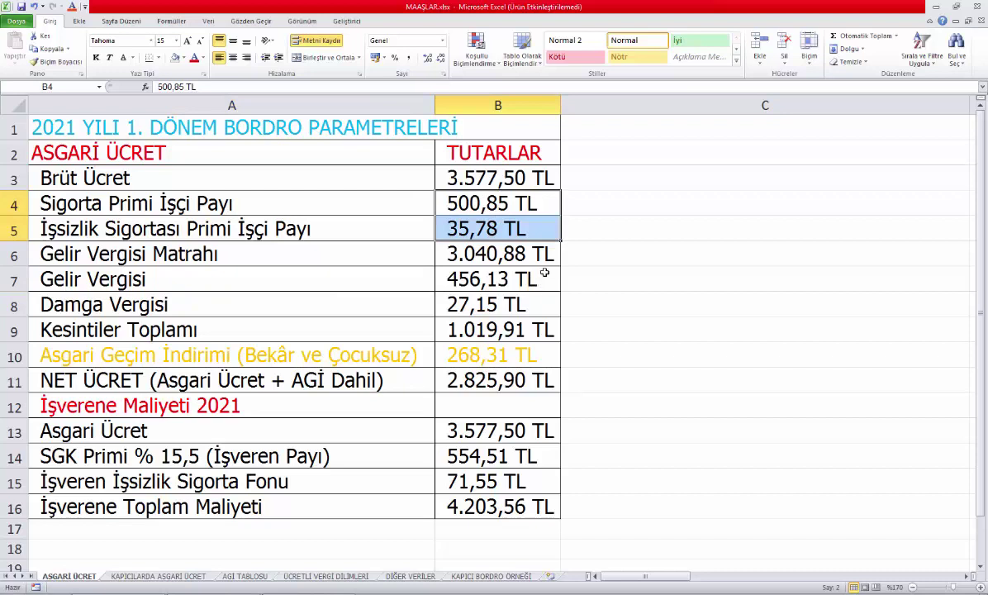
{"action": "left_click", "coordinate": [521, 255]}
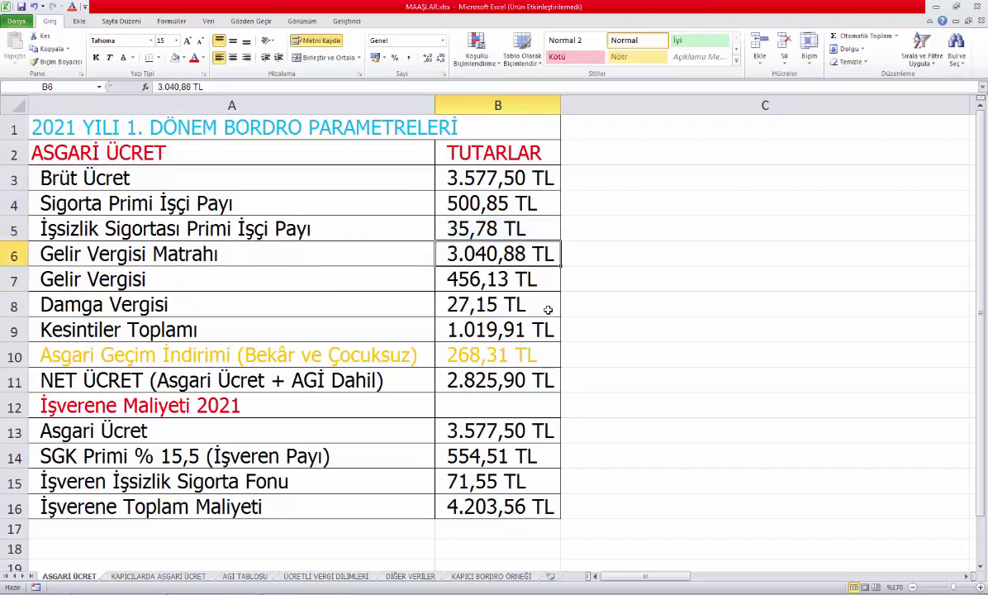
{"action": "left_click_drag", "start_coordinate": [361, 263], "coordinate": [463, 258]}
{"action": "left_click", "coordinate": [488, 278]}
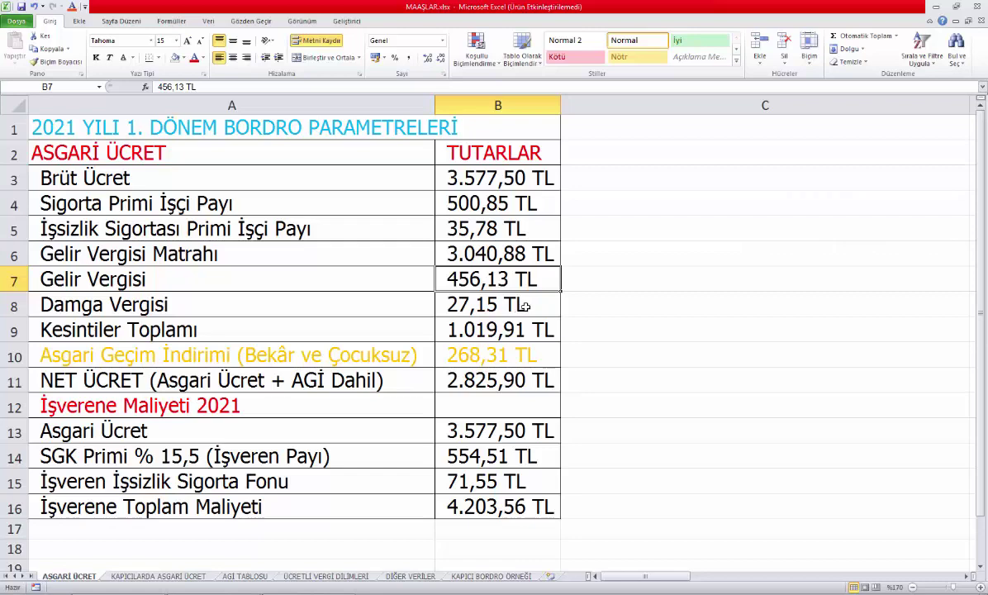
Examine each income tax bracket and its rate on the ÜCRETLİ VERGİ DİLİMLERİ sheet
{"action": "left_click", "coordinate": [369, 576]}
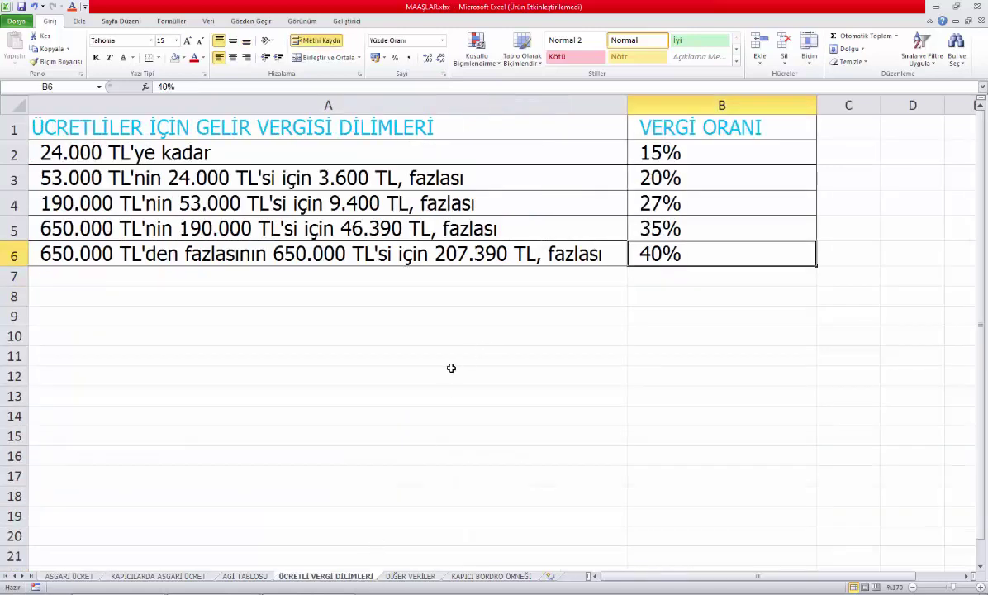
{"action": "left_click", "coordinate": [235, 156]}
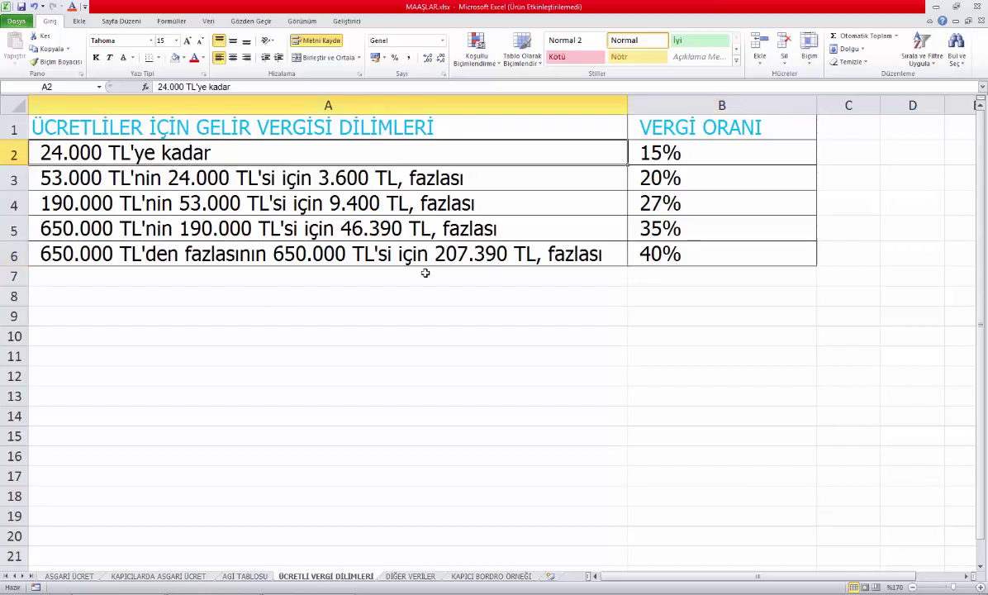
{"action": "left_click", "coordinate": [233, 176]}
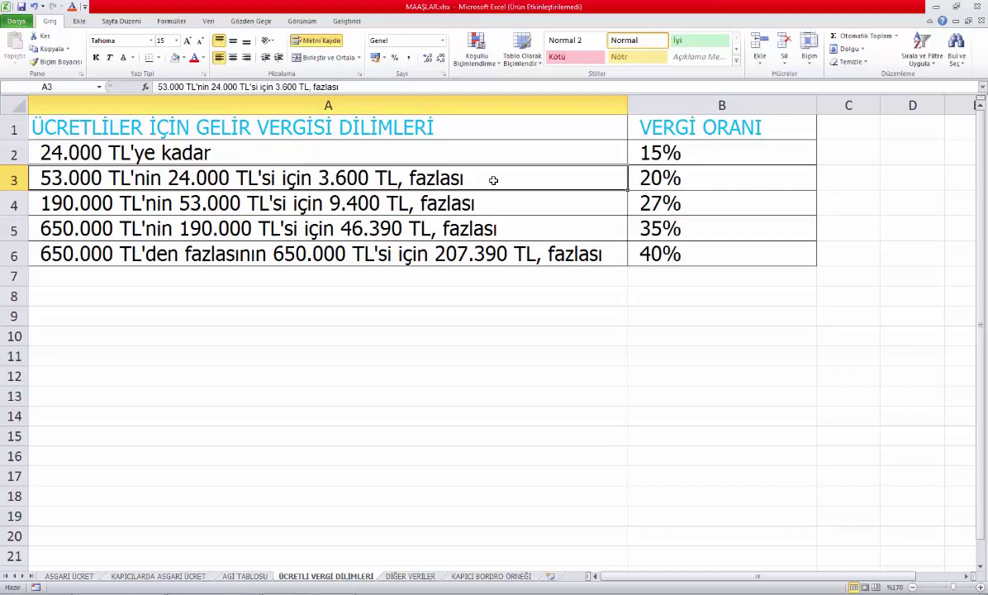
{"action": "left_click", "coordinate": [730, 185]}
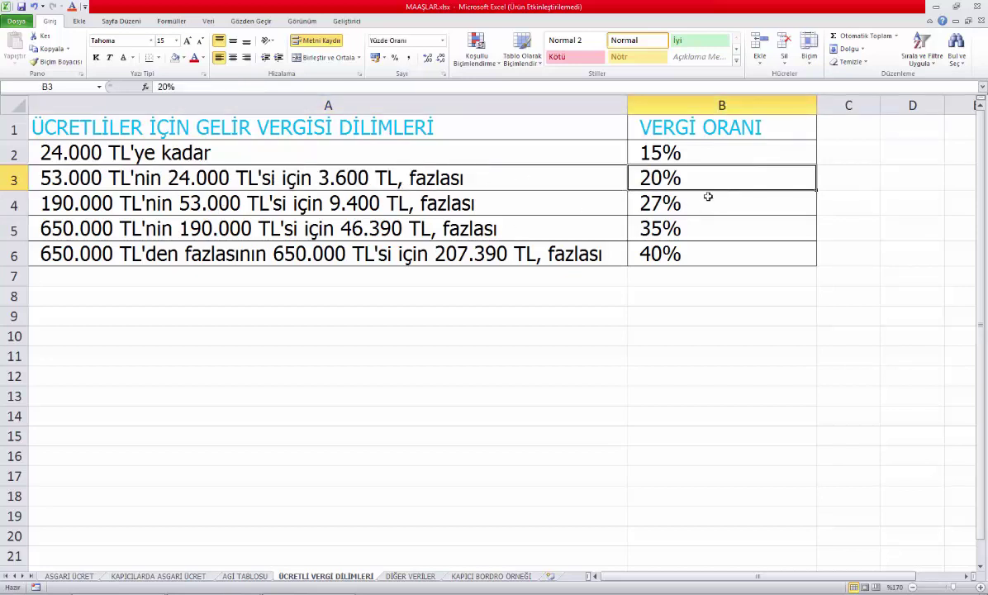
{"action": "left_click", "coordinate": [196, 195]}
{"action": "left_click", "coordinate": [652, 207]}
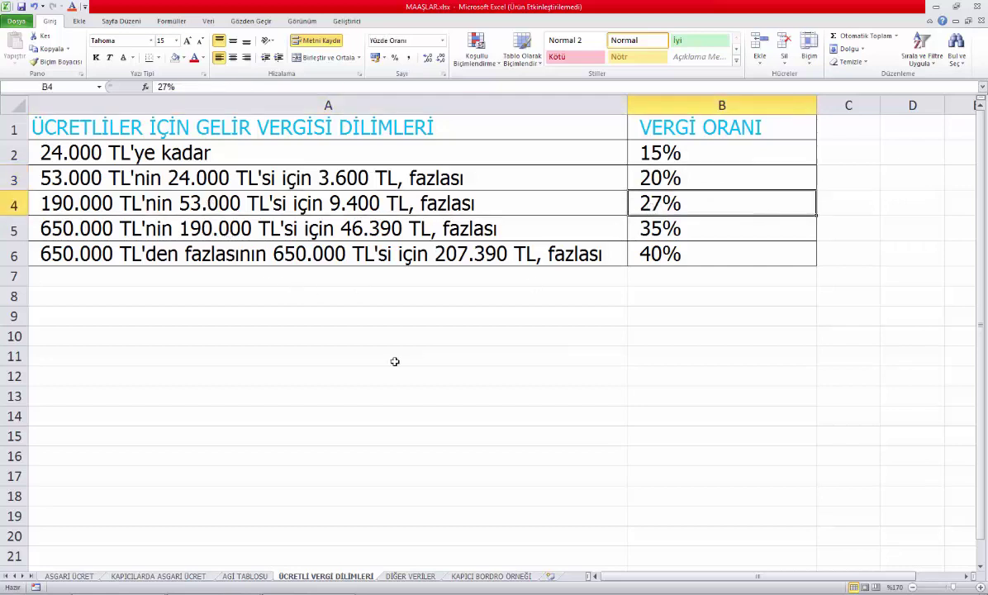
{"action": "left_click", "coordinate": [250, 223]}
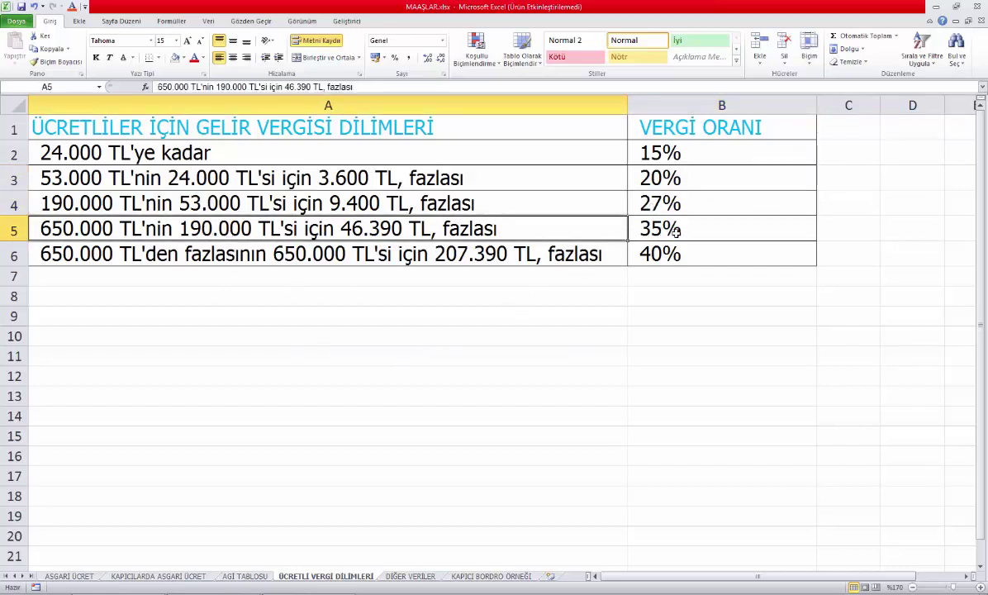
{"action": "left_click", "coordinate": [633, 216]}
{"action": "left_click", "coordinate": [215, 272]}
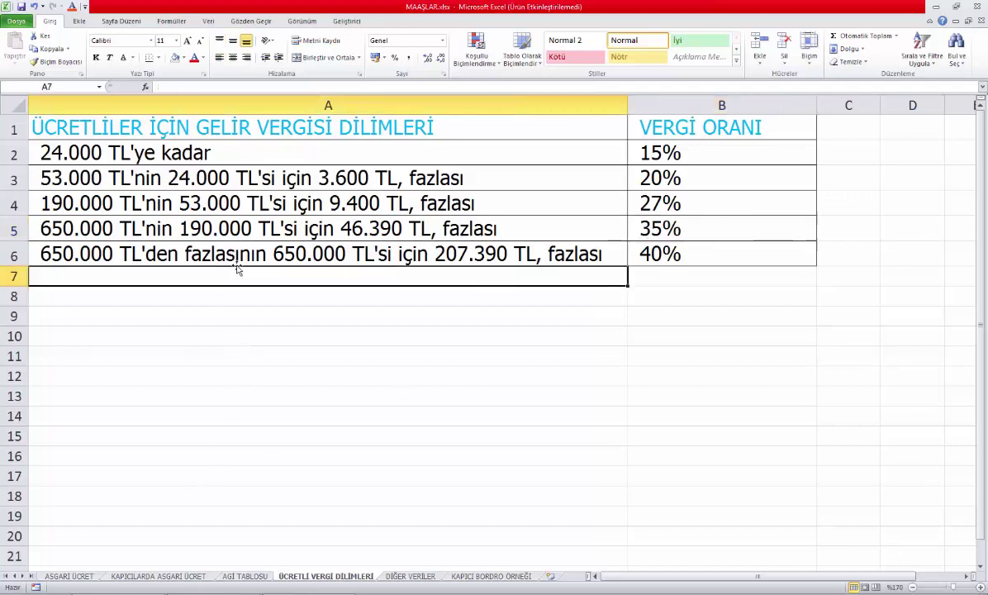
{"action": "left_click", "coordinate": [235, 248]}
{"action": "left_click", "coordinate": [674, 253]}
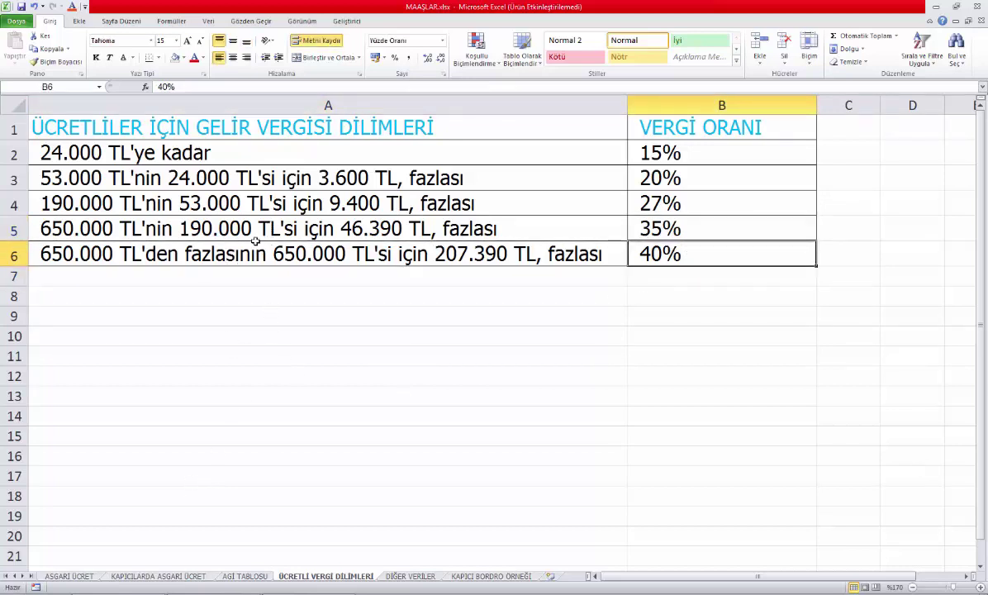
{"action": "left_click", "coordinate": [384, 152]}
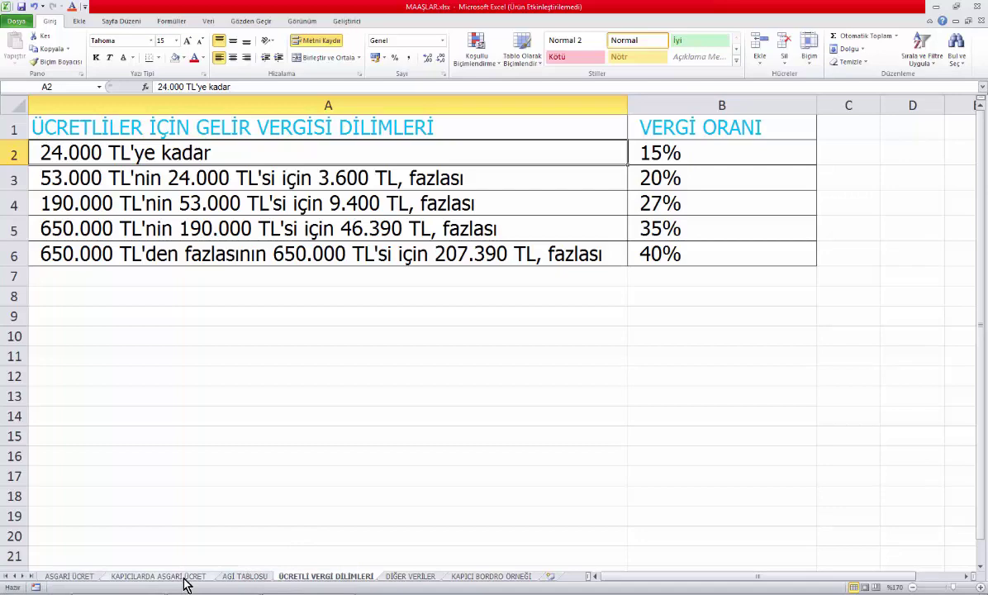
Review the income tax and stamp tax rows on the ASGARİ ÜCRET sheet and check the stamp tax rate on DİĞER VERİLER
{"action": "left_click", "coordinate": [72, 577]}
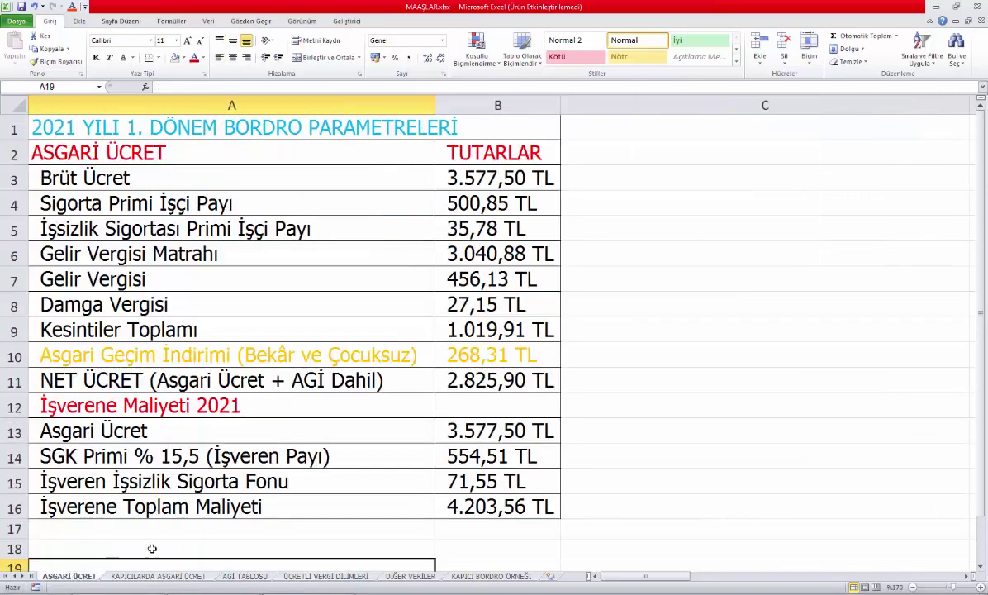
{"action": "left_click", "coordinate": [447, 276]}
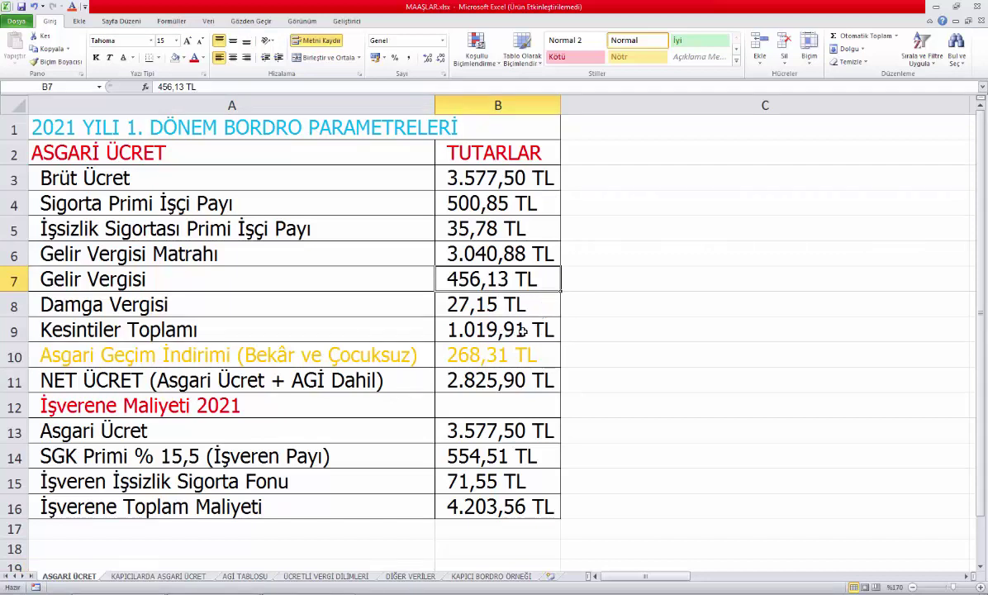
{"action": "left_click", "coordinate": [269, 295]}
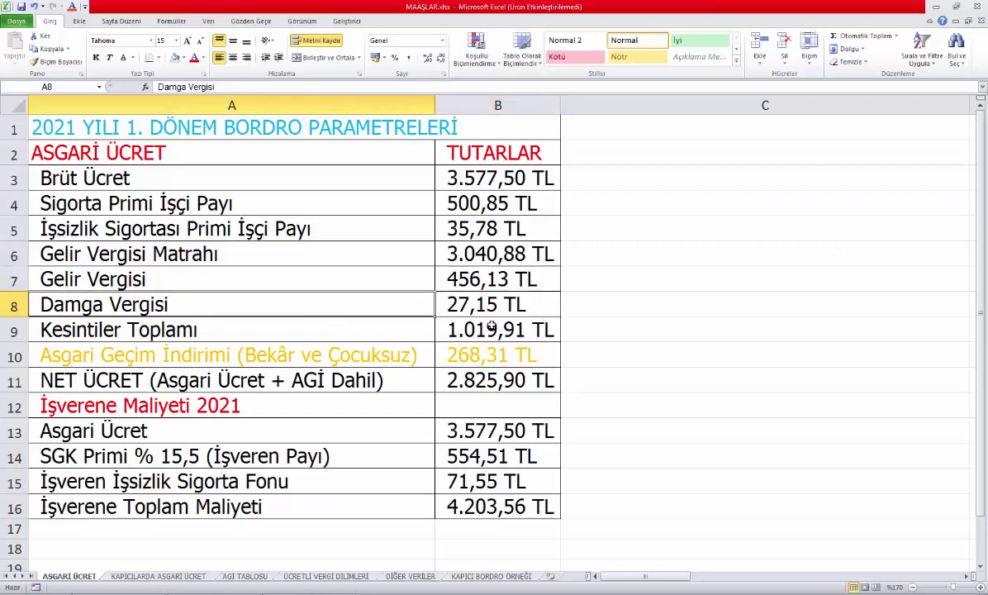
{"action": "left_click", "coordinate": [408, 578]}
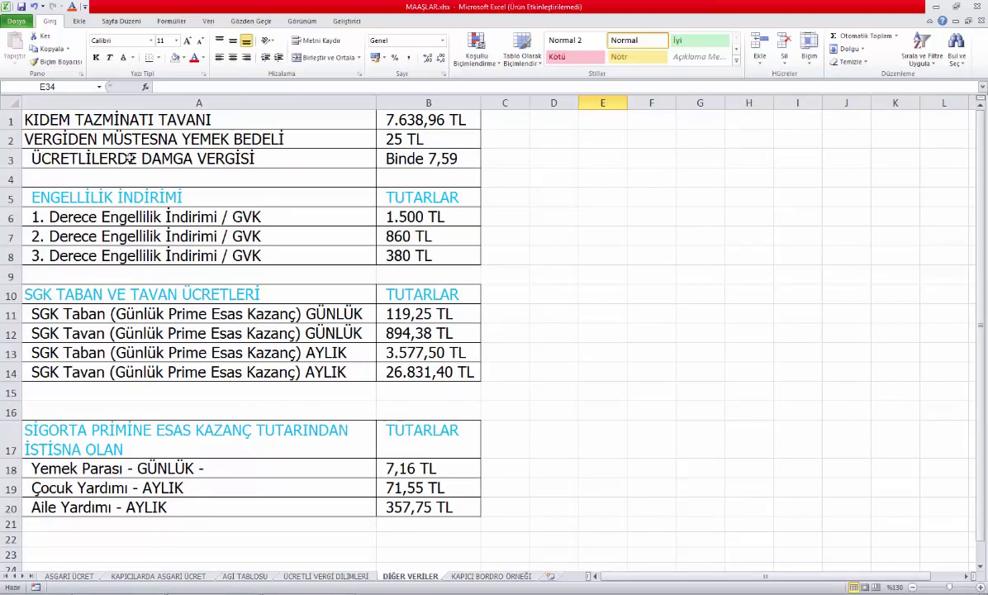
{"action": "left_click_drag", "start_coordinate": [122, 151], "coordinate": [422, 159]}
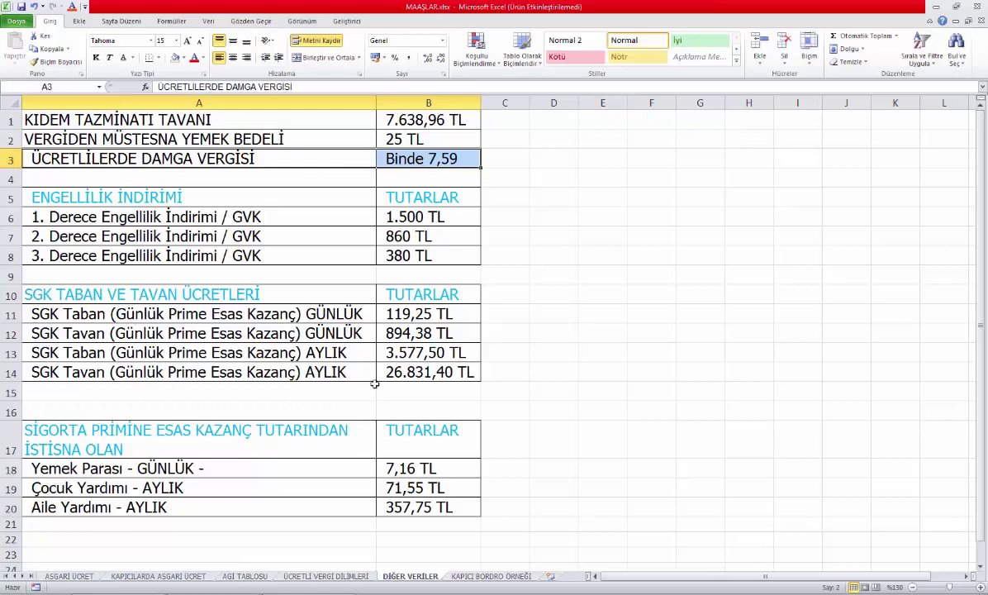
{"action": "mouse_move", "coordinate": [120, 592]}
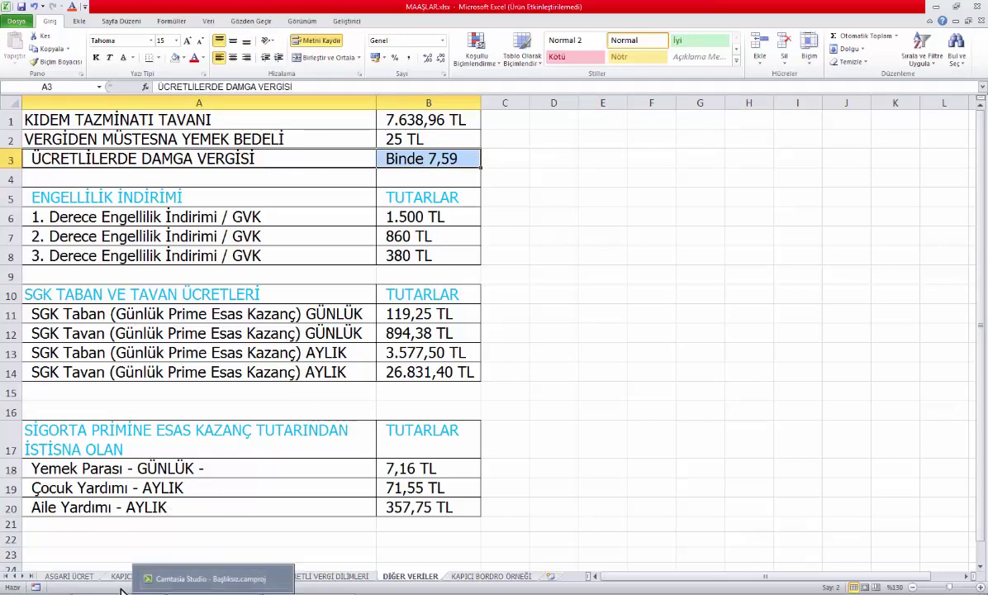
Review the total deductions (Kesintiler Toplamı) on the ASGARİ ÜCRET sheet together with the insurance, unemployment, income tax and stamp tax amounts composing it
{"action": "left_click", "coordinate": [68, 577]}
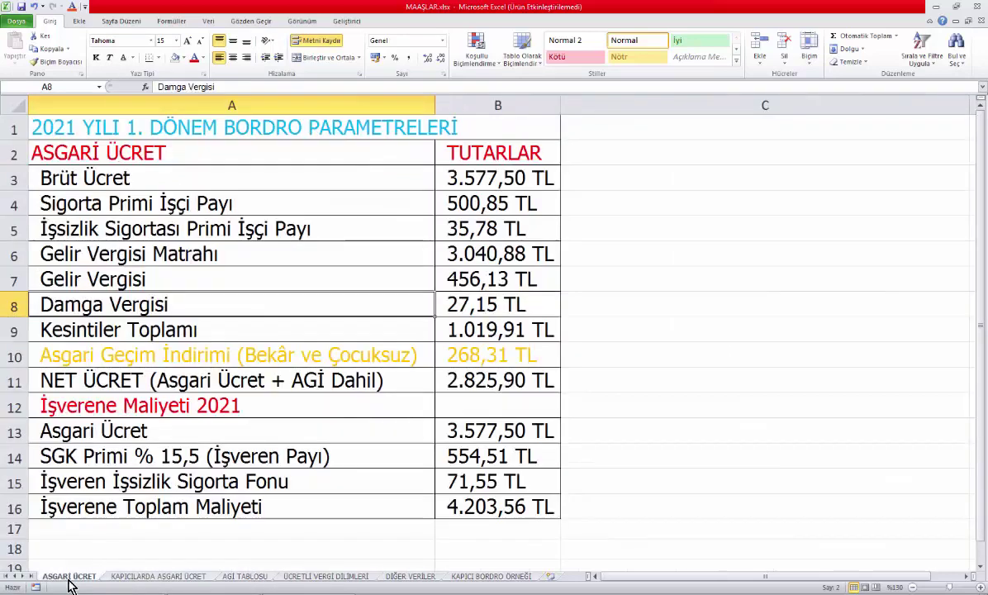
{"action": "left_click", "coordinate": [526, 329]}
{"action": "left_click", "coordinate": [509, 212]}
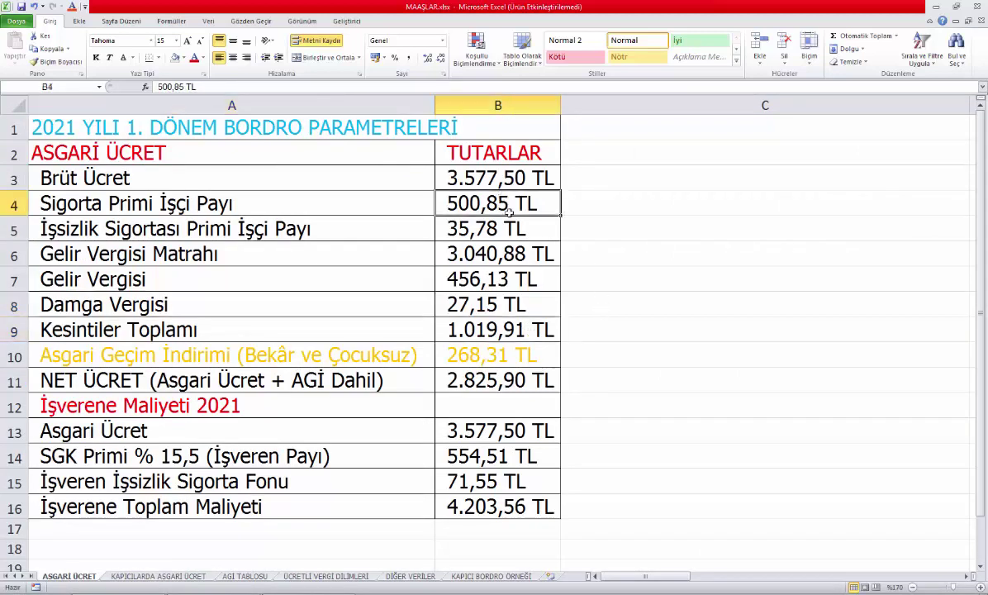
{"action": "left_click_drag", "start_coordinate": [509, 212], "coordinate": [496, 230]}
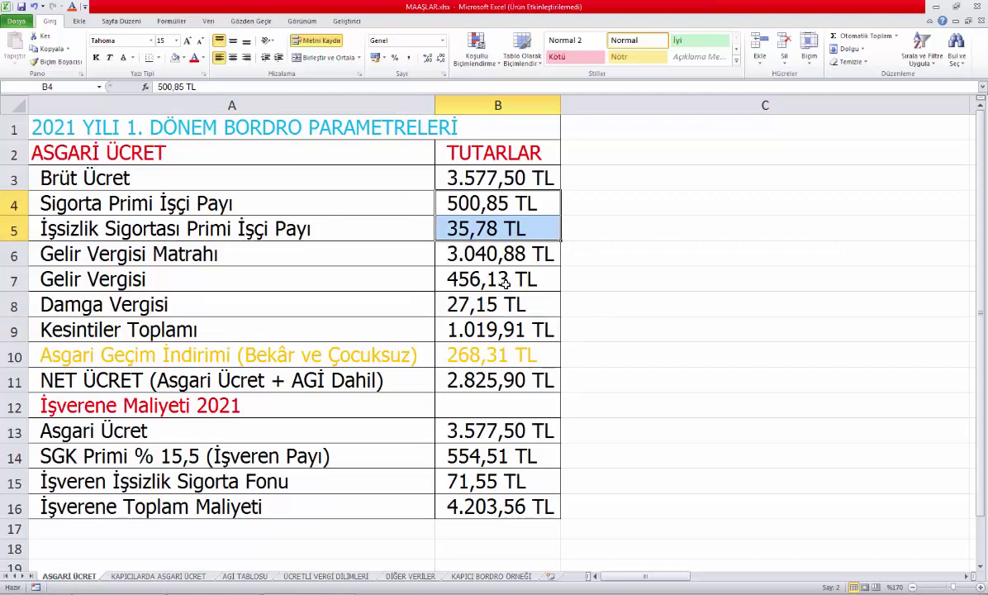
{"action": "left_click_drag", "start_coordinate": [471, 273], "coordinate": [472, 285]}
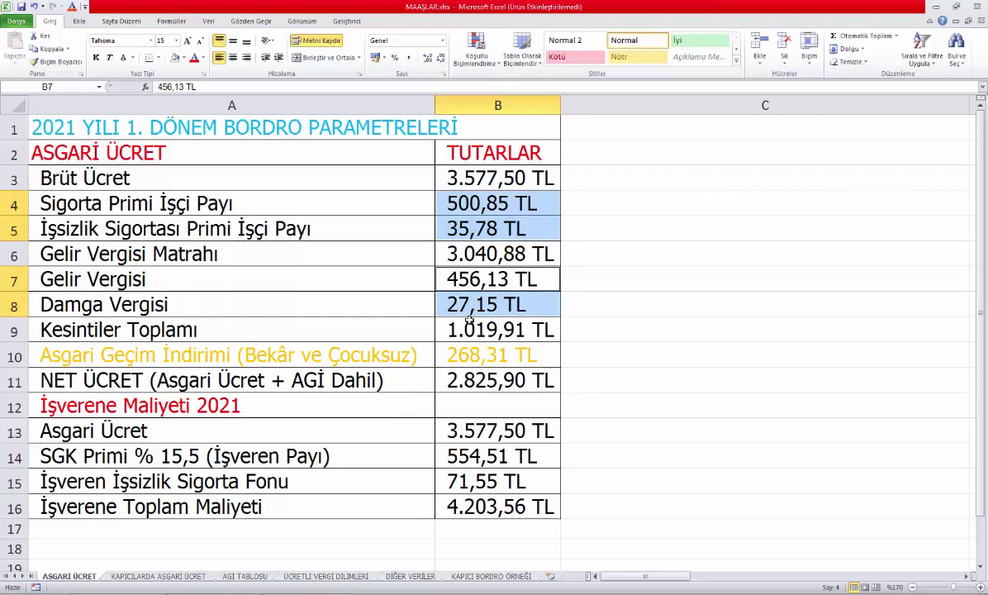
{"action": "left_click", "coordinate": [511, 334]}
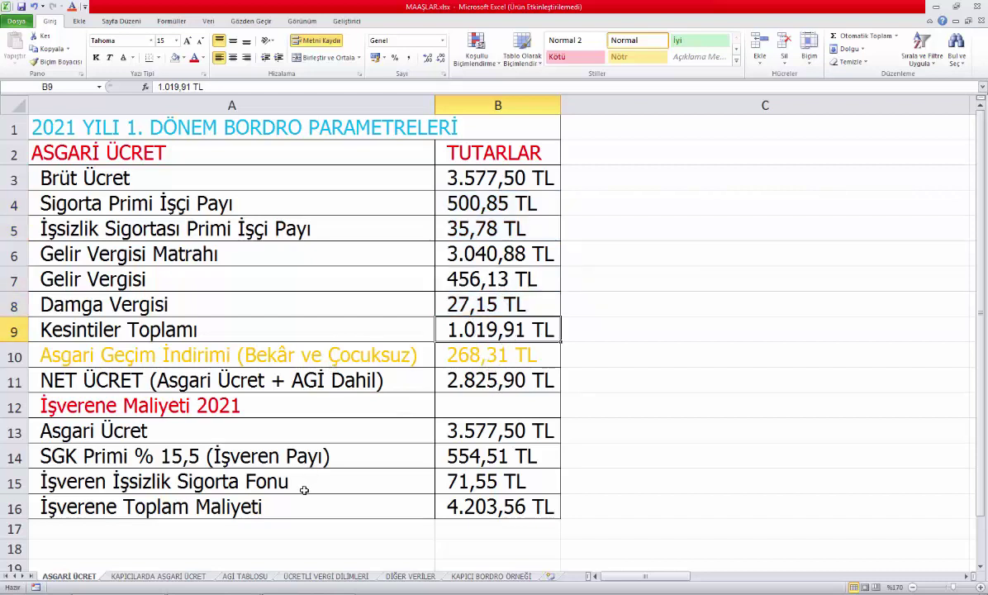
Review the minimum living allowance (Asgari Geçim İndirimi) row and the net wage amount on the ASGARİ ÜCRET sheet
{"action": "left_click", "coordinate": [490, 347]}
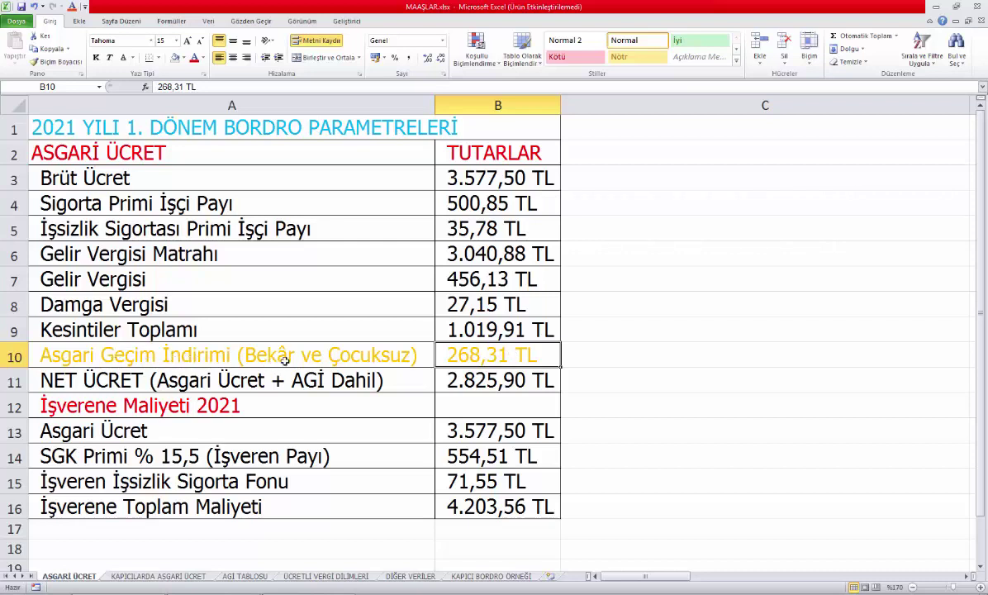
{"action": "left_click", "coordinate": [397, 354]}
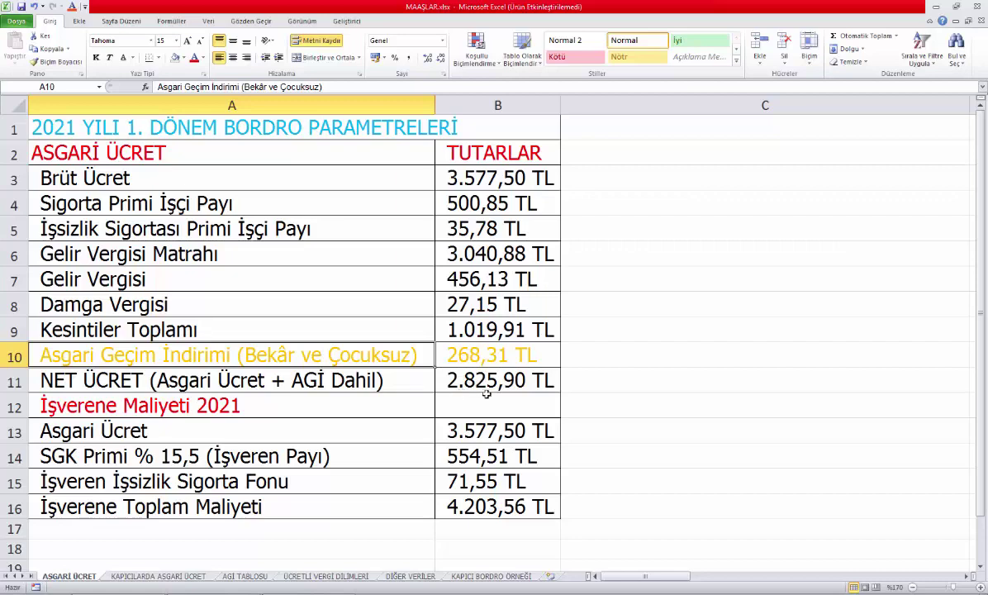
{"action": "left_click", "coordinate": [535, 382]}
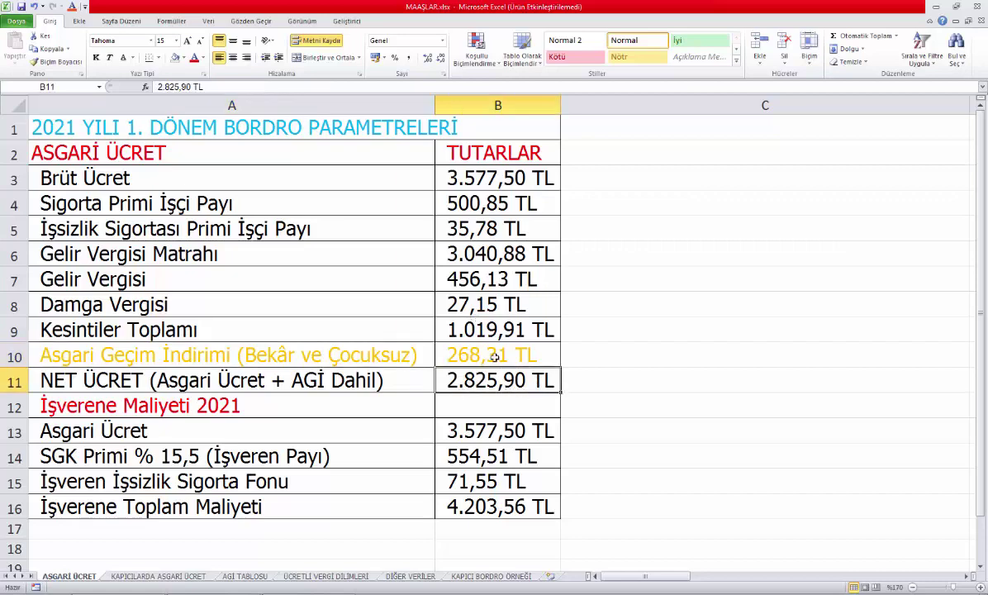
Examine the AGİ TABLOSU allowances for single employees and for married employees with a non-working spouse, without children and with one child
{"action": "left_click", "coordinate": [246, 578]}
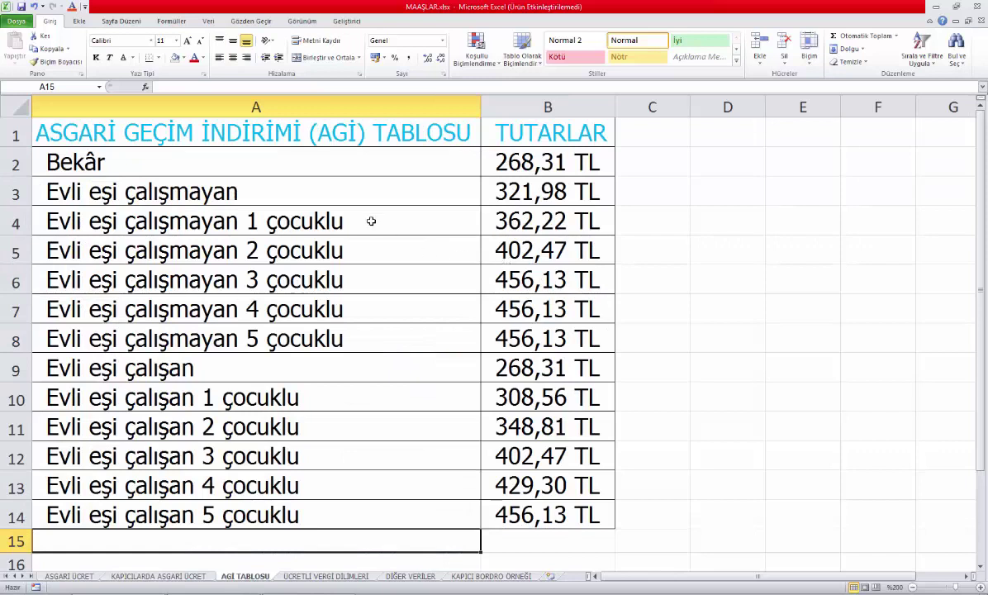
{"action": "left_click", "coordinate": [342, 160]}
{"action": "left_click_drag", "start_coordinate": [510, 171], "coordinate": [511, 172]}
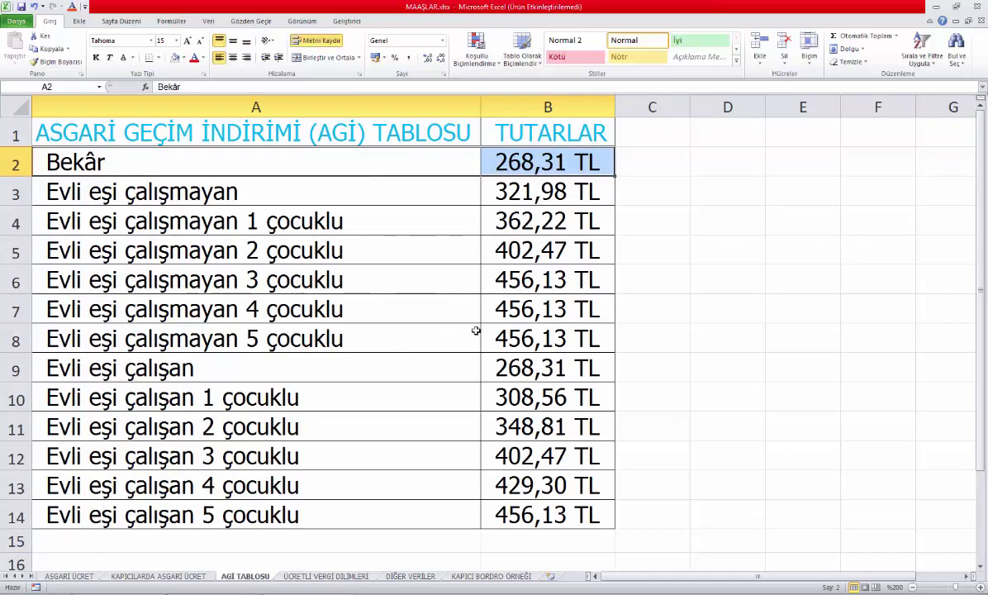
{"action": "left_click", "coordinate": [196, 185]}
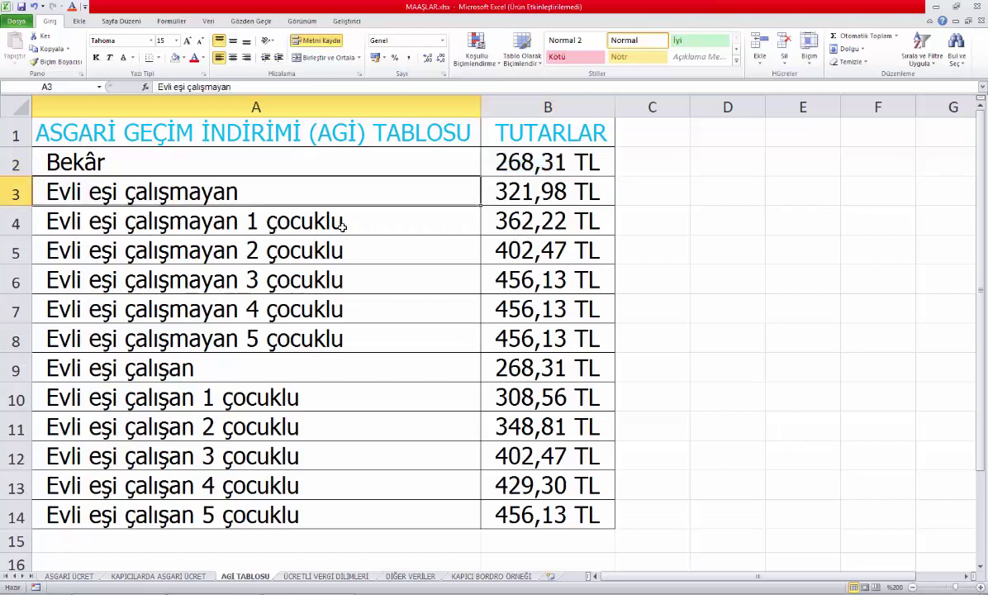
{"action": "left_click", "coordinate": [498, 181]}
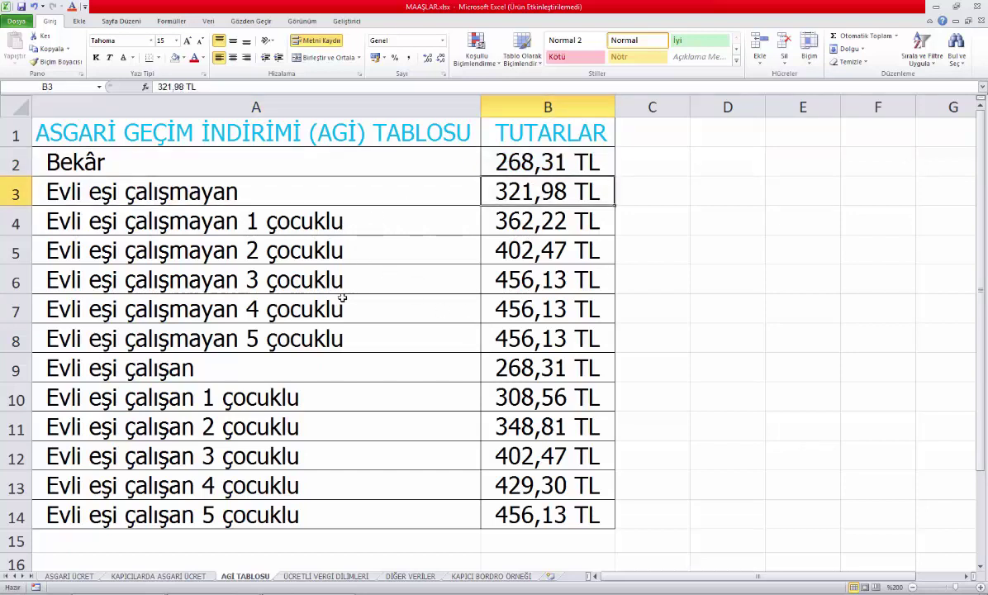
{"action": "left_click", "coordinate": [228, 227]}
{"action": "left_click", "coordinate": [502, 216]}
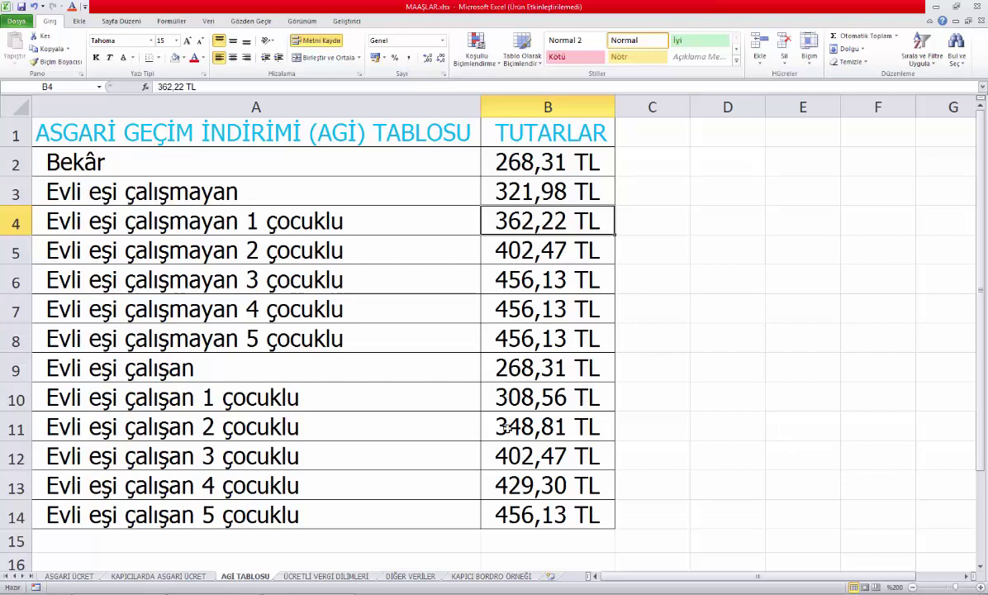
Compare the AGİ TABLOSU allowances for married employees with a working spouse, without children and with one child
{"action": "left_click", "coordinate": [518, 371]}
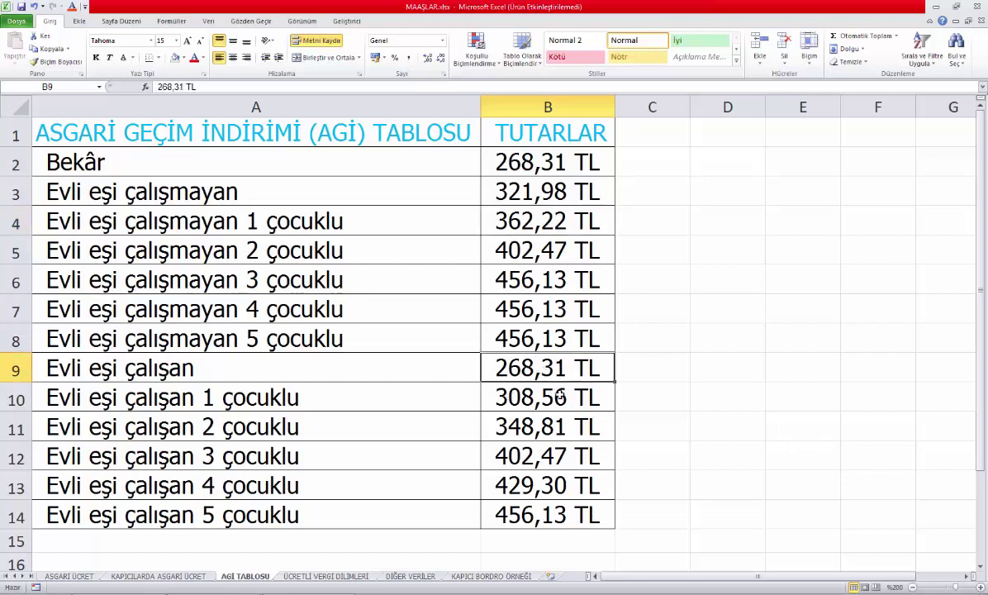
{"action": "left_click", "coordinate": [334, 395]}
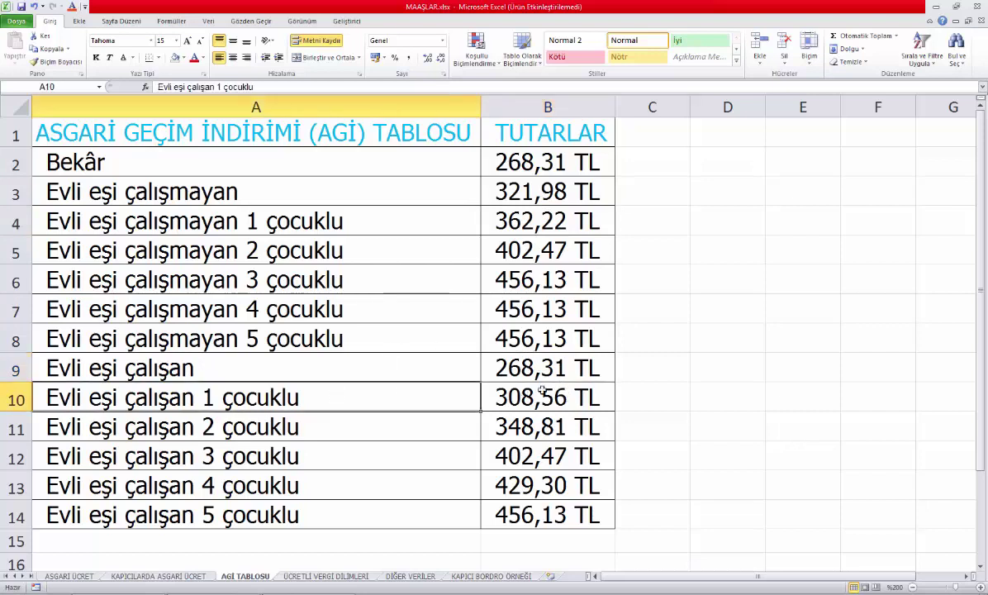
{"action": "left_click", "coordinate": [508, 390]}
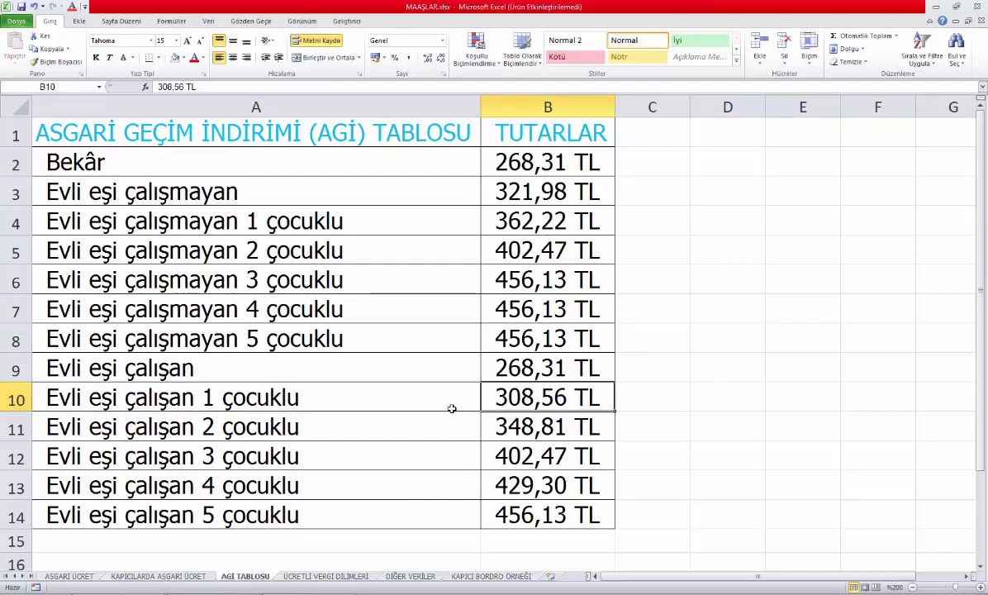
{"action": "left_click", "coordinate": [516, 366]}
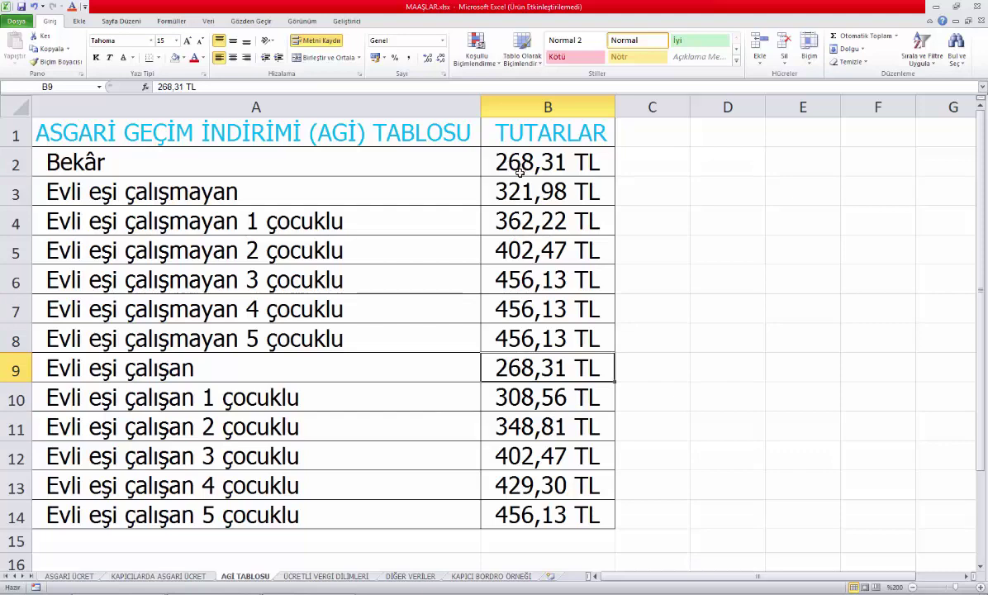
Return to the ASGARİ ÜCRET sheet and review the living allowance amount against the net wage including AGİ
{"action": "left_click", "coordinate": [200, 577]}
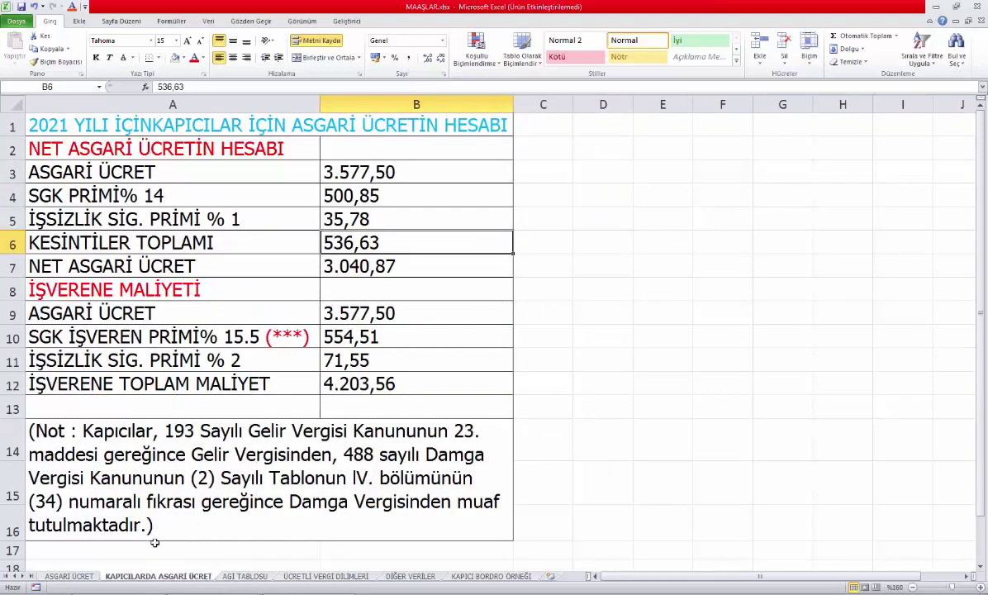
{"action": "left_click", "coordinate": [70, 579]}
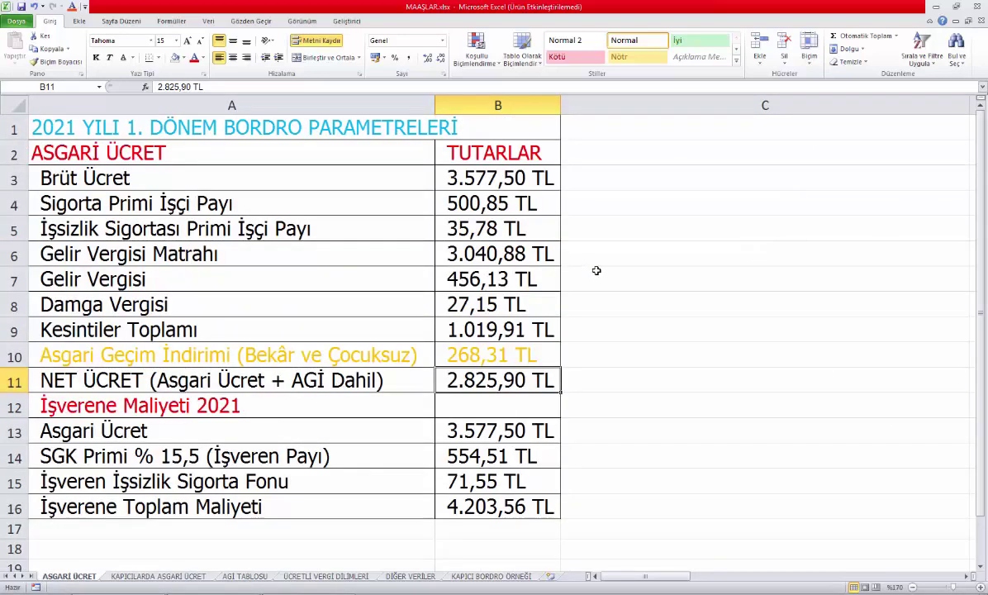
{"action": "left_click", "coordinate": [502, 352]}
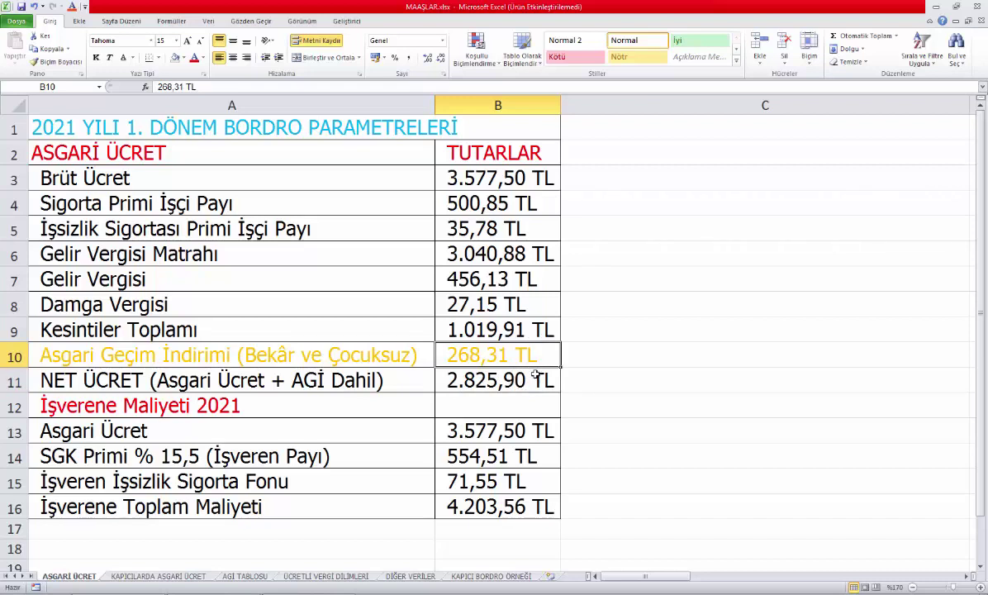
{"action": "left_click", "coordinate": [515, 389]}
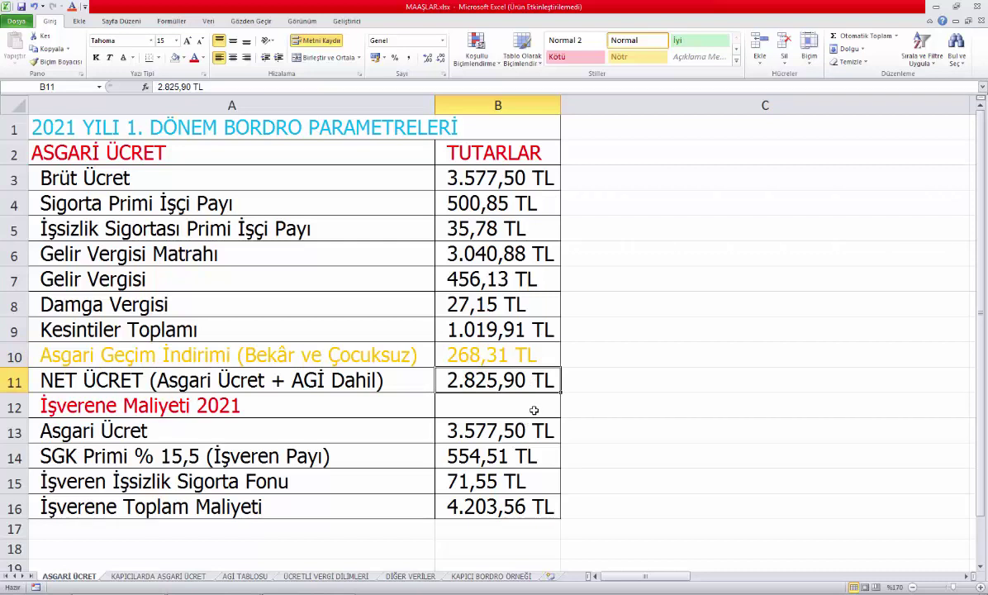
Calculate the net wage without AGİ in cell C11 with the formula =2825,9-268,31 and left-align the result
{"action": "left_click", "coordinate": [623, 385]}
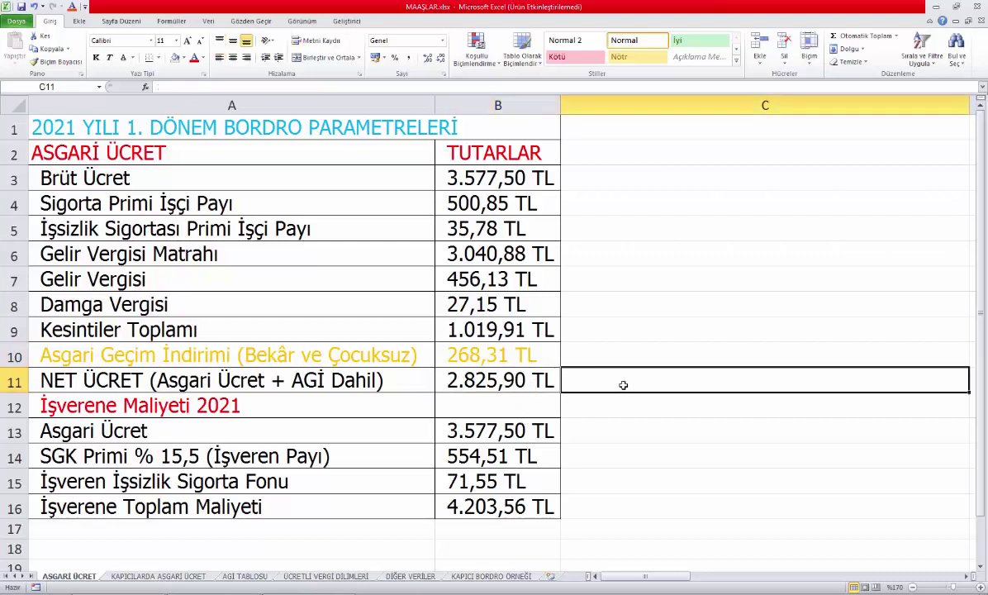
{"action": "left_click", "coordinate": [492, 372]}
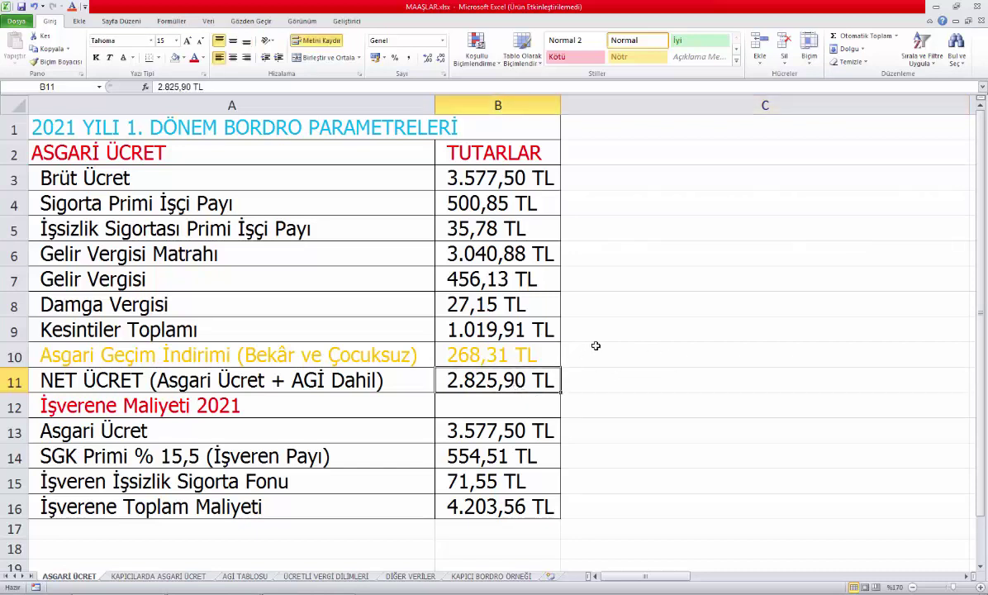
{"action": "left_click", "coordinate": [598, 383]}
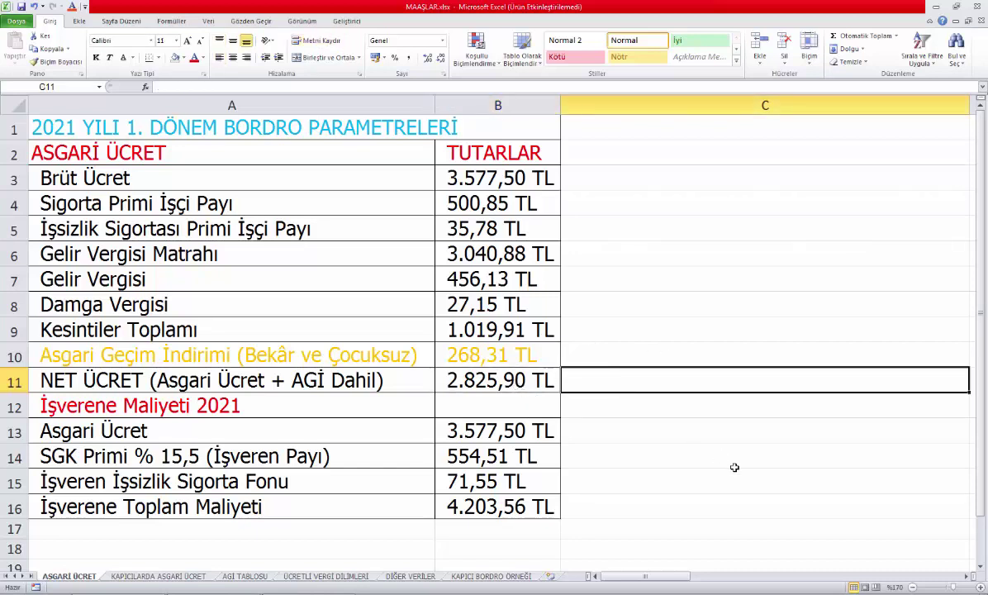
{"action": "type", "text": "2"}
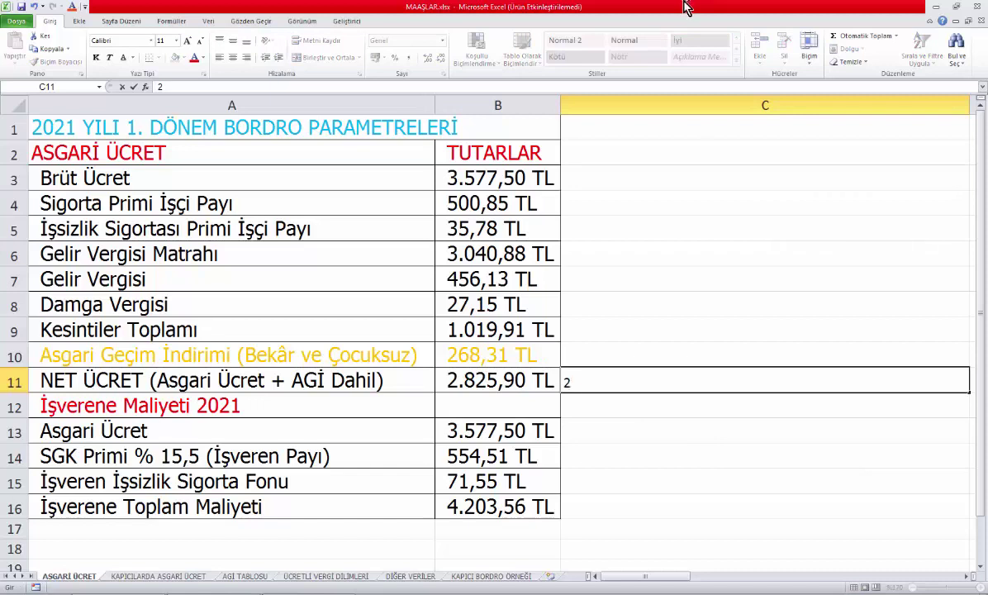
{"action": "type", "text": "825,9-268,31"}
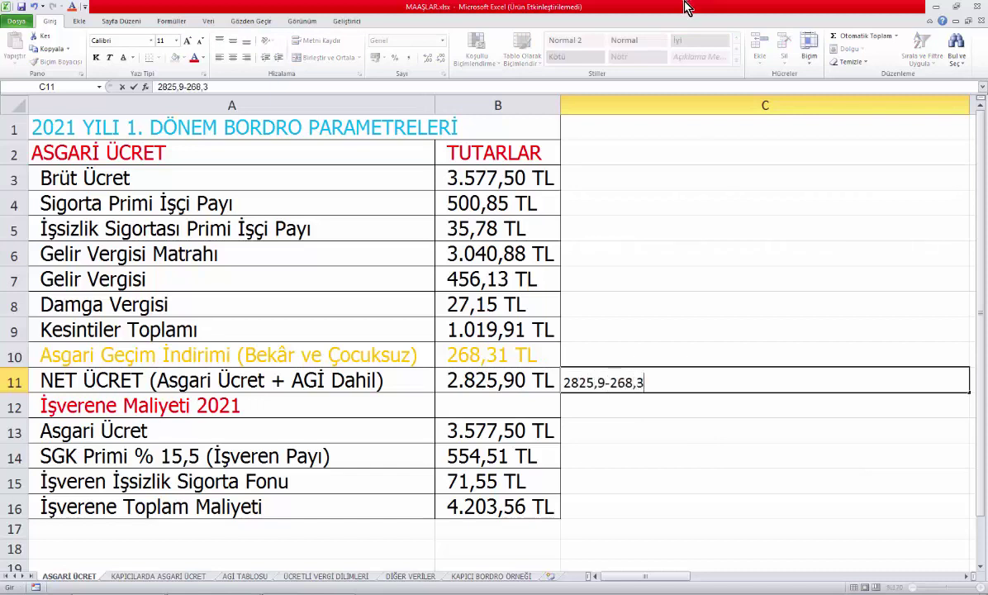
{"action": "key", "text": "Left"}
{"action": "key", "text": "Left"}
{"action": "key", "text": "Right"}
{"action": "key", "text": "Right"}
{"action": "key", "text": "F2"}
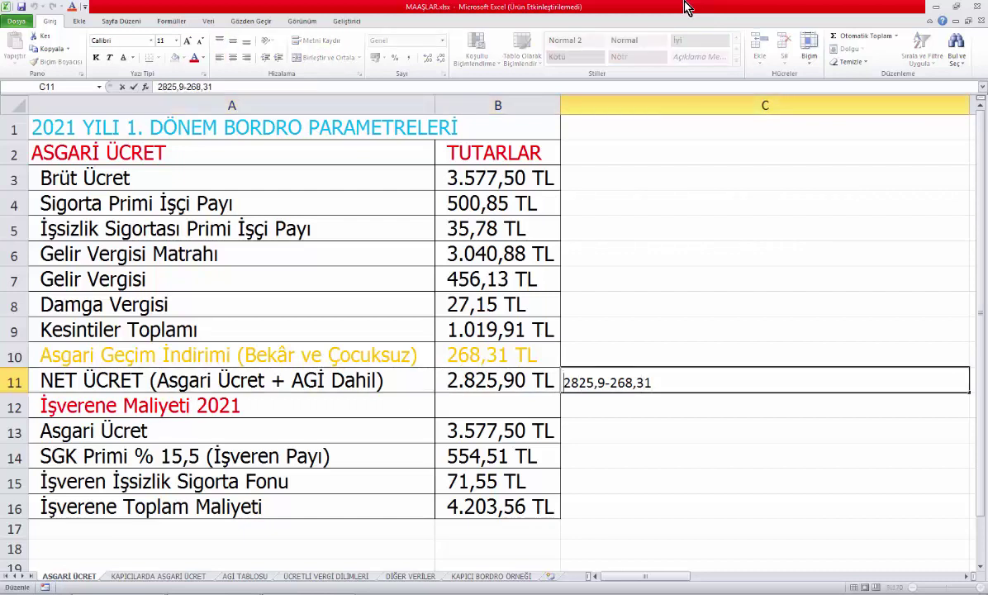
{"action": "key", "text": "Home"}
{"action": "type", "text": "="}
{"action": "key", "text": "Return"}
{"action": "key", "text": "Up"}
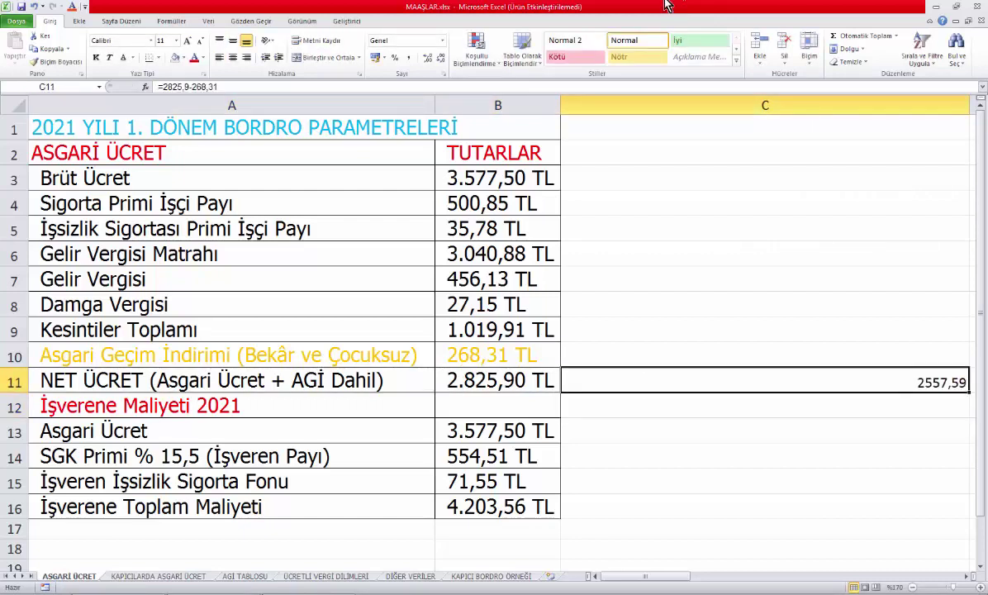
{"action": "left_click", "coordinate": [219, 57]}
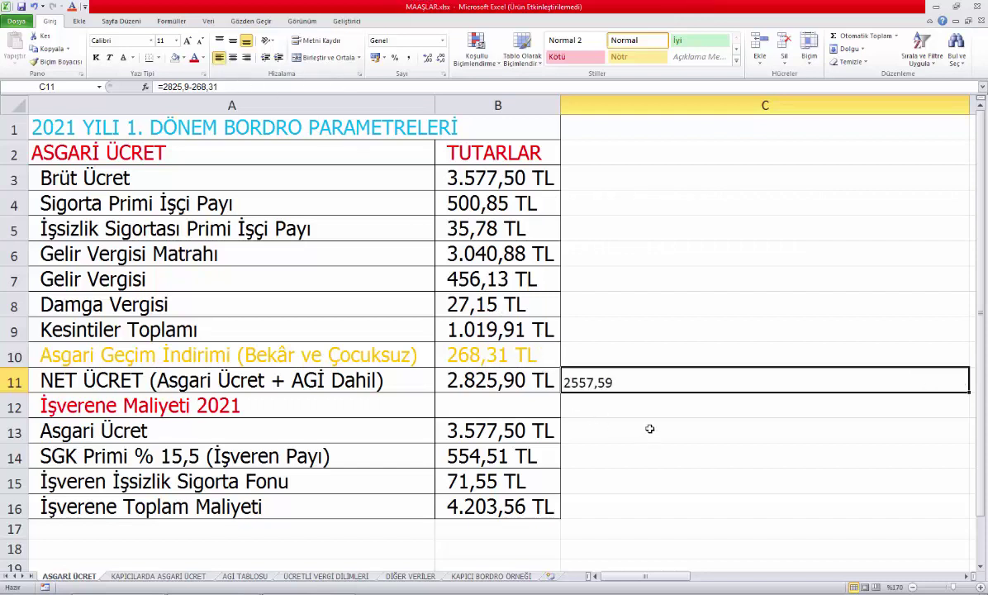
{"action": "left_click", "coordinate": [543, 356]}
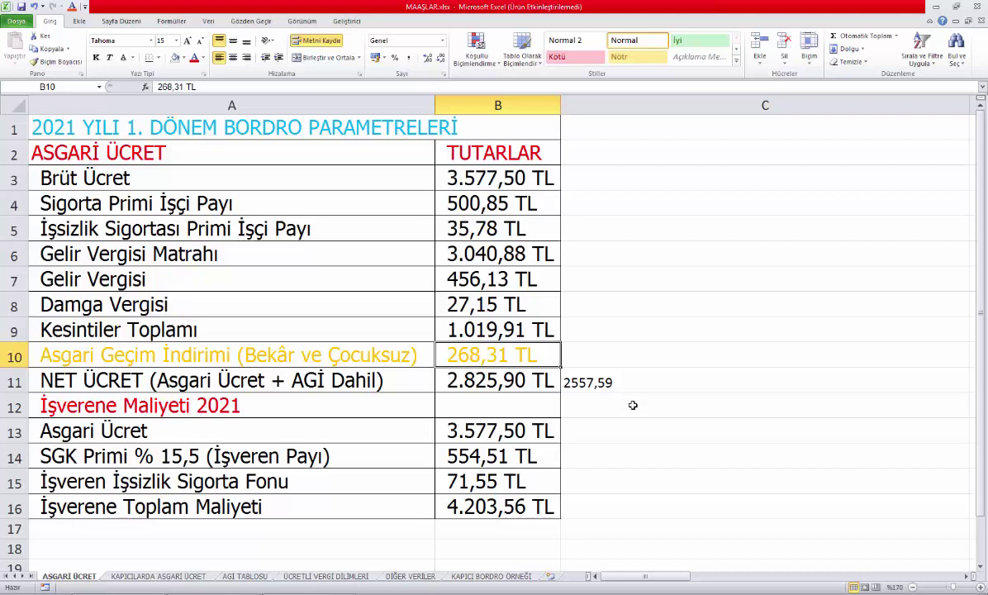
Examine the İşverene Maliyeti 2021 section: minimum wage, employer SGK premium, employer unemployment fund and total employer cost
{"action": "left_click", "coordinate": [312, 411]}
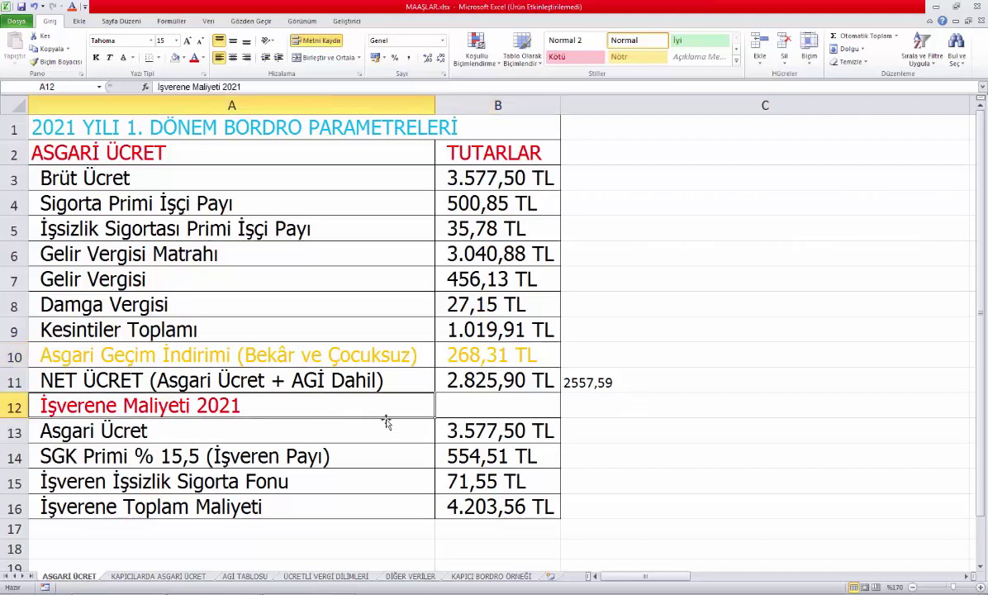
{"action": "left_click", "coordinate": [442, 421]}
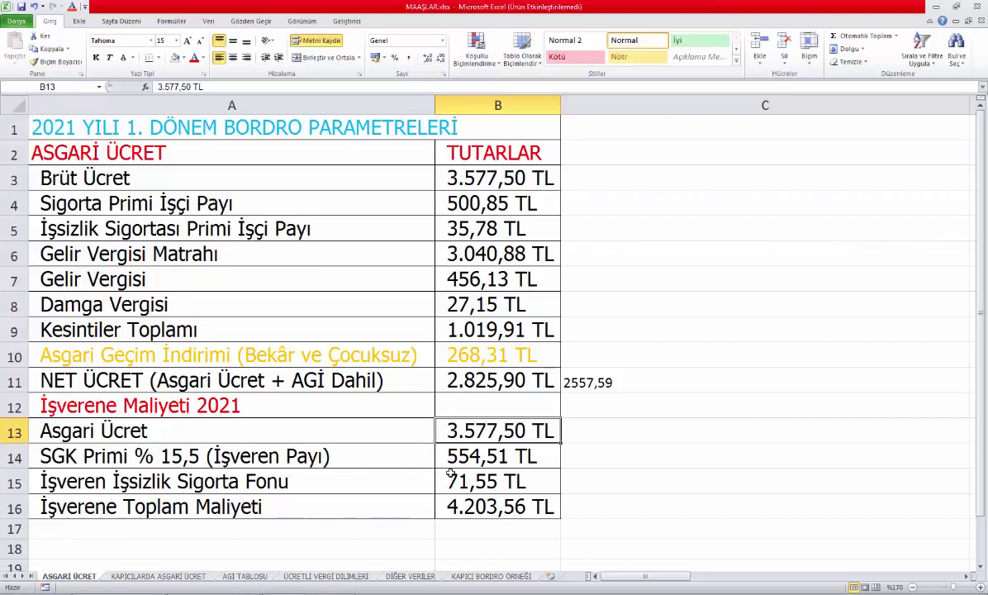
{"action": "left_click", "coordinate": [390, 470]}
{"action": "left_click", "coordinate": [387, 456]}
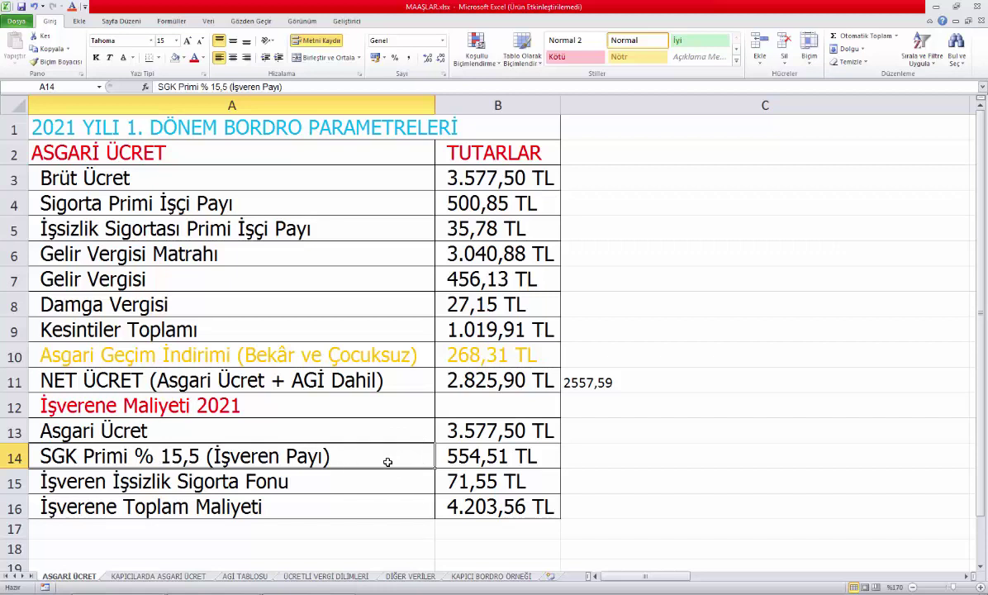
{"action": "left_click", "coordinate": [495, 455]}
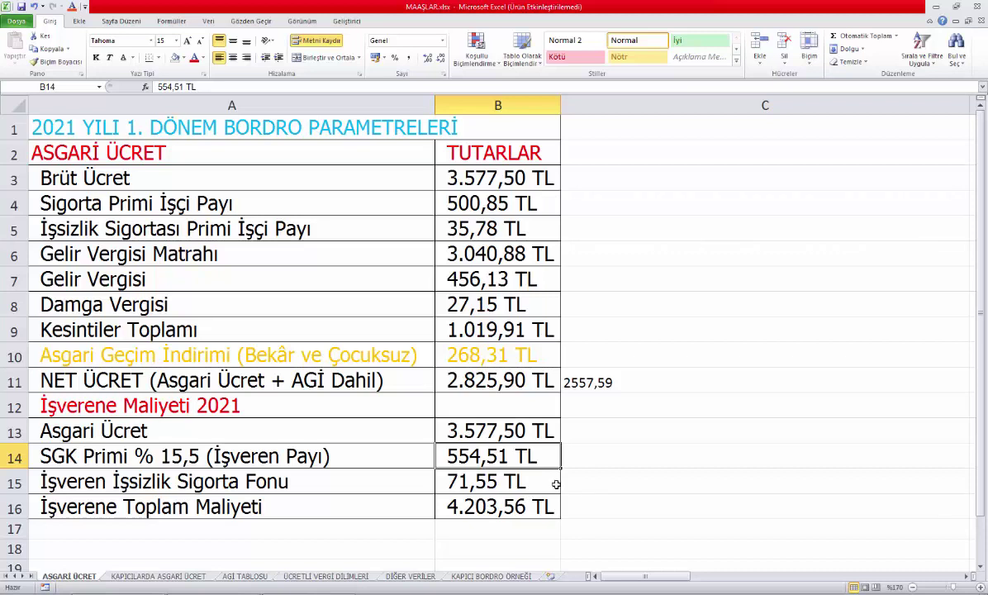
{"action": "left_click", "coordinate": [302, 500]}
{"action": "left_click", "coordinate": [354, 487]}
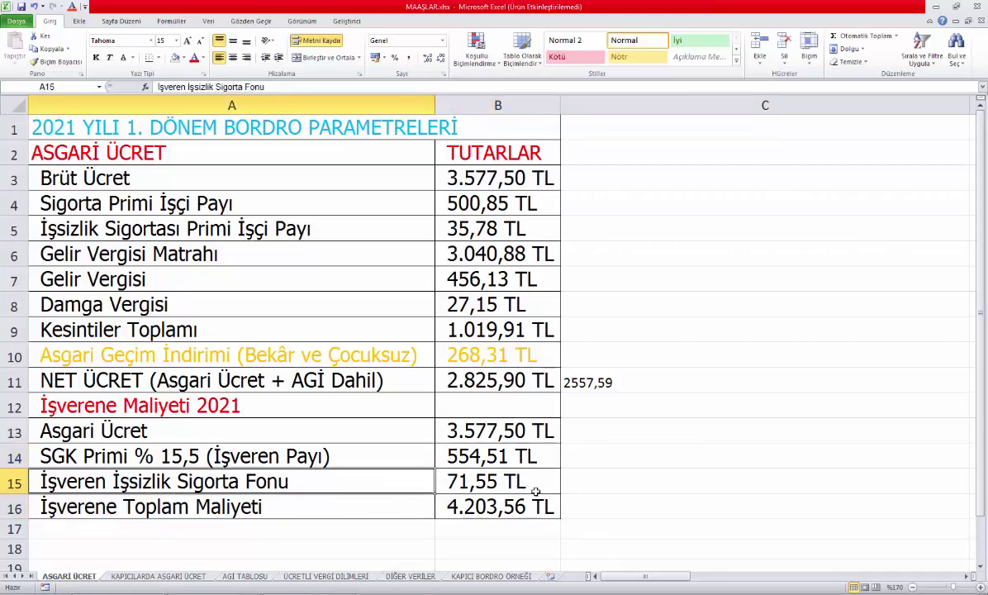
{"action": "left_click", "coordinate": [507, 481]}
{"action": "left_click", "coordinate": [511, 514]}
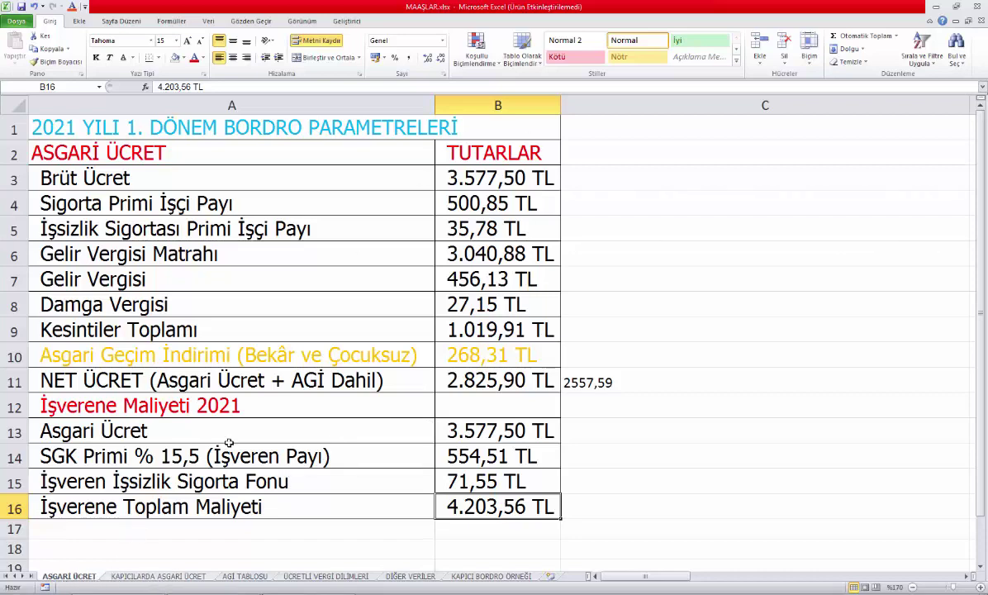
Review the tax exemption note, net minimum wage and total employer cost for doormen on the KAPICILARDA ASGARİ ÜCRET sheet
{"action": "left_click", "coordinate": [158, 576]}
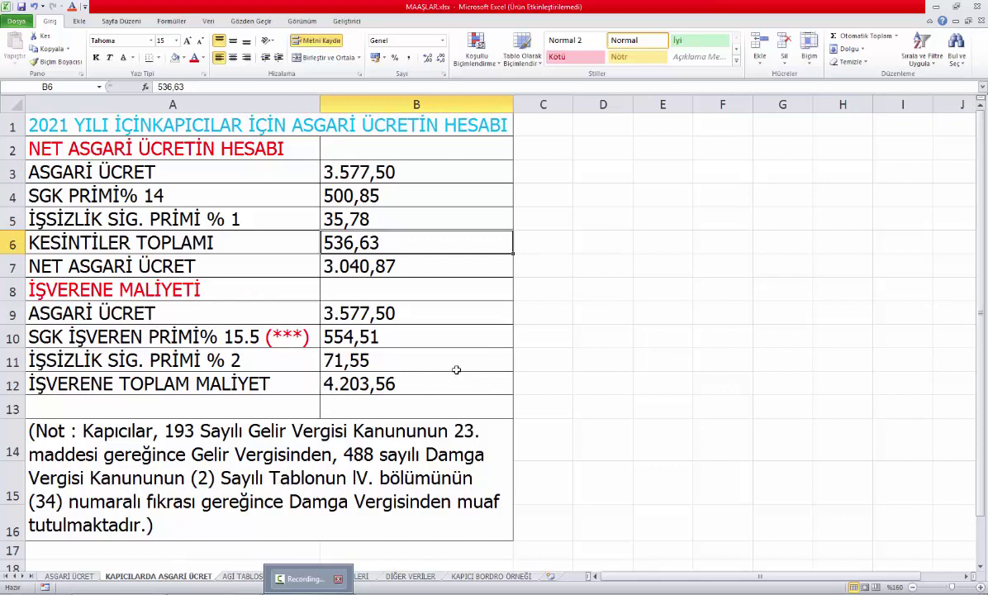
{"action": "left_click", "coordinate": [317, 480]}
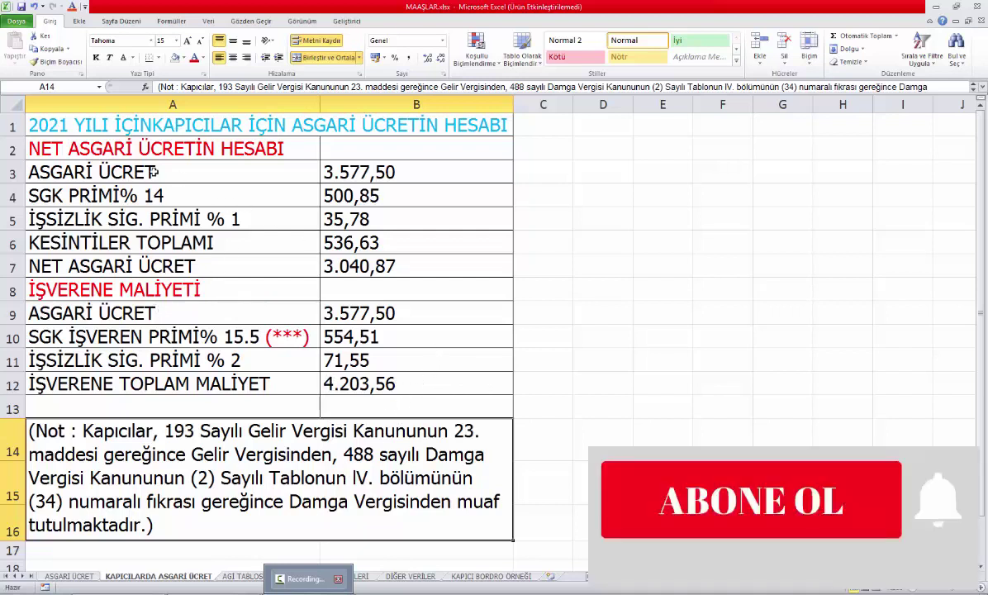
{"action": "left_click", "coordinate": [354, 266]}
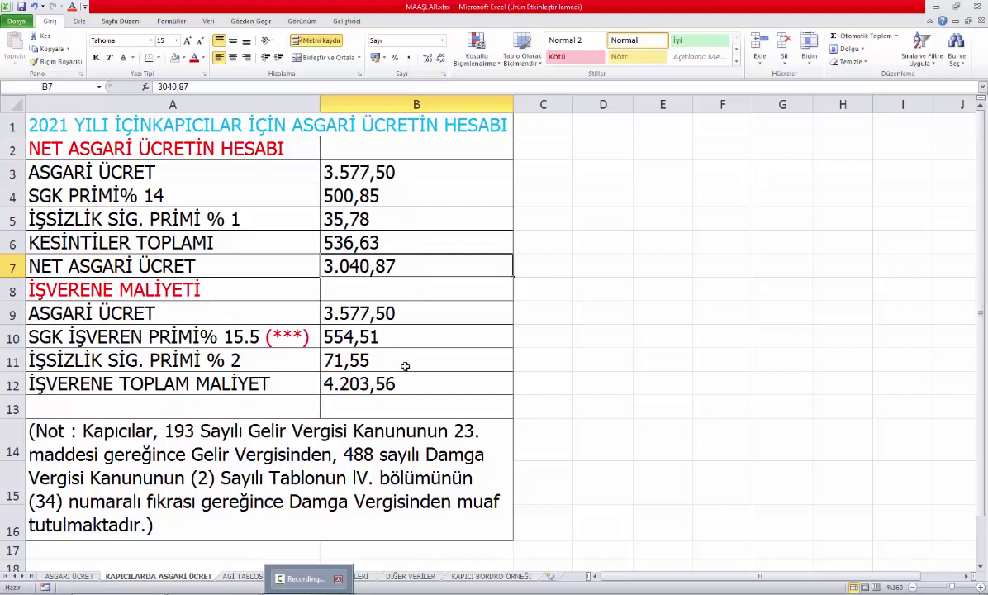
{"action": "left_click", "coordinate": [353, 378]}
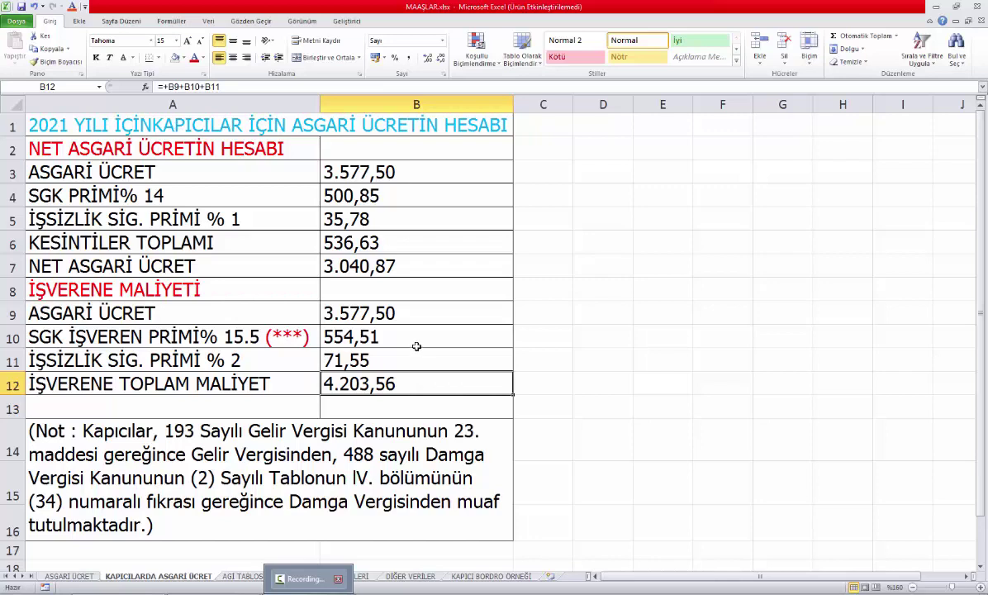
Review the AGİ TABLOSU amounts for single employees and for married employees with working and non-working spouses, up to five children
{"action": "left_click", "coordinate": [243, 578]}
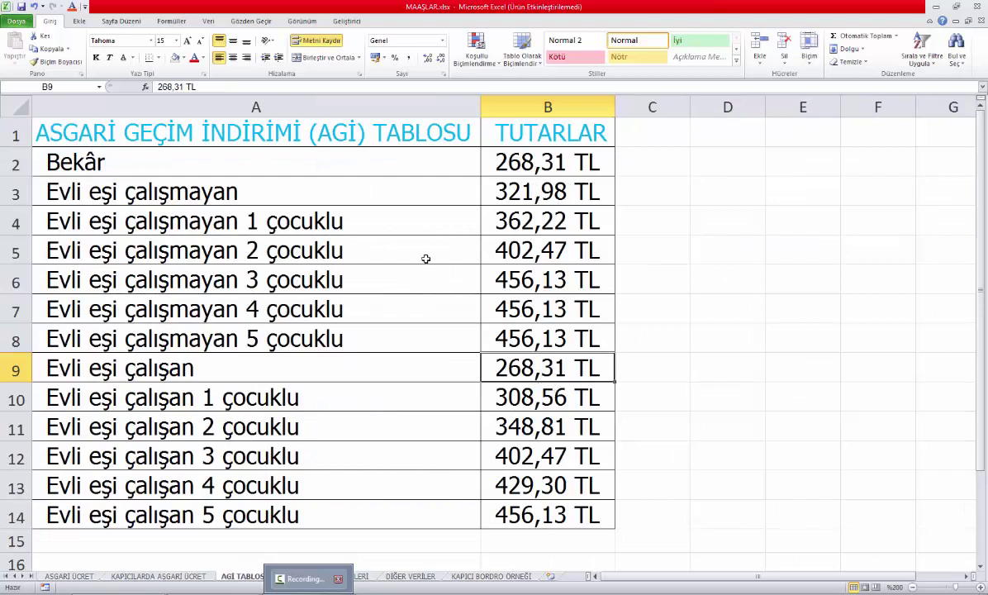
{"action": "left_click", "coordinate": [437, 162]}
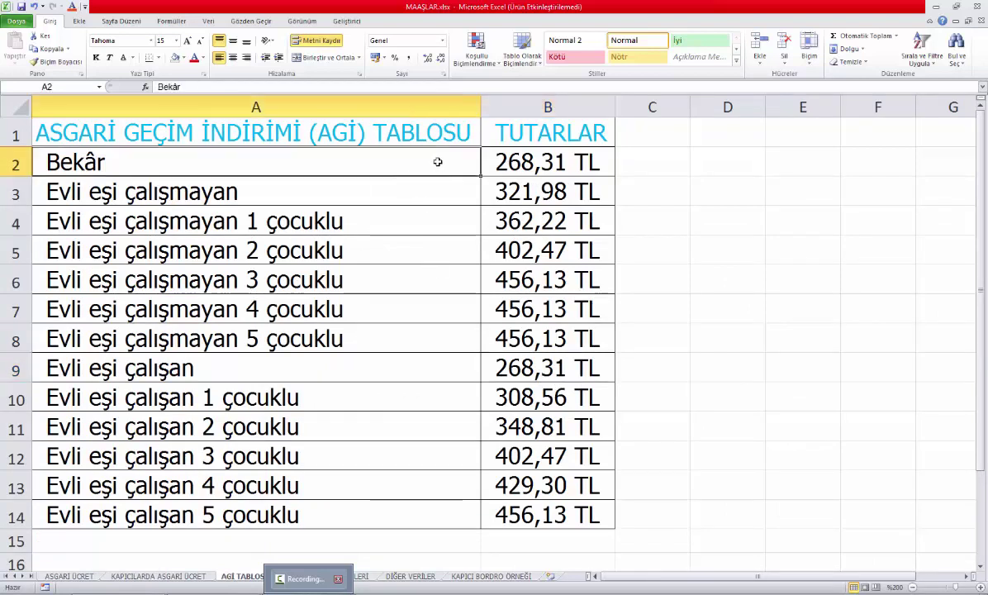
{"action": "left_click", "coordinate": [329, 365]}
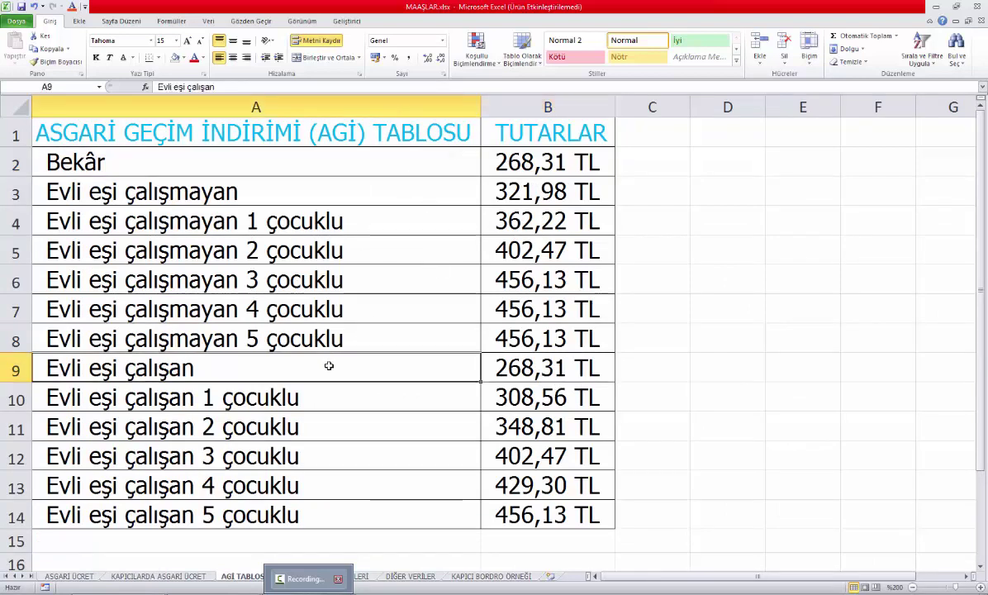
{"action": "left_click", "coordinate": [324, 193]}
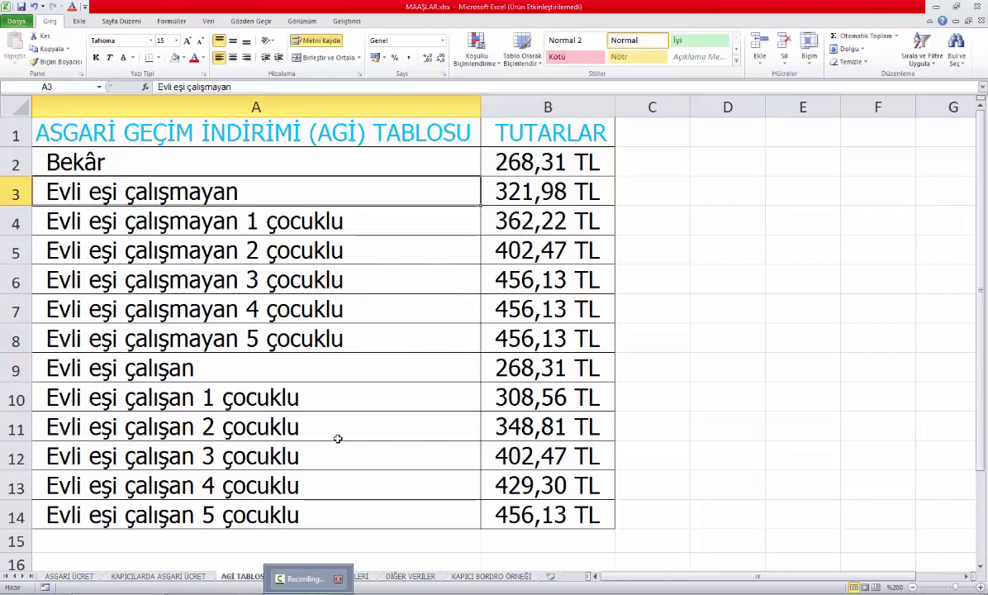
{"action": "left_click", "coordinate": [335, 397]}
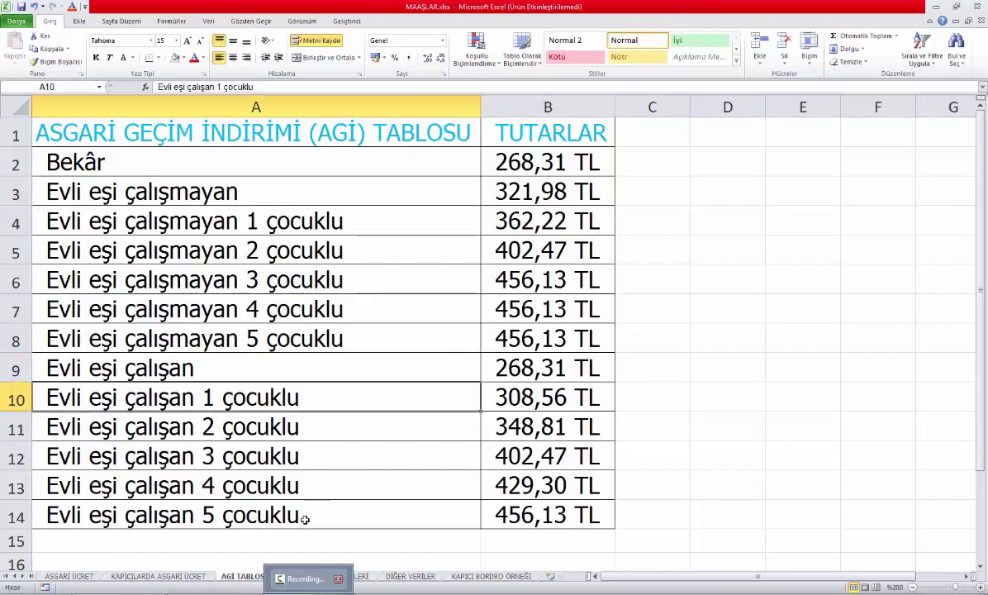
{"action": "left_click_drag", "start_coordinate": [419, 334], "coordinate": [513, 326]}
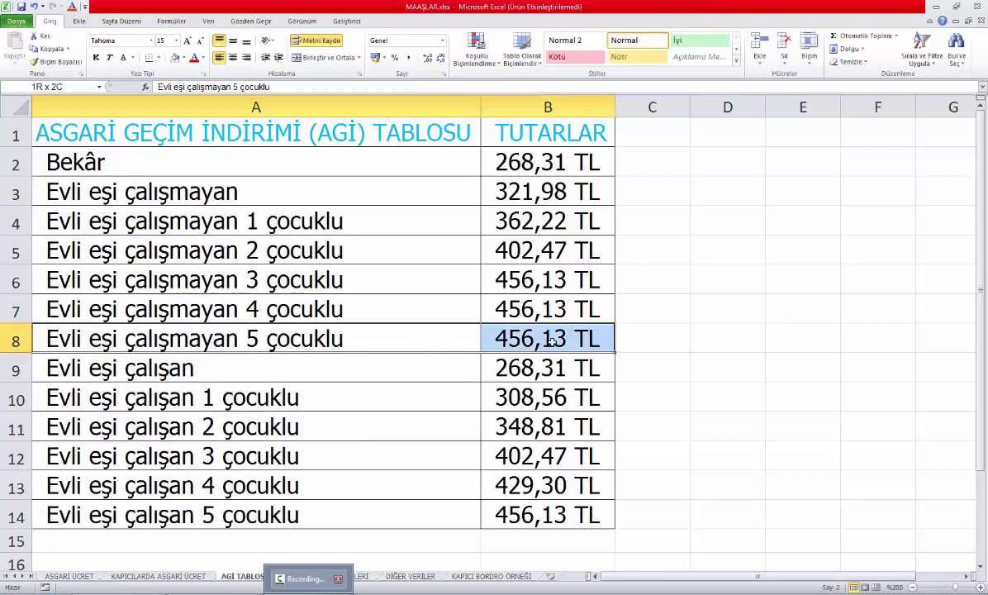
{"action": "left_click", "coordinate": [441, 529]}
{"action": "left_click_drag", "start_coordinate": [441, 526], "coordinate": [508, 520]}
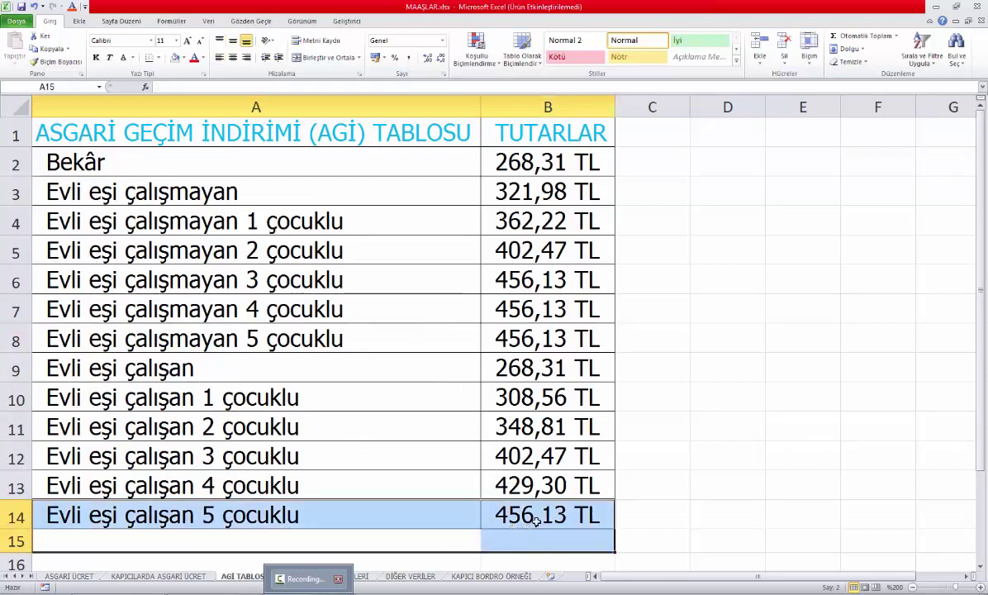
{"action": "left_click", "coordinate": [512, 523]}
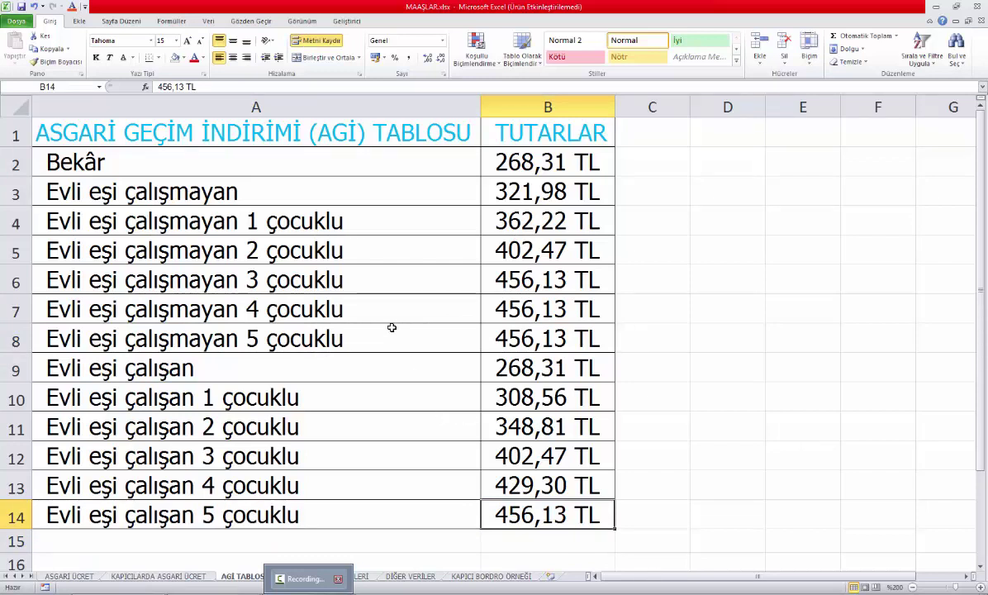
Examine the allowance for a non-working spouse with five children against the payroll figures on the ASGARİ ÜCRET sheet
{"action": "left_click", "coordinate": [464, 339]}
{"action": "left_click", "coordinate": [496, 336]}
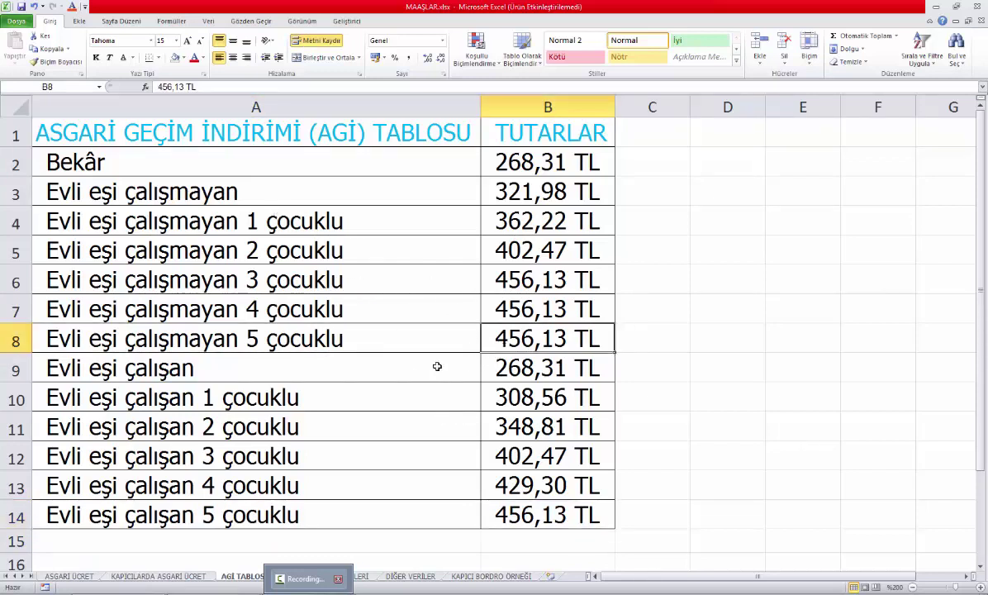
{"action": "left_click_drag", "start_coordinate": [434, 343], "coordinate": [488, 332]}
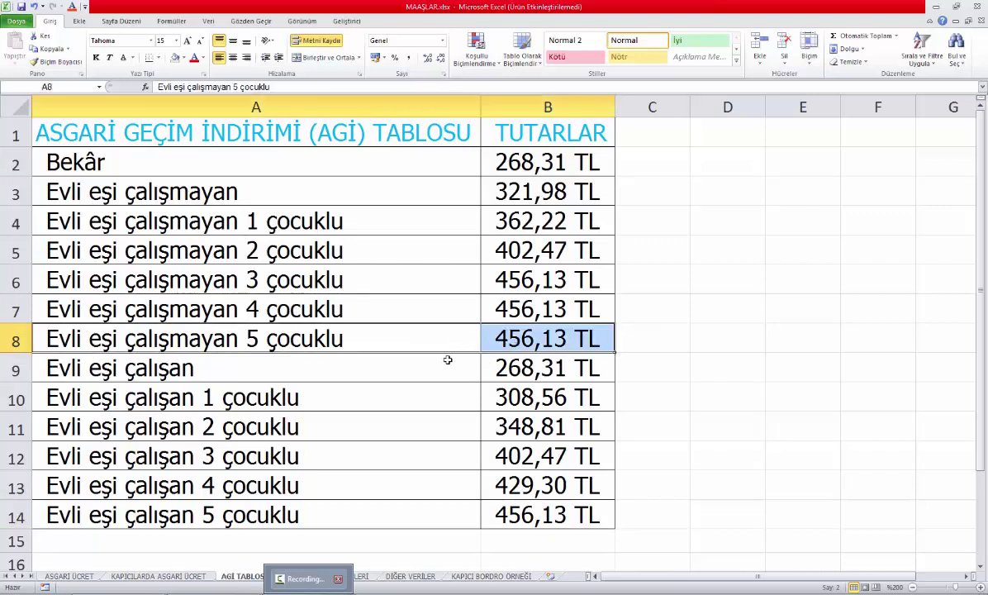
{"action": "left_click_drag", "start_coordinate": [423, 335], "coordinate": [516, 339]}
{"action": "left_click", "coordinate": [92, 577]}
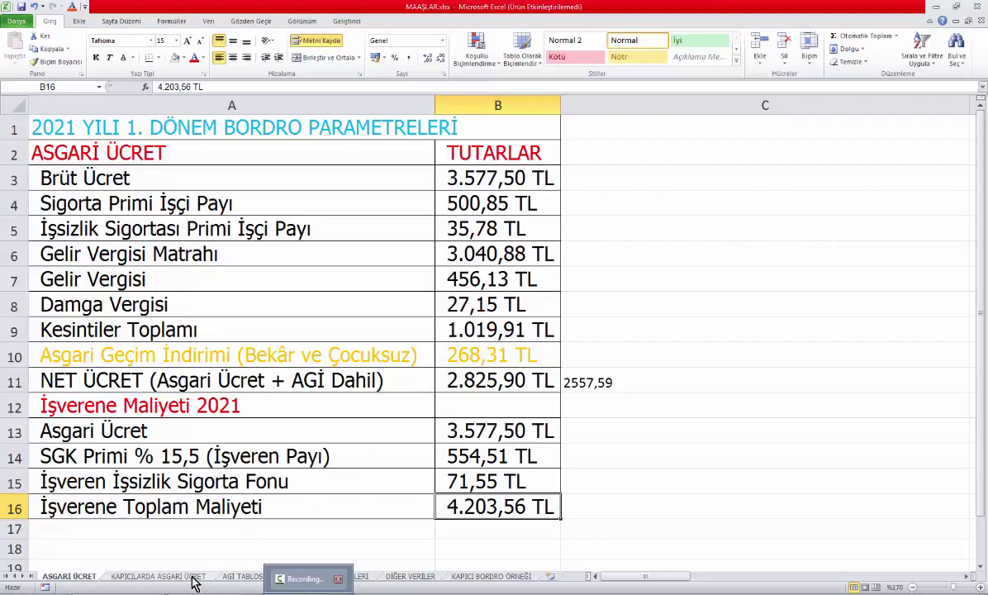
{"action": "left_click", "coordinate": [242, 576]}
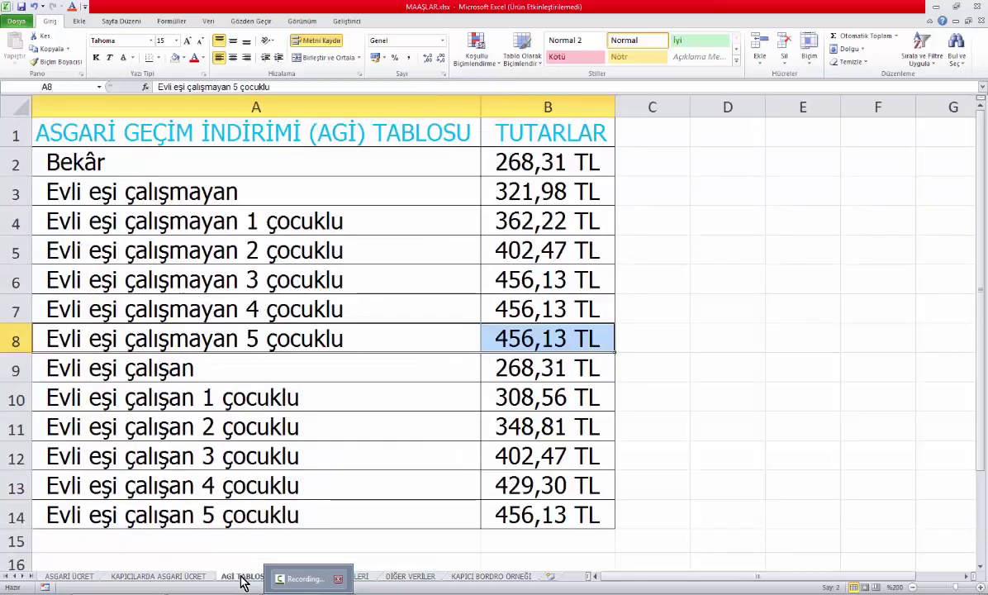
{"action": "left_click", "coordinate": [376, 335]}
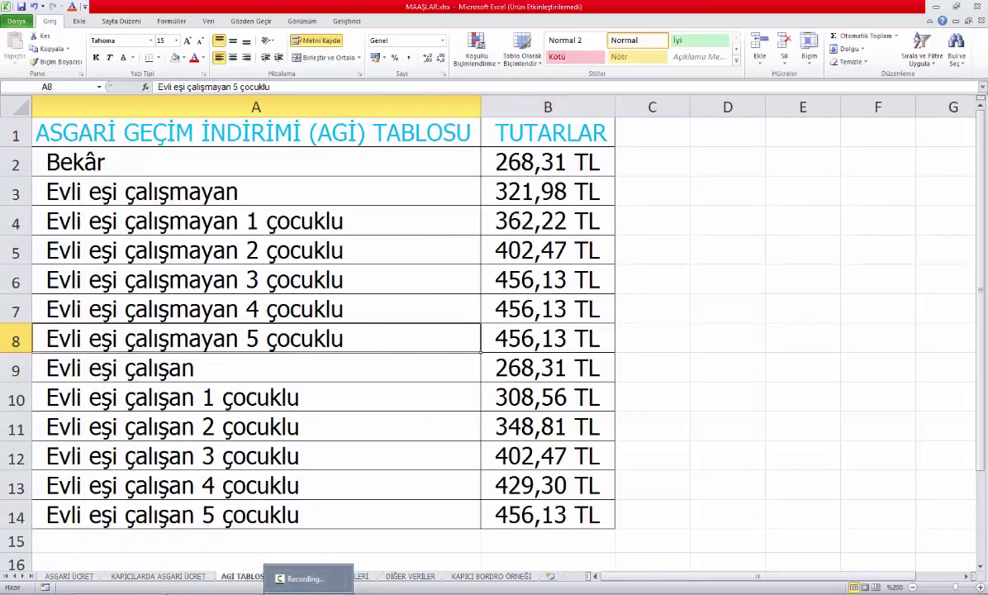
Revisit the tax bracket, ASGARİ ÜCRET, KAPICILARDA ASGARİ ÜCRET and AGİ TABLOSU sheets in turn
{"action": "left_click", "coordinate": [364, 576]}
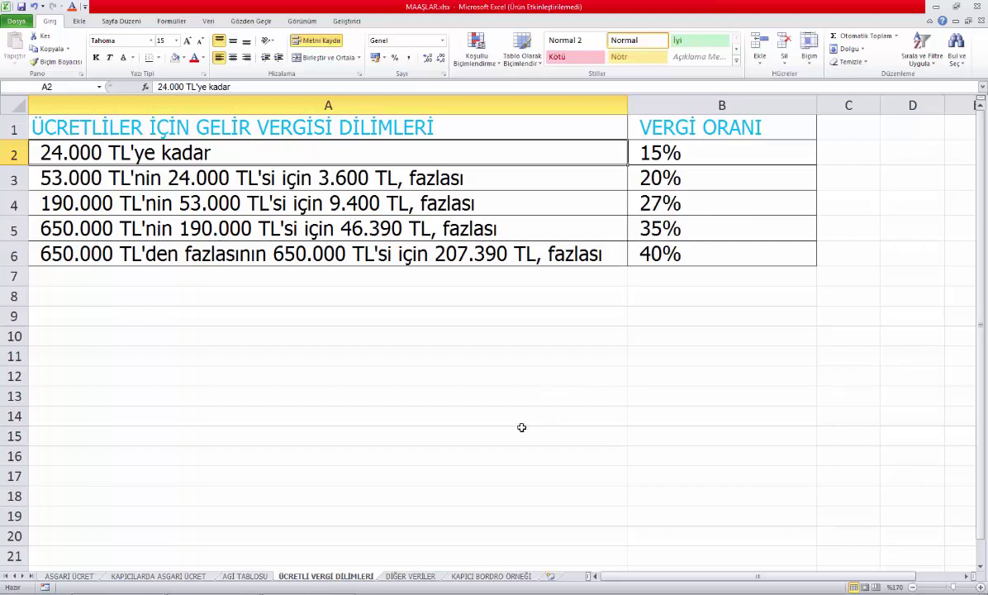
{"action": "left_click", "coordinate": [73, 575]}
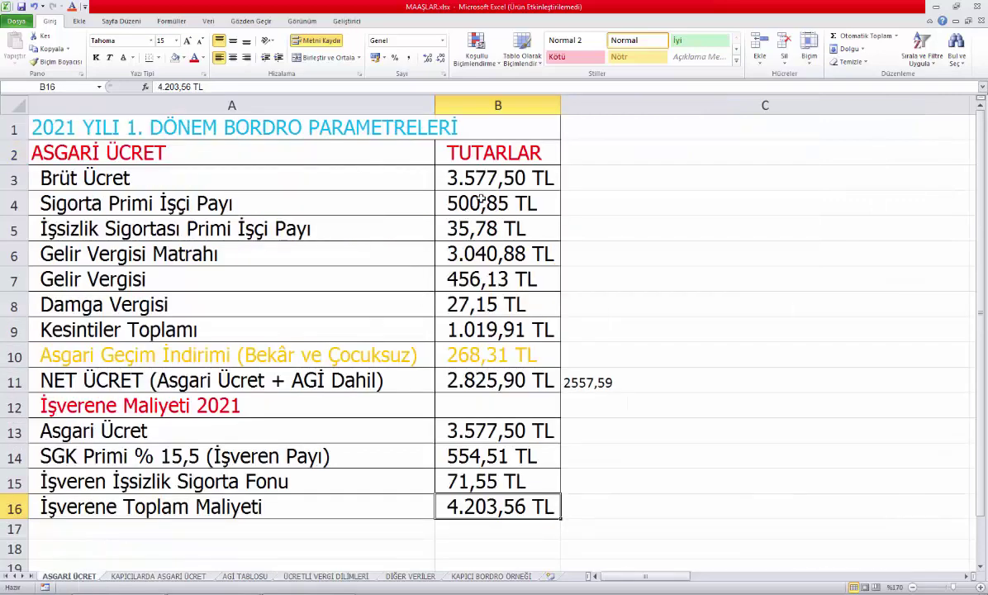
{"action": "left_click", "coordinate": [161, 575]}
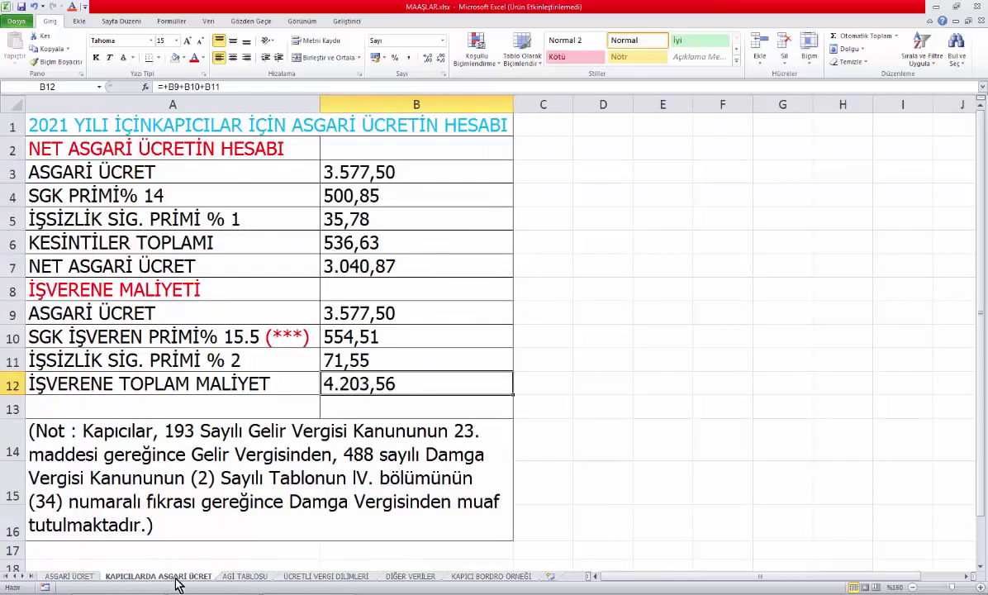
{"action": "left_click", "coordinate": [252, 575]}
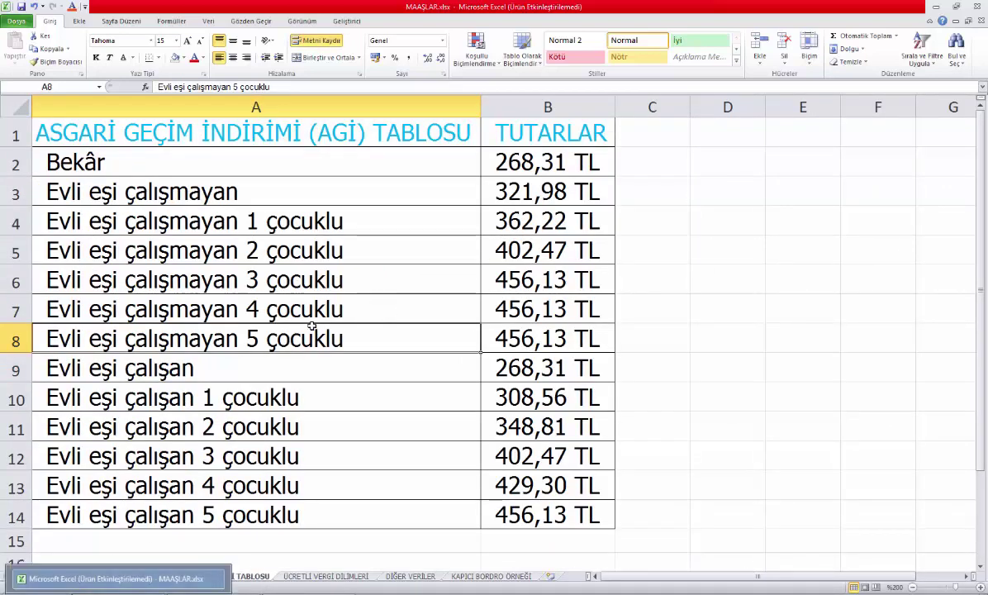
Review the income tax brackets for wage earners and their rates on the ÜCRETLİ VERGİ DİLİMLERİ sheet
{"action": "left_click", "coordinate": [315, 578]}
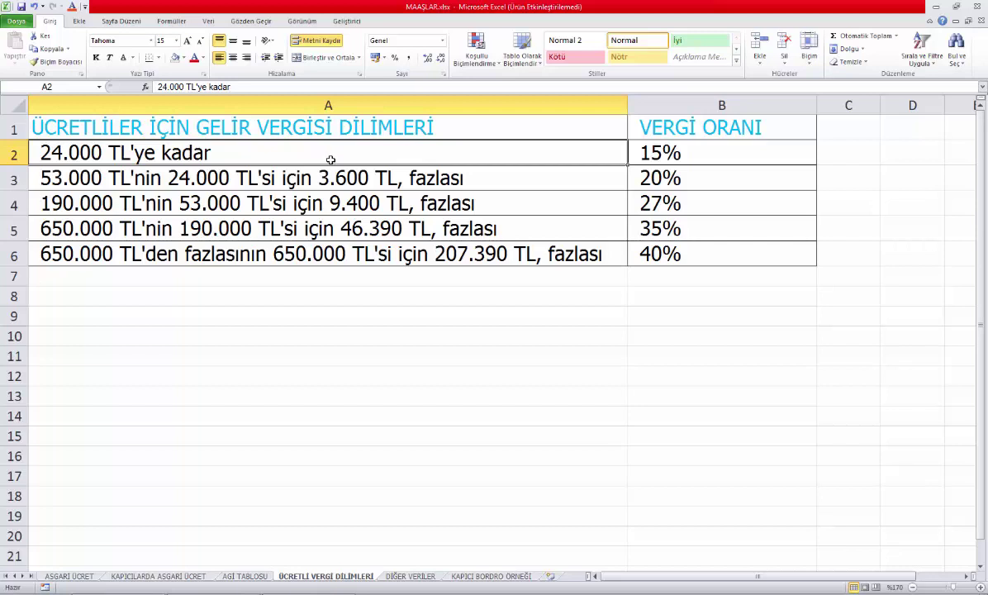
{"action": "left_click", "coordinate": [673, 153]}
{"action": "left_click", "coordinate": [551, 156]}
{"action": "left_click_drag", "start_coordinate": [551, 156], "coordinate": [652, 153]}
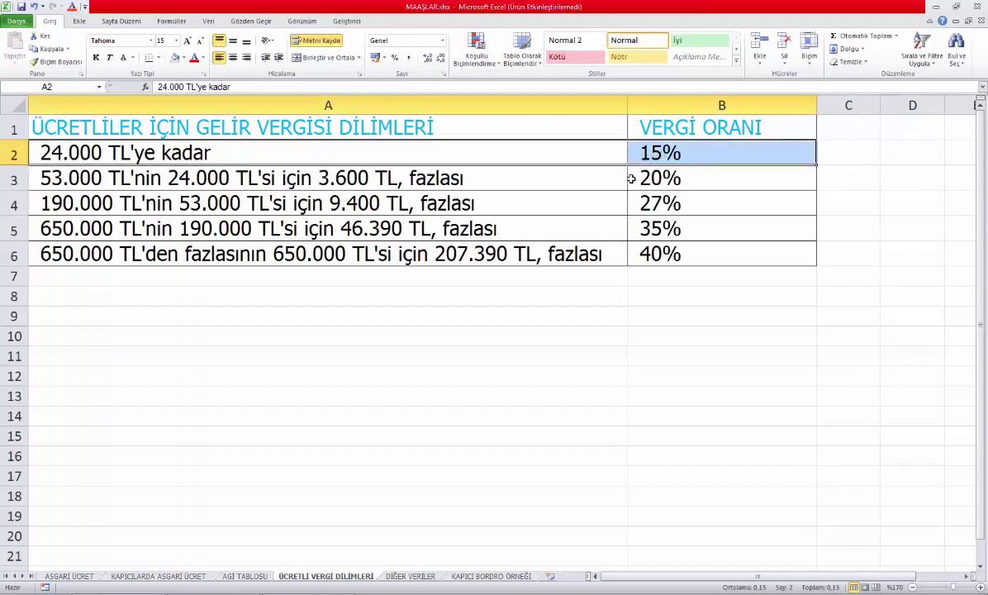
{"action": "left_click_drag", "start_coordinate": [578, 178], "coordinate": [652, 178]}
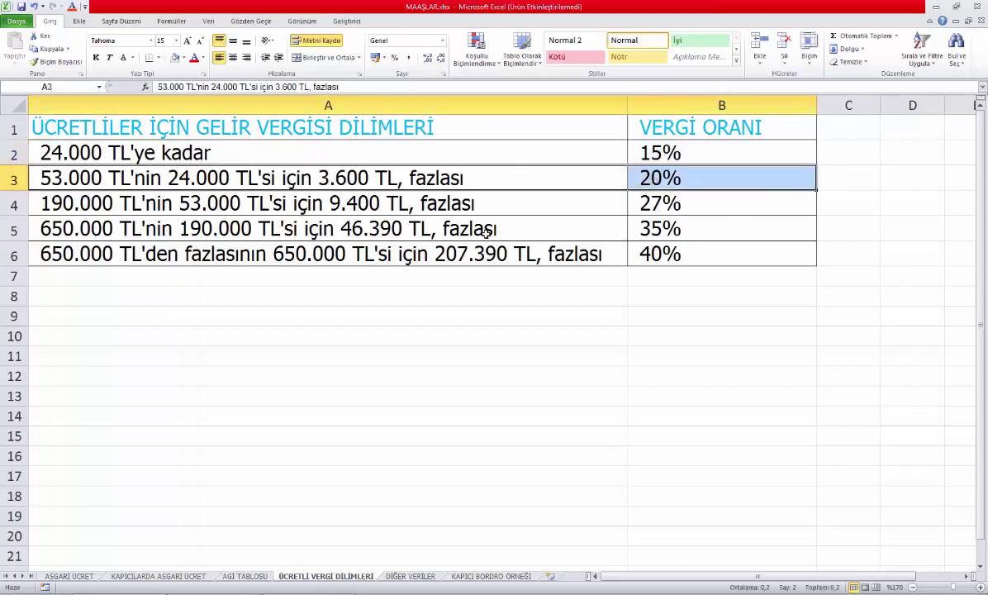
{"action": "left_click", "coordinate": [527, 198]}
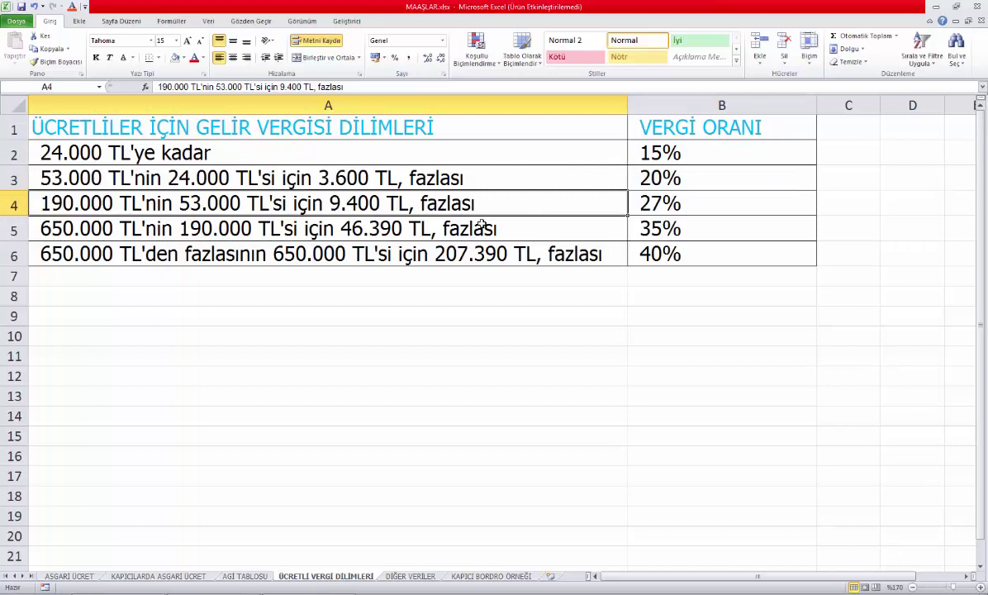
{"action": "left_click", "coordinate": [685, 181]}
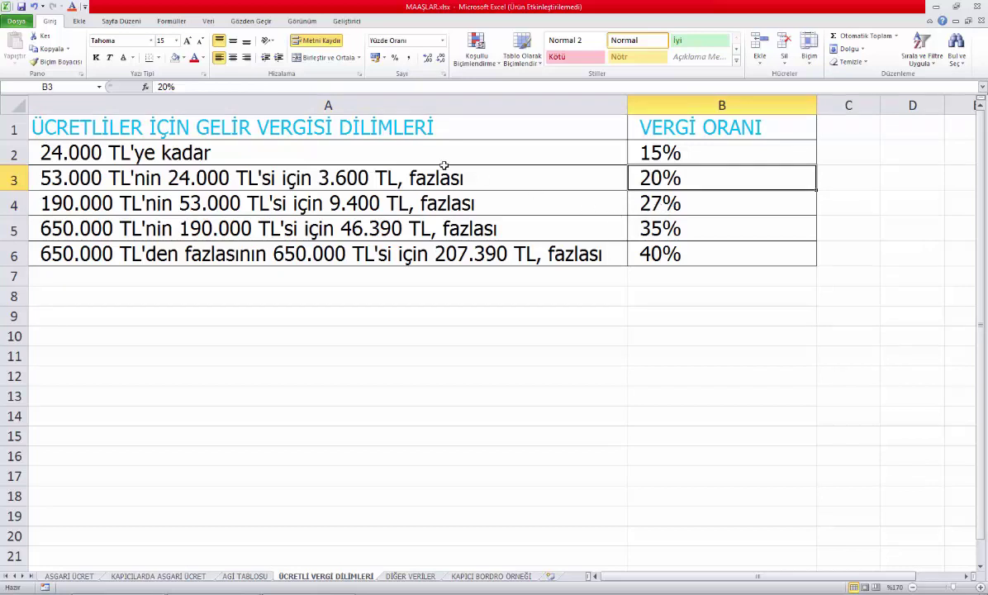
{"action": "left_click", "coordinate": [382, 178]}
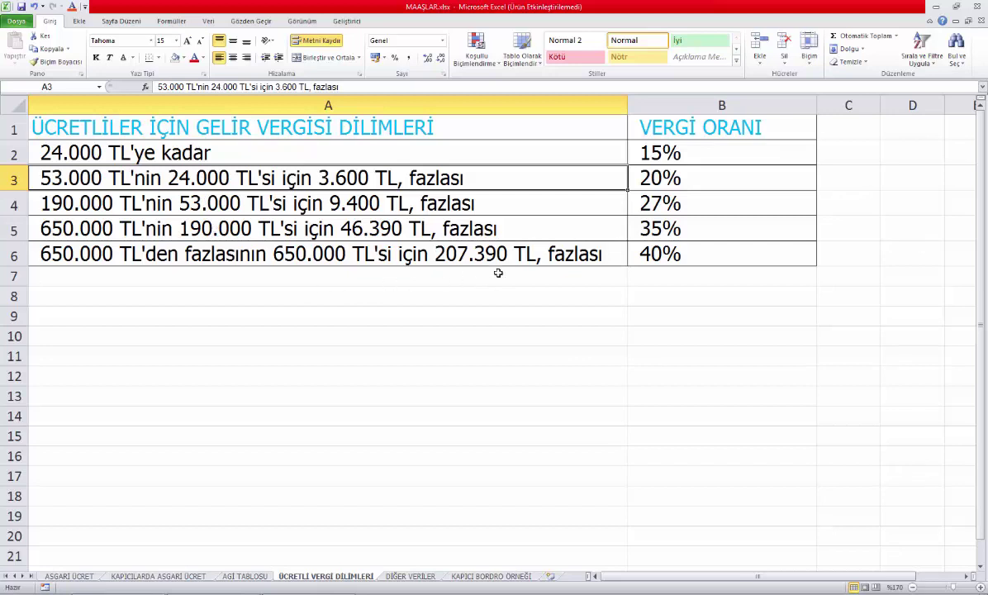
{"action": "left_click", "coordinate": [669, 281]}
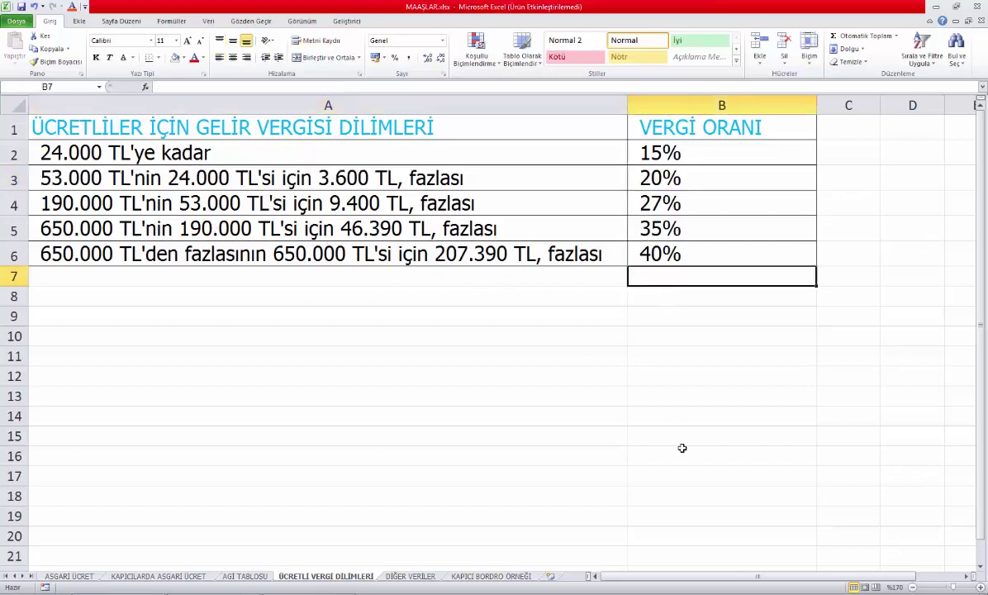
{"action": "type", "text": "35000"}
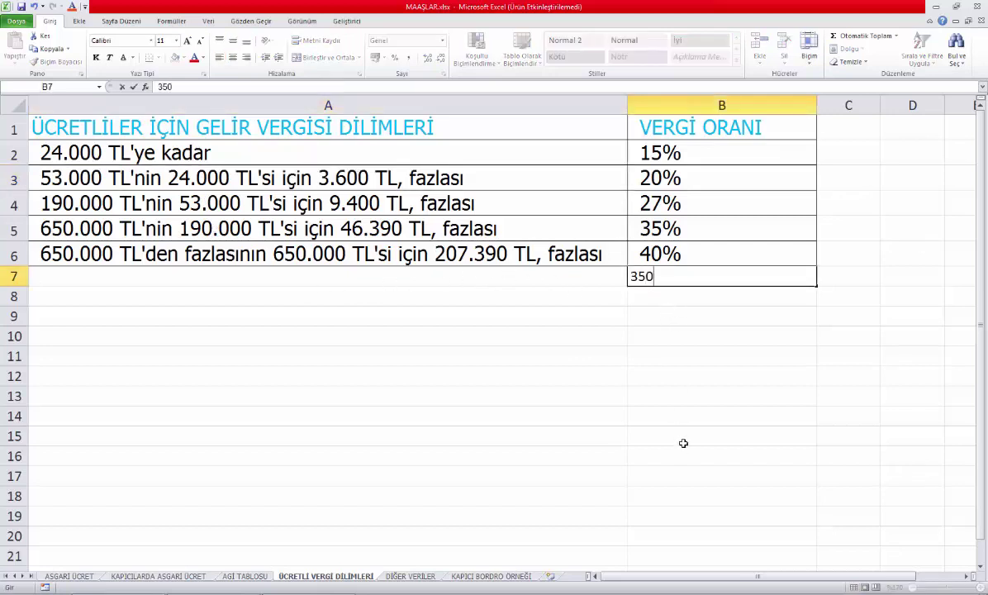
{"action": "key", "text": "Return"}
{"action": "key", "text": "Up"}
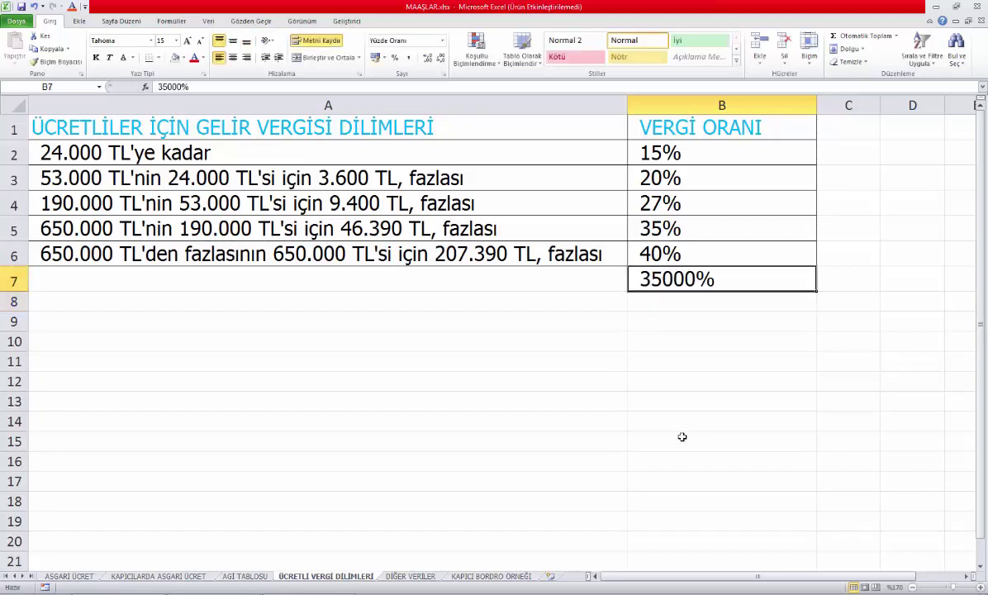
{"action": "key", "text": "Delete"}
Enter the example income of 35000 in cell C7, beside the tax bracket table
{"action": "key", "text": "Right"}
{"action": "type", "text": "35"}
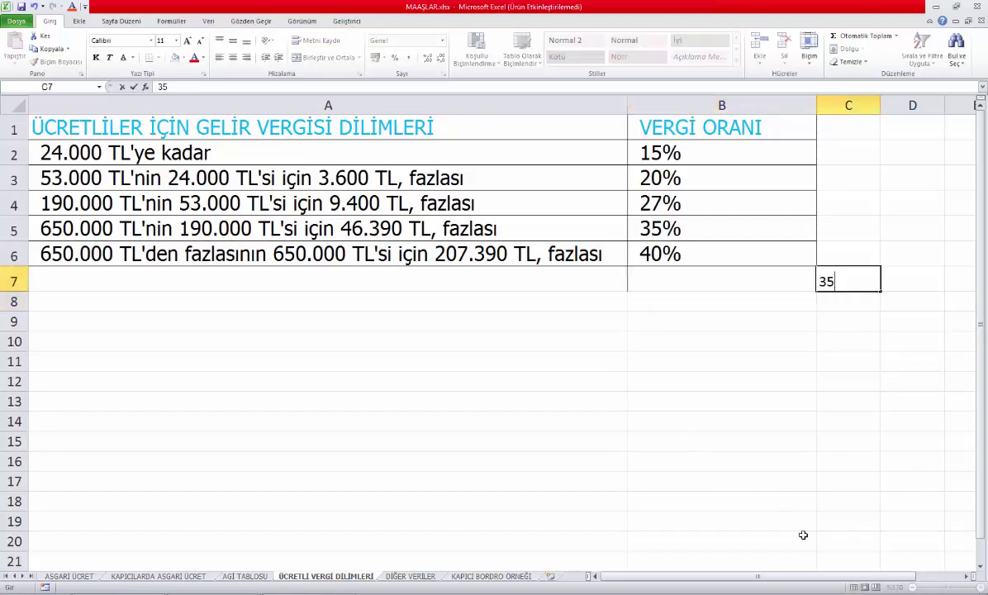
{"action": "type", "text": "00"}
{"action": "key", "text": "Return"}
{"action": "key", "text": "Up"}
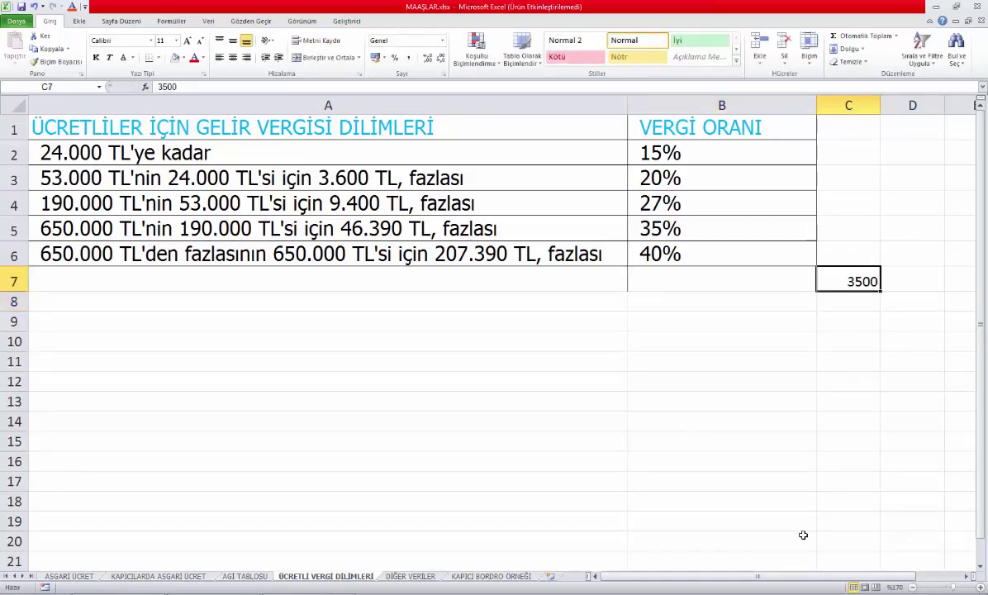
{"action": "key", "text": "F2"}
{"action": "type", "text": "0"}
{"action": "key", "text": "Return"}
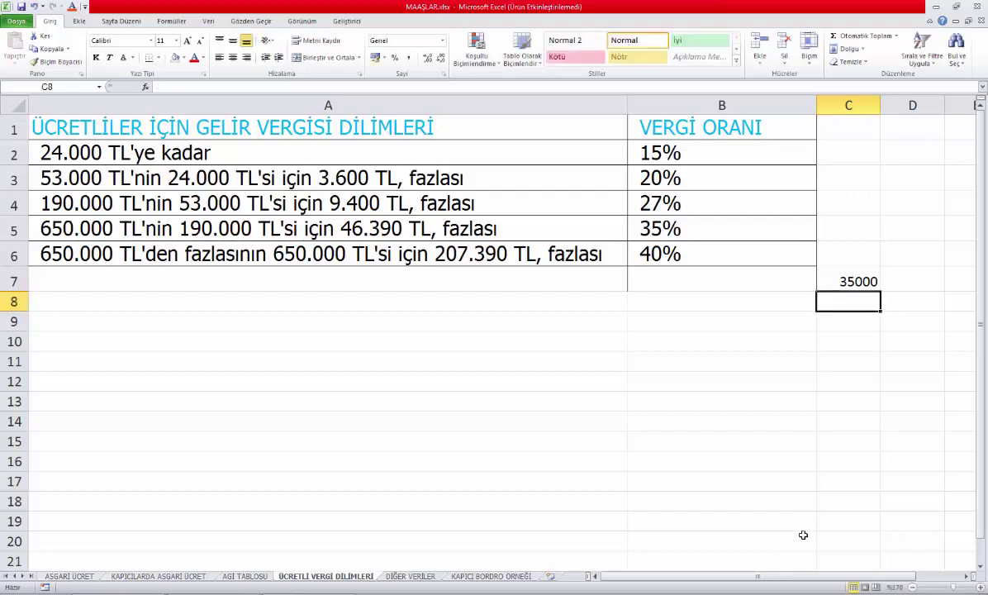
Enter the first bracket limit 24000 in cell C8 and its tax of 3600 in cell D8
{"action": "type", "text": "24000"}
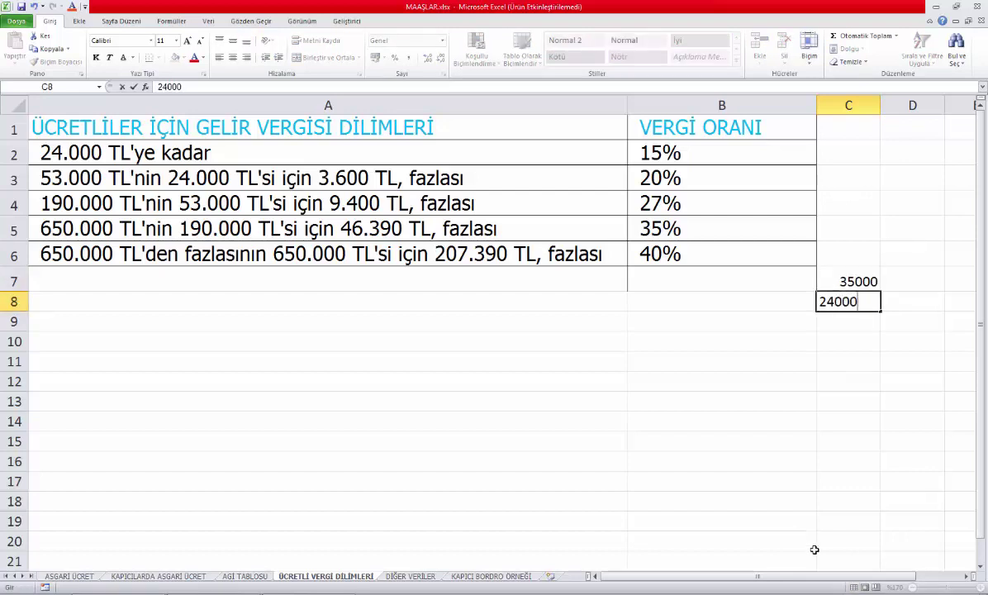
{"action": "key", "text": "Return"}
{"action": "key", "text": "Up"}
{"action": "key", "text": "Right"}
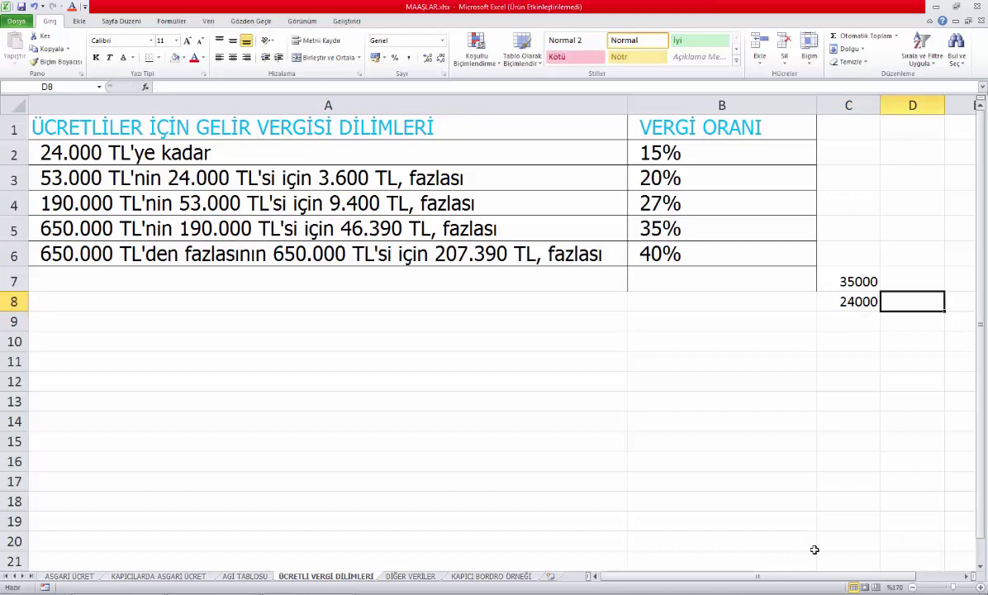
{"action": "type", "text": "3600"}
{"action": "key", "text": "Return"}
{"action": "key", "text": "Left"}
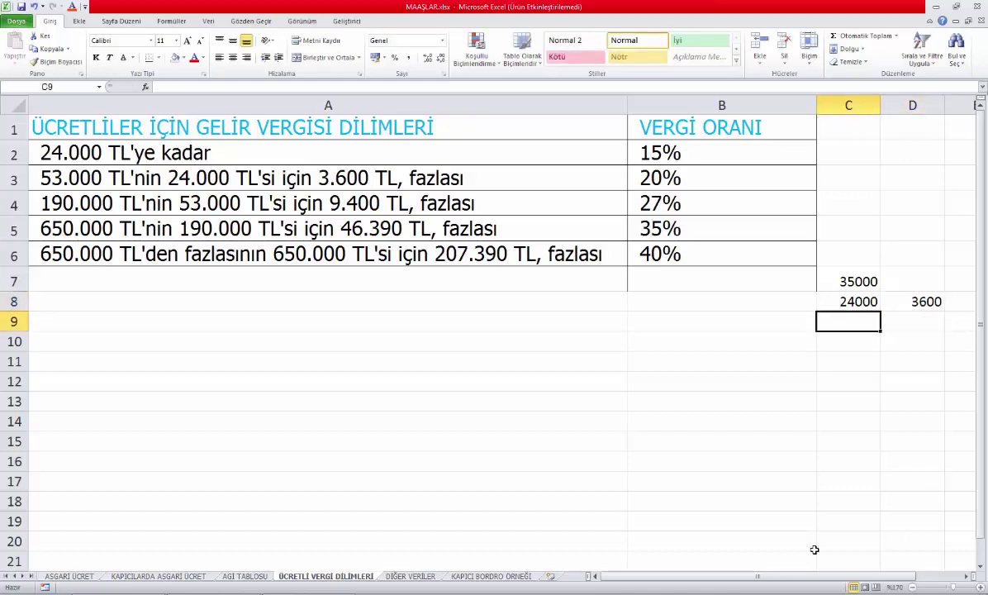
Calculate the income exceeding the first bracket in cell C9 by subtracting C8 from C7
{"action": "key", "text": "Up"}
{"action": "key", "text": "Right"}
{"action": "key", "text": "Left"}
{"action": "key", "text": "Down"}
{"action": "type", "text": "+"}
{"action": "key", "text": "Up"}
{"action": "key", "text": "Up"}
{"action": "type", "text": "-"}
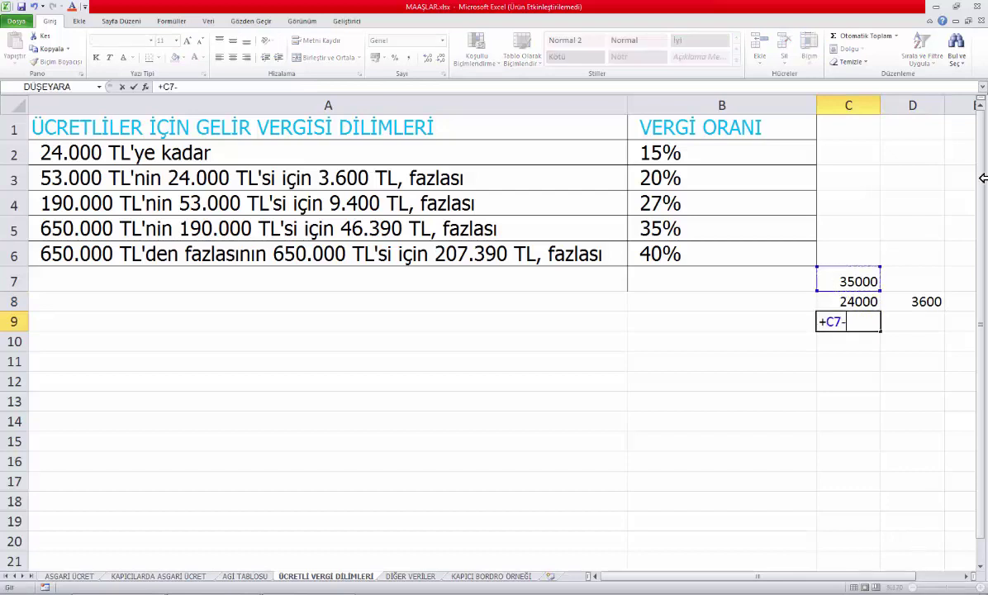
{"action": "key", "text": "Left"}
{"action": "key", "text": "Up"}
{"action": "key", "text": "Right"}
{"action": "key", "text": "Return"}
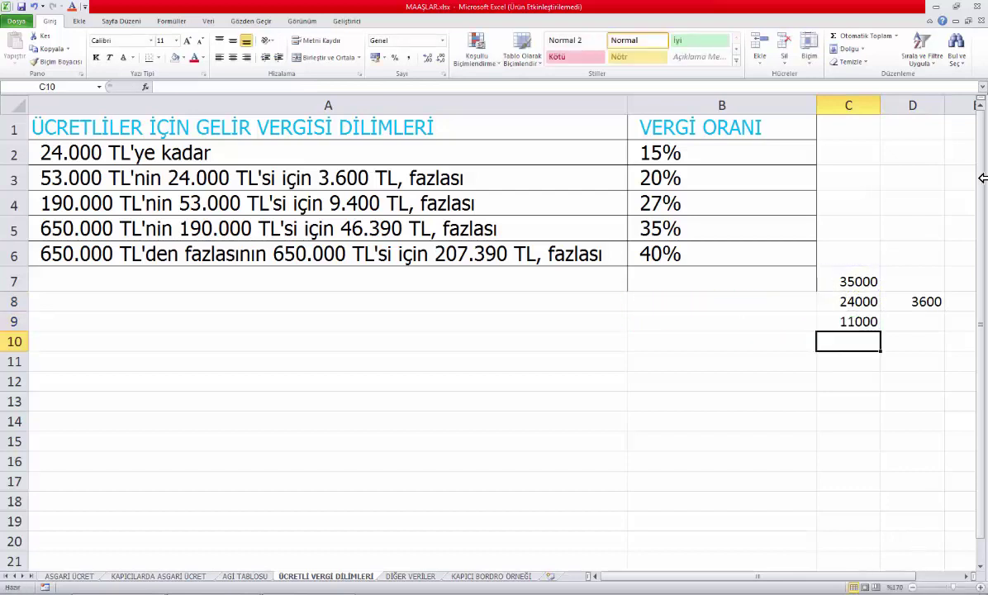
Calculate the 20% tax on the excess income in cell D9 with the formula +C9*20/100
{"action": "key", "text": "Up"}
{"action": "key", "text": "Right"}
{"action": "type", "text": "+"}
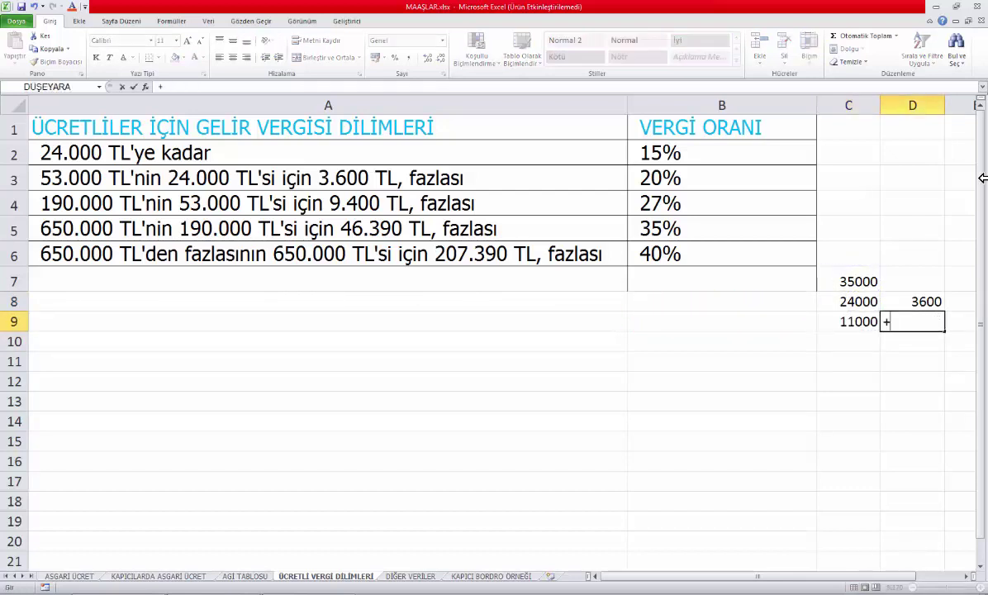
{"action": "key", "text": "Left"}
{"action": "type", "text": "*20"}
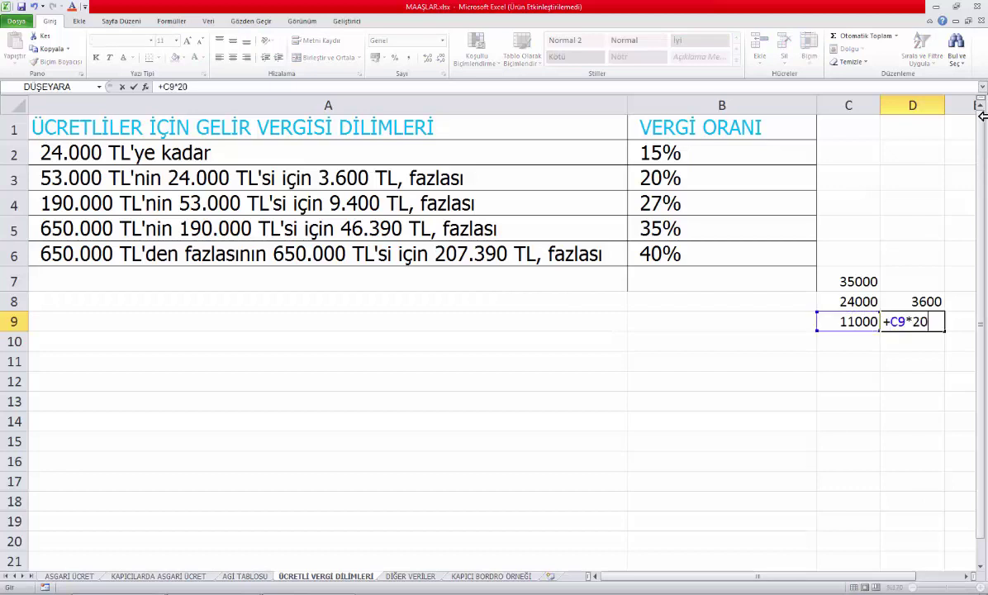
{"action": "type", "text": "/100"}
{"action": "key", "text": "Return"}
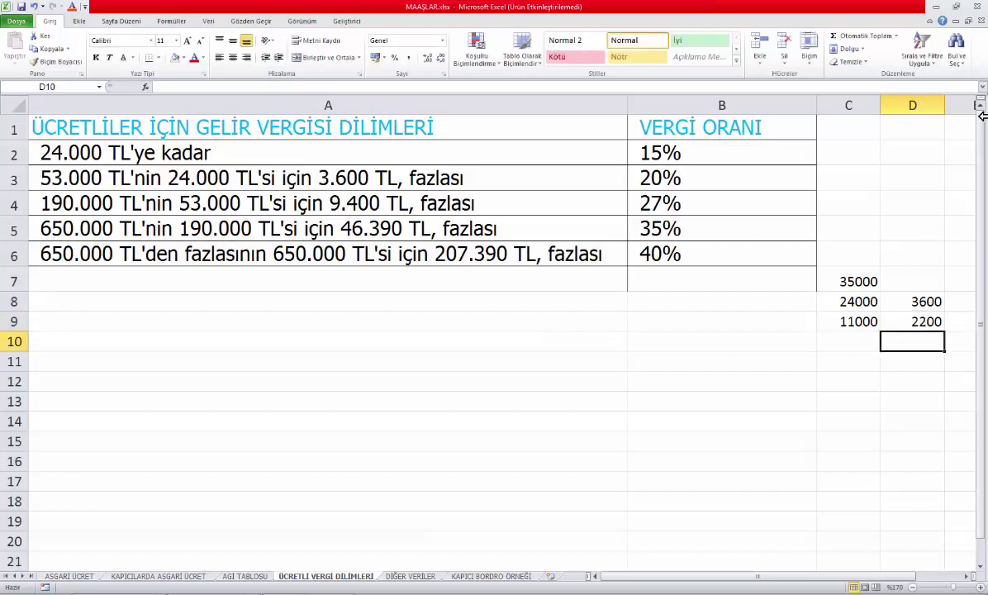
Total the two tax amounts in cell D10 by adding D8 and D9
{"action": "type", "text": "+"}
{"action": "key", "text": "Up"}
{"action": "key", "text": "Up"}
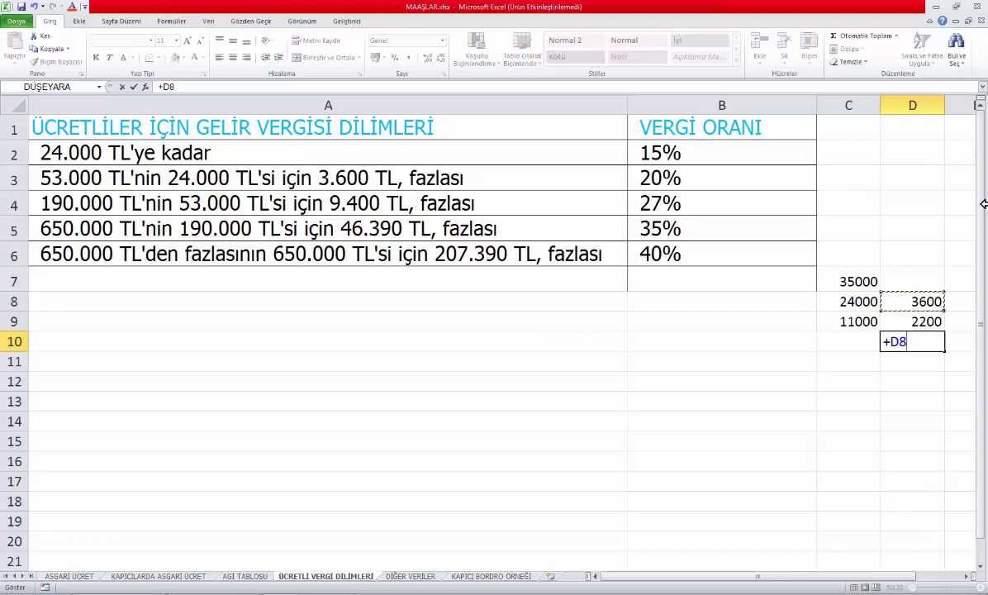
{"action": "type", "text": "+"}
{"action": "key", "text": "Up"}
{"action": "key", "text": "Return"}
Examine the worked tax example in cells C7 to D10, including the formulas behind the tax amounts
{"action": "key", "text": "Up"}
{"action": "key", "text": "Left"}
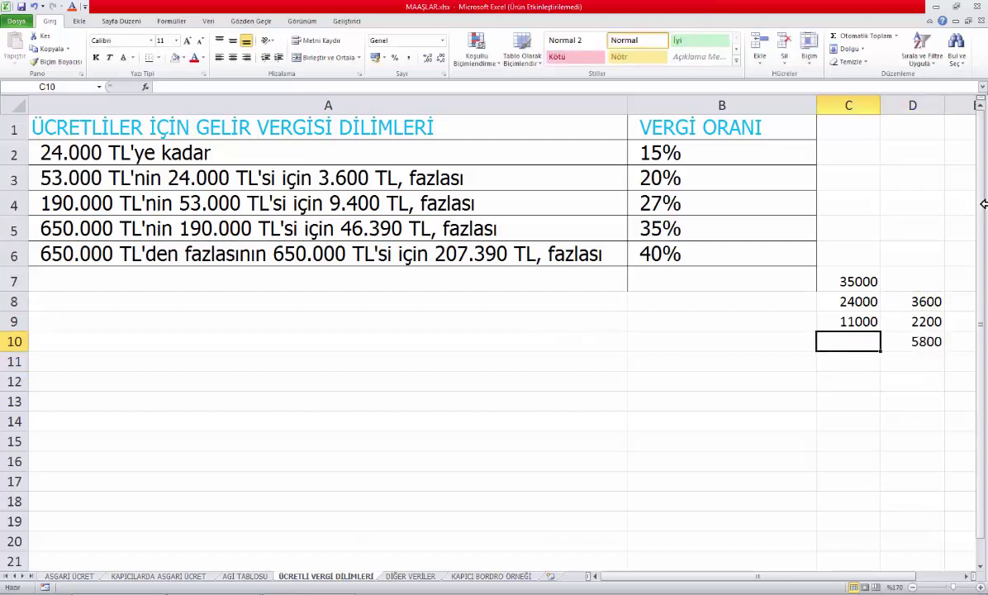
{"action": "key", "text": "Up"}
{"action": "key", "text": "Up"}
{"action": "key", "text": "Up"}
{"action": "key", "text": "Right"}
{"action": "key", "text": "Down"}
{"action": "key", "text": "Down"}
{"action": "key", "text": "Down"}
{"action": "key", "text": "Down"}
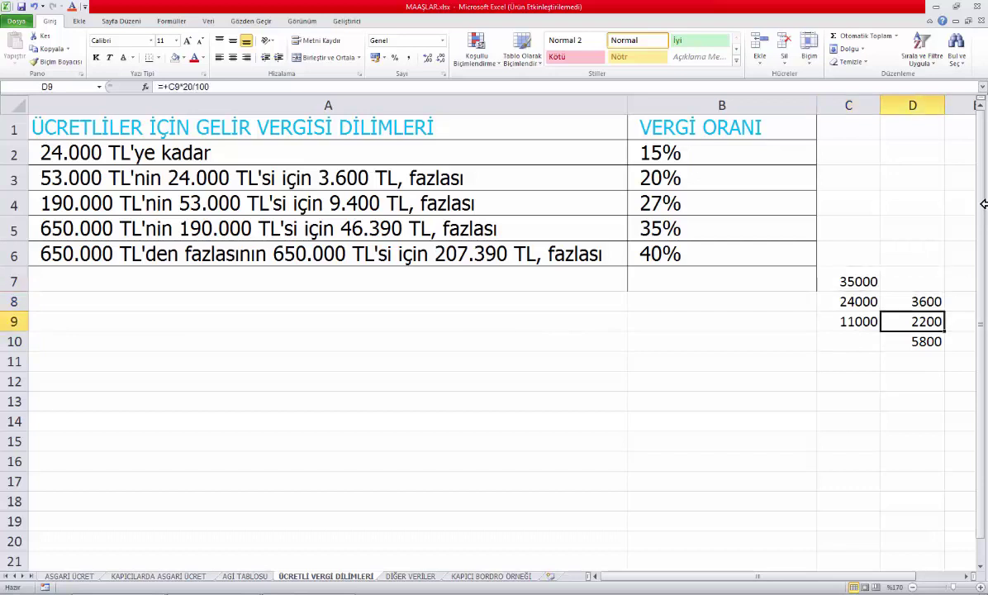
{"action": "key", "text": "Up"}
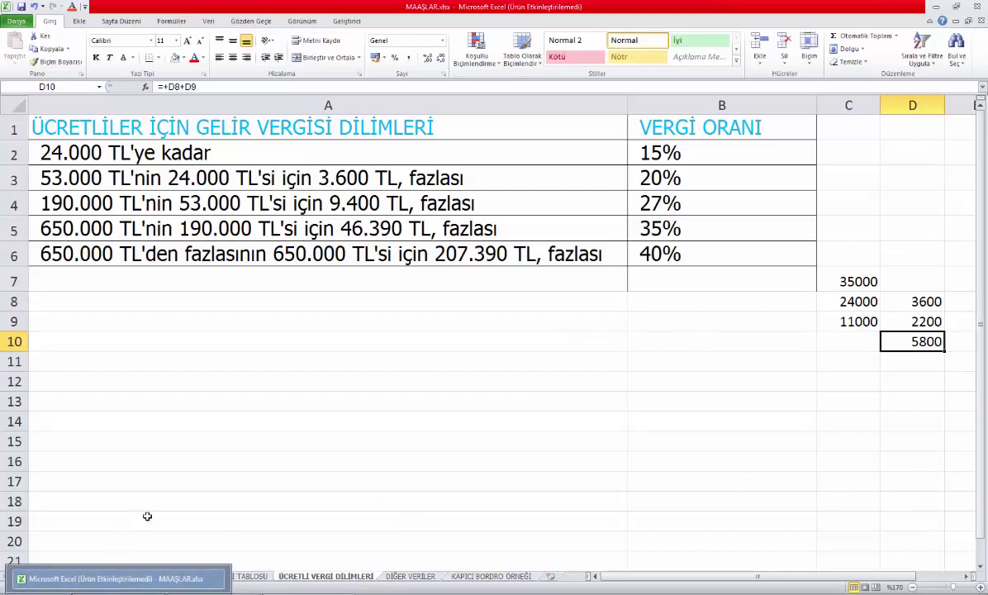
Review the minimum wage deduction amounts on the ASGARİ ÜCRET sheet, focusing on the tax base and the Gelir Vergisi row
{"action": "left_click", "coordinate": [71, 577]}
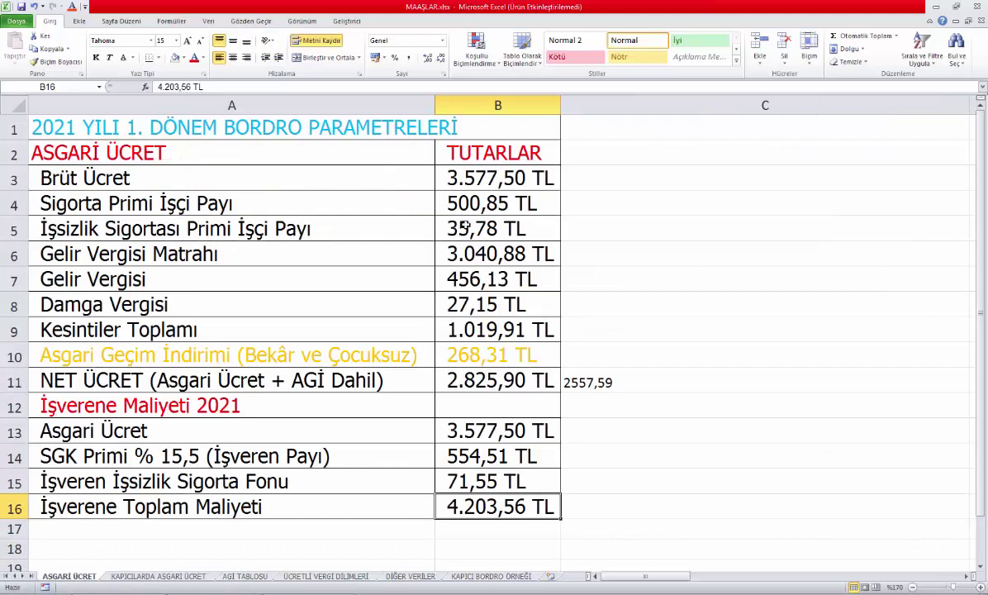
{"action": "left_click_drag", "start_coordinate": [474, 195], "coordinate": [460, 258]}
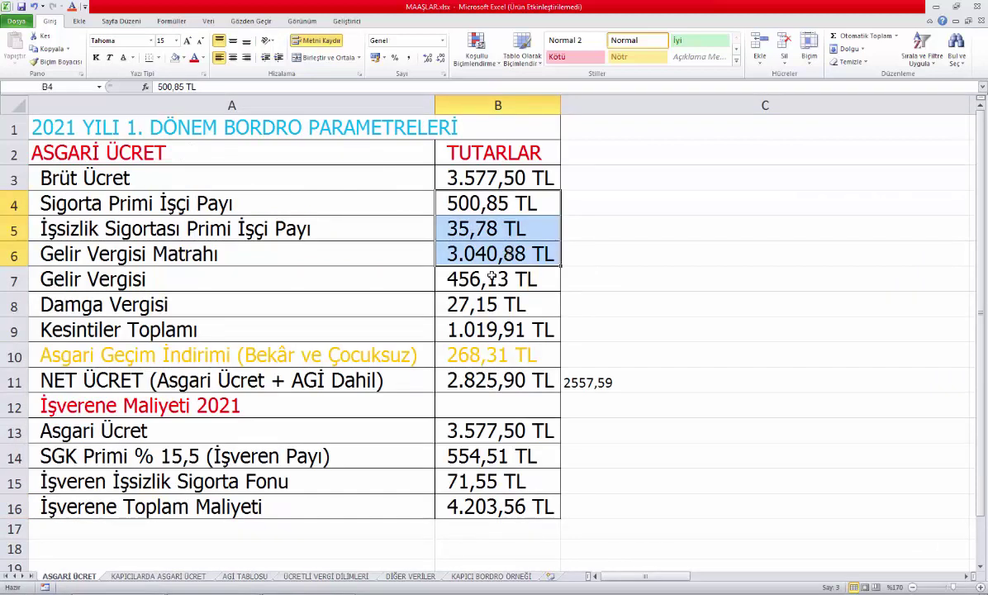
{"action": "left_click", "coordinate": [455, 255]}
{"action": "left_click", "coordinate": [468, 284]}
{"action": "left_click_drag", "start_coordinate": [370, 282], "coordinate": [504, 283]}
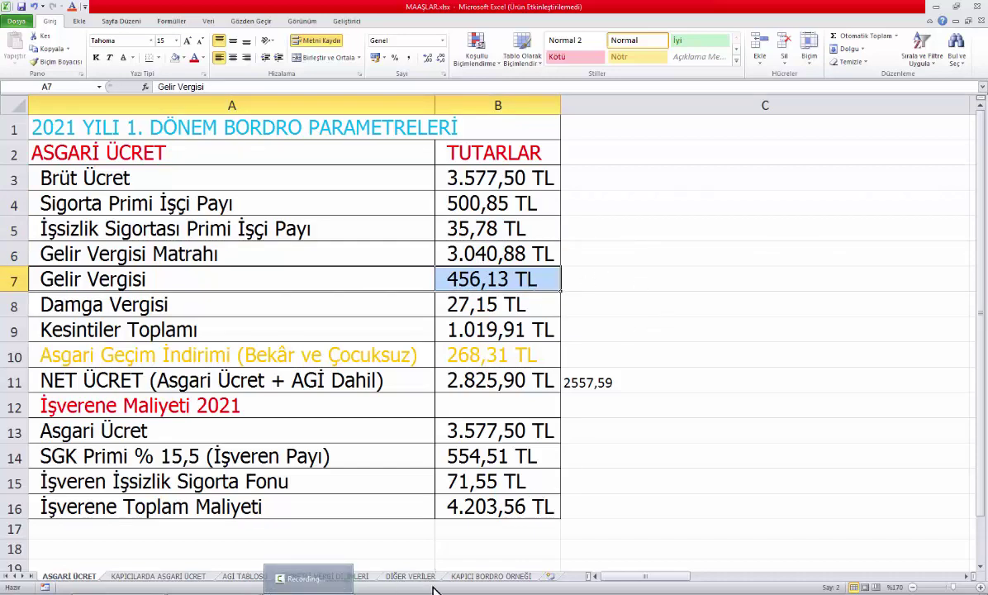
Return to the ÜCRETLİ VERGİ DİLİMLERİ sheet and examine the tax rates of the third and fourth brackets
{"action": "left_click", "coordinate": [408, 577]}
{"action": "left_click", "coordinate": [347, 577]}
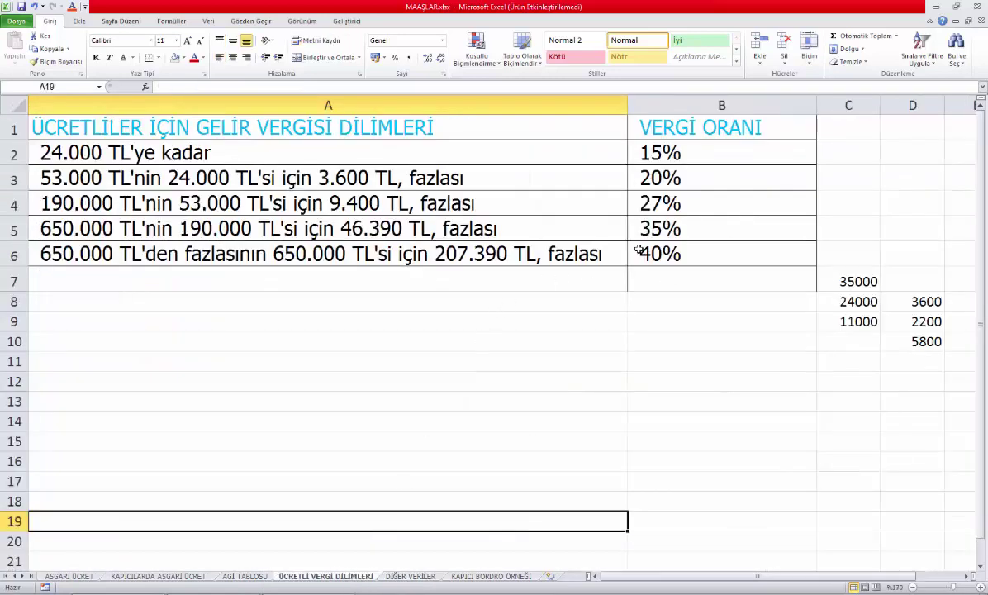
{"action": "left_click", "coordinate": [637, 195]}
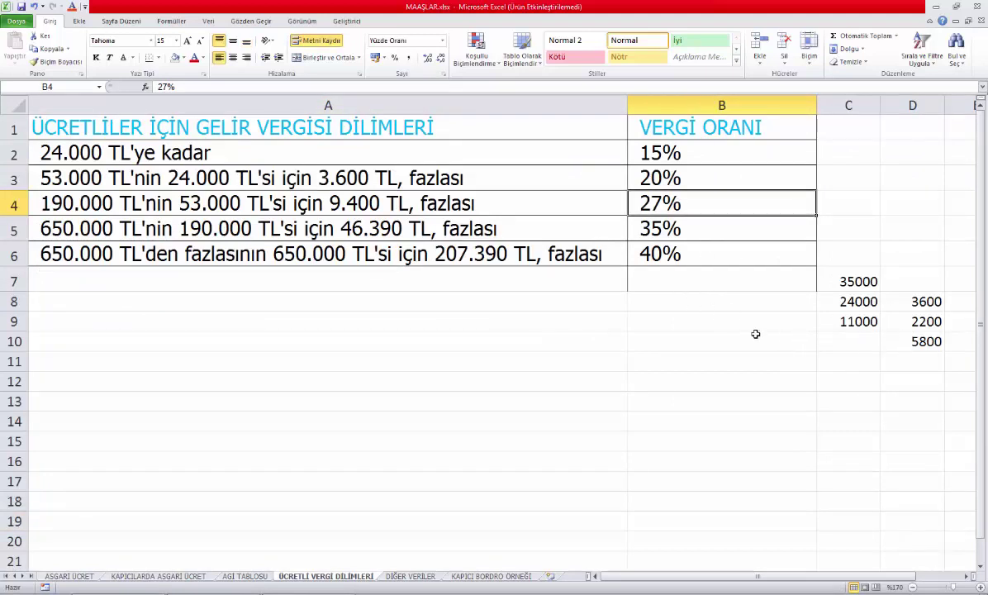
{"action": "left_click", "coordinate": [688, 221]}
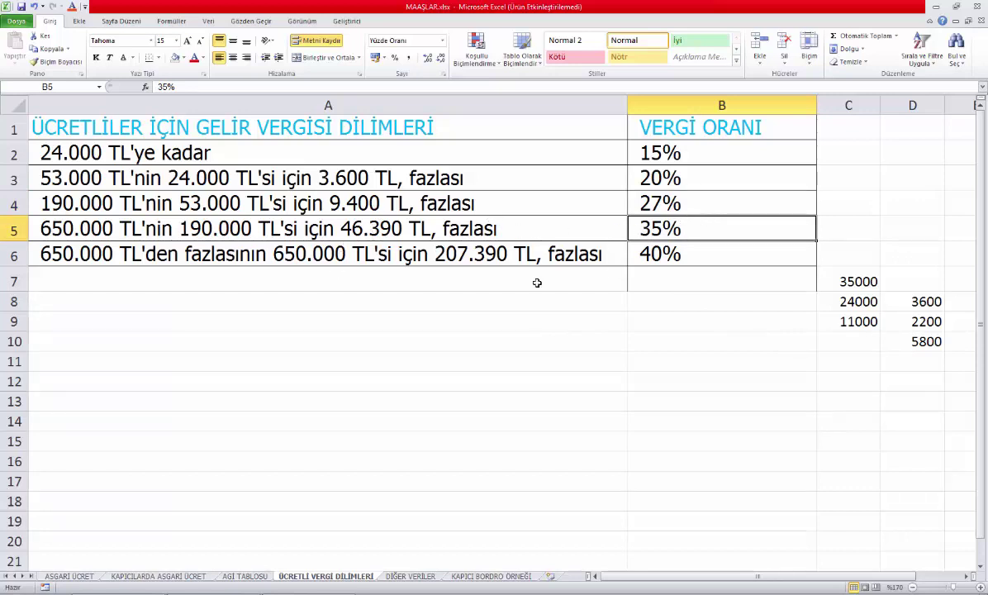
Clear the worked tax example from the cells beside the bracket table, starting at C7 and ending in row 11
{"action": "left_click_drag", "start_coordinate": [830, 279], "coordinate": [946, 364]}
{"action": "key", "text": "Delete"}
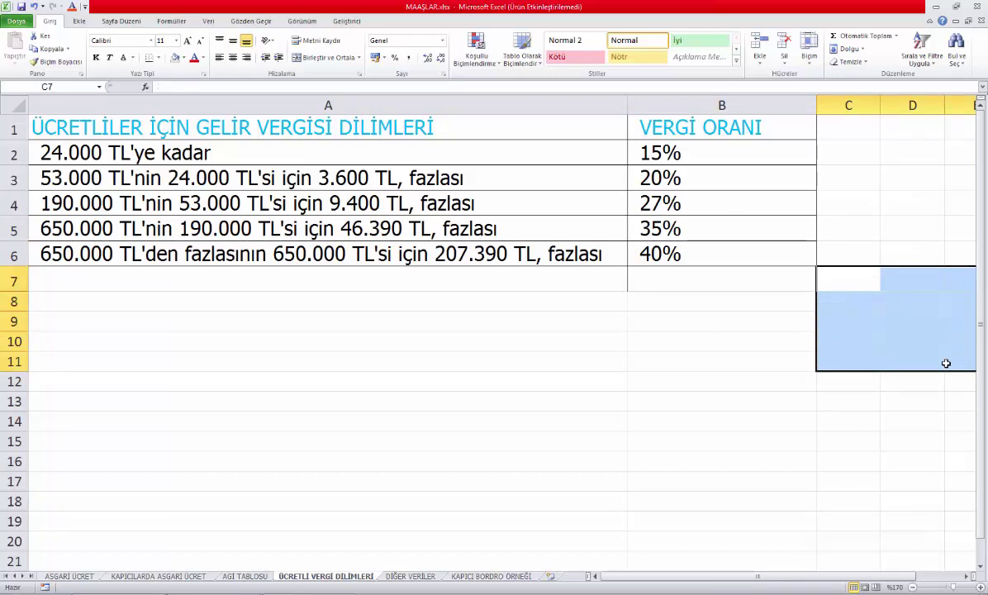
{"action": "left_click", "coordinate": [752, 322]}
{"action": "left_click", "coordinate": [820, 277]}
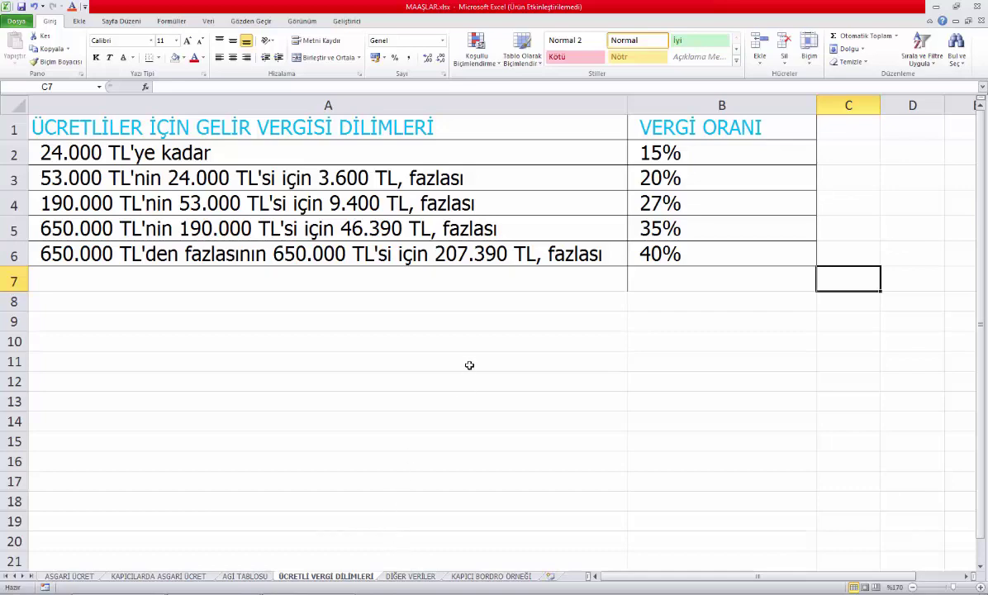
Review the severance pay ceiling, tax-exempt meal allowance and wage stamp duty rate on the DİĞER VERİLER sheet
{"action": "left_click", "coordinate": [405, 576]}
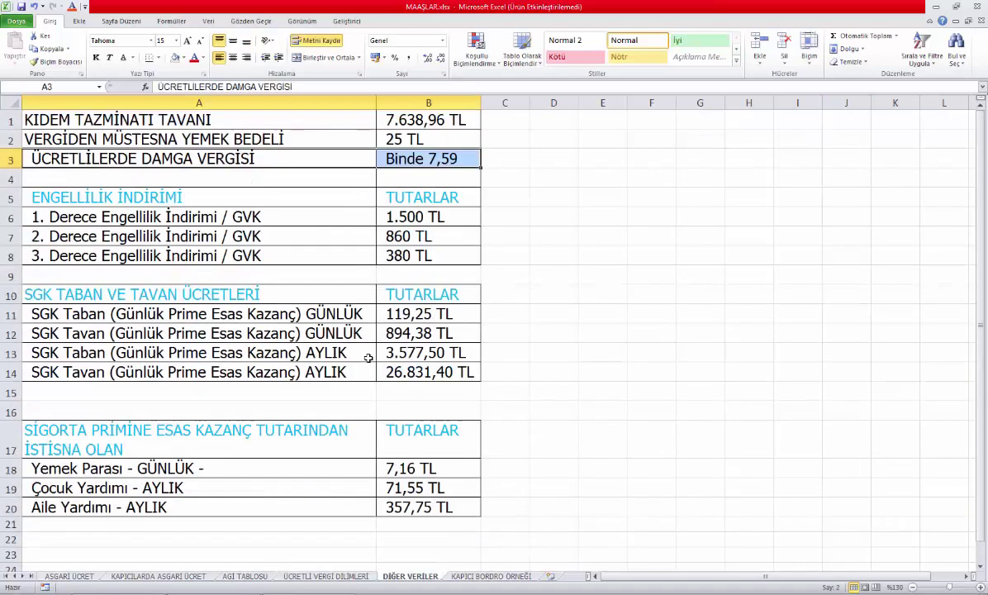
{"action": "left_click", "coordinate": [414, 114]}
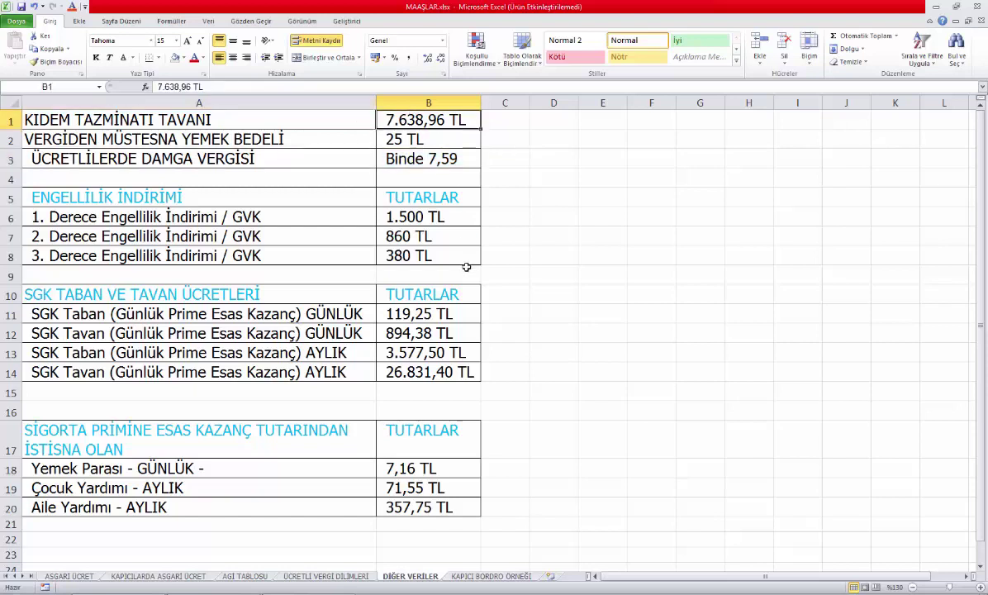
{"action": "left_click", "coordinate": [407, 134]}
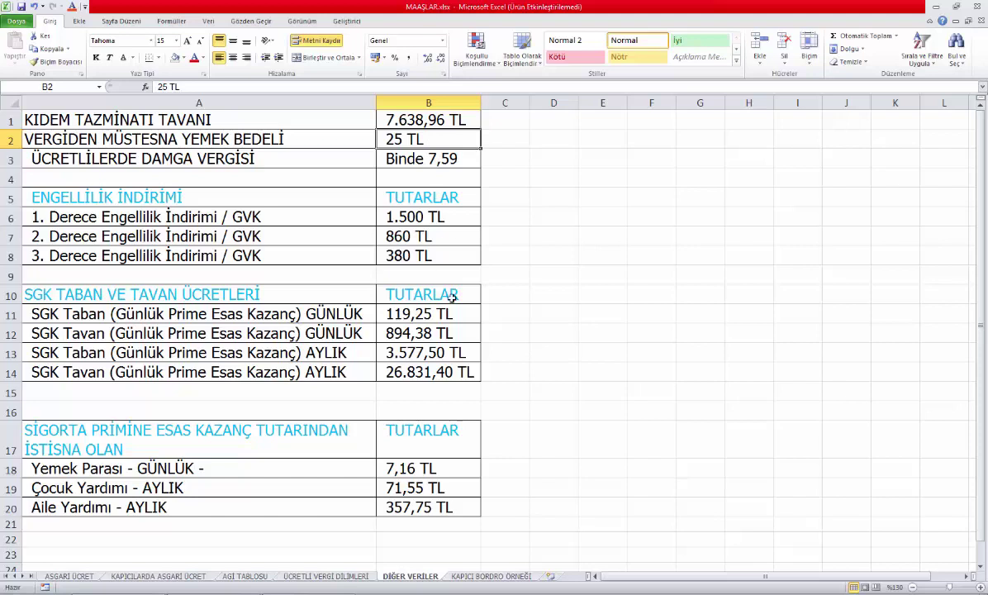
{"action": "left_click", "coordinate": [388, 155]}
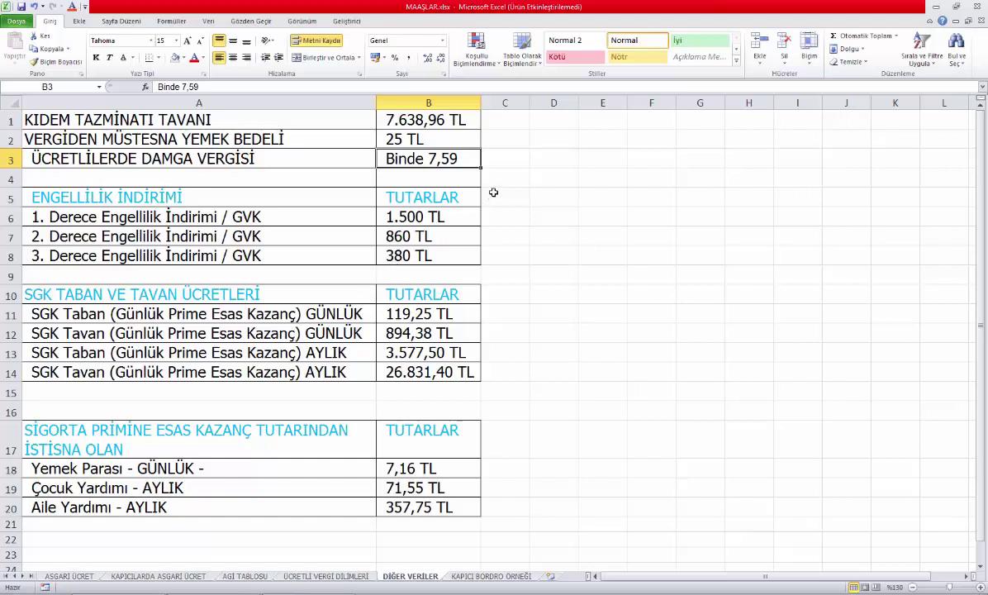
Review the ENGELLİLİK İNDİRİMİ table and the allowance for each of the three disability degrees
{"action": "left_click_drag", "start_coordinate": [99, 195], "coordinate": [399, 256]}
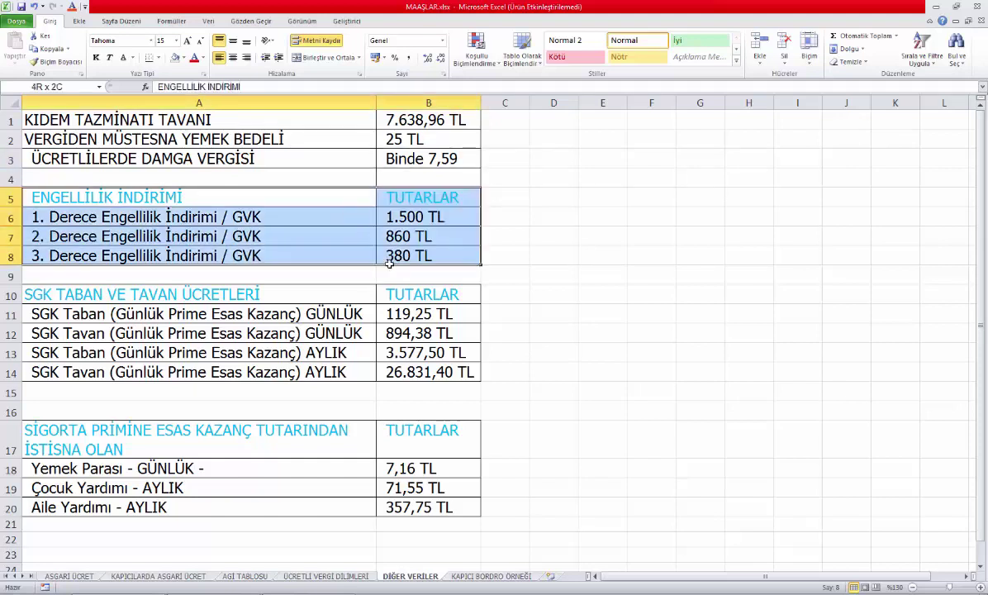
{"action": "left_click", "coordinate": [450, 235]}
{"action": "left_click", "coordinate": [397, 212]}
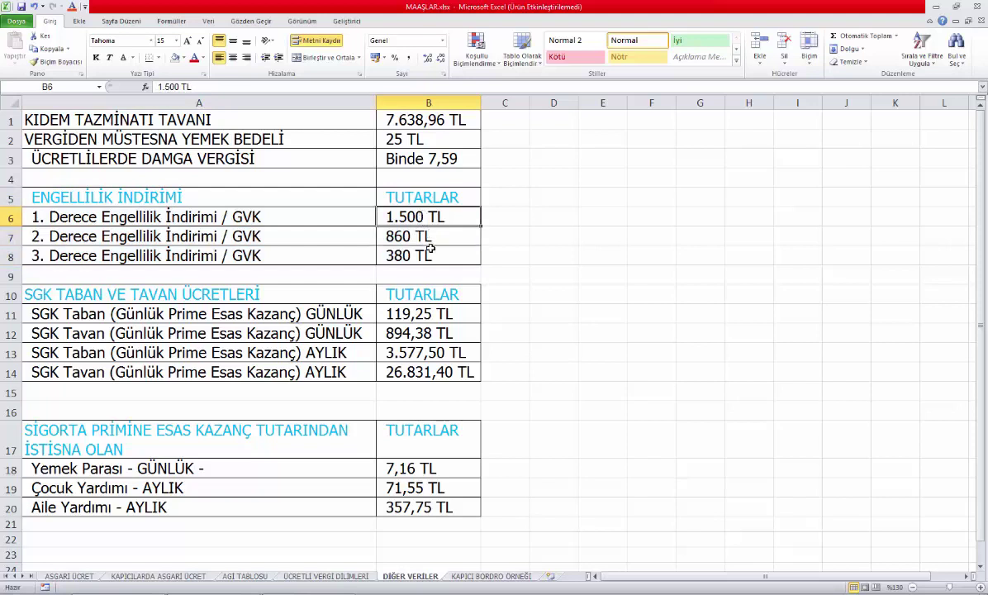
{"action": "left_click", "coordinate": [387, 235]}
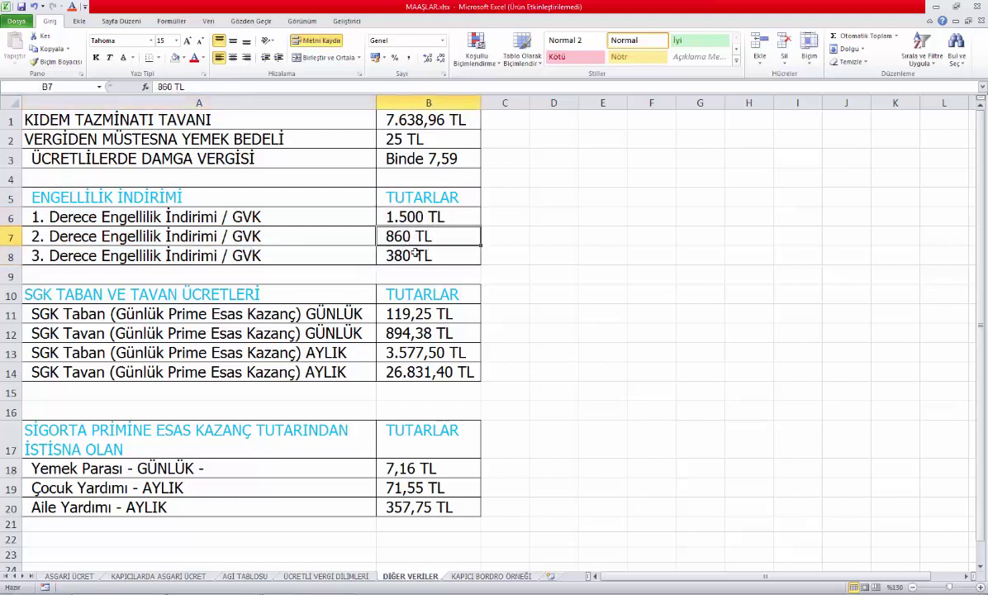
{"action": "left_click", "coordinate": [448, 251]}
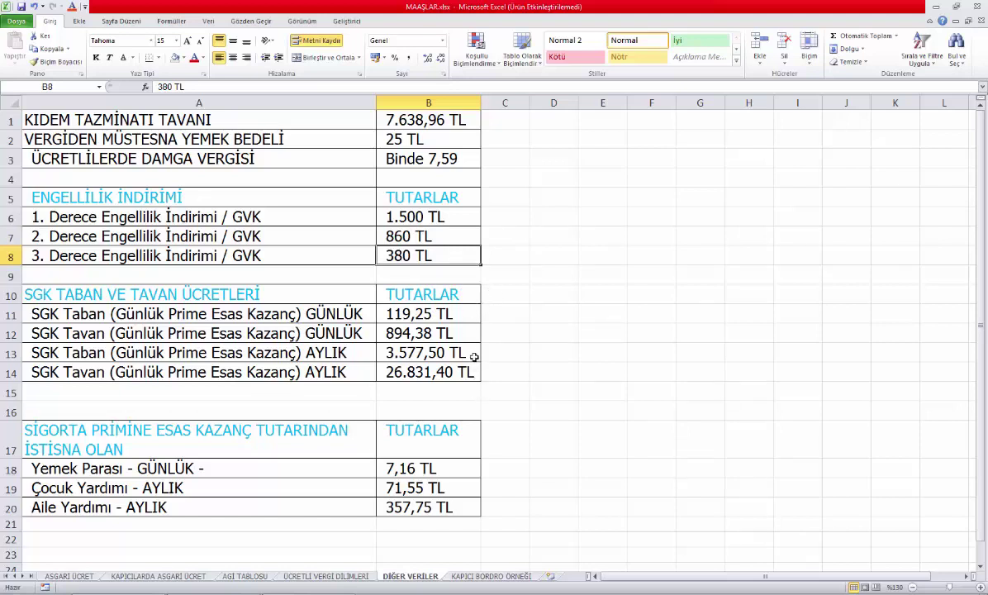
Examine the daily and monthly amounts in the SGK TABAN VE TAVAN ÜCRETLERİ table
{"action": "left_click", "coordinate": [420, 312]}
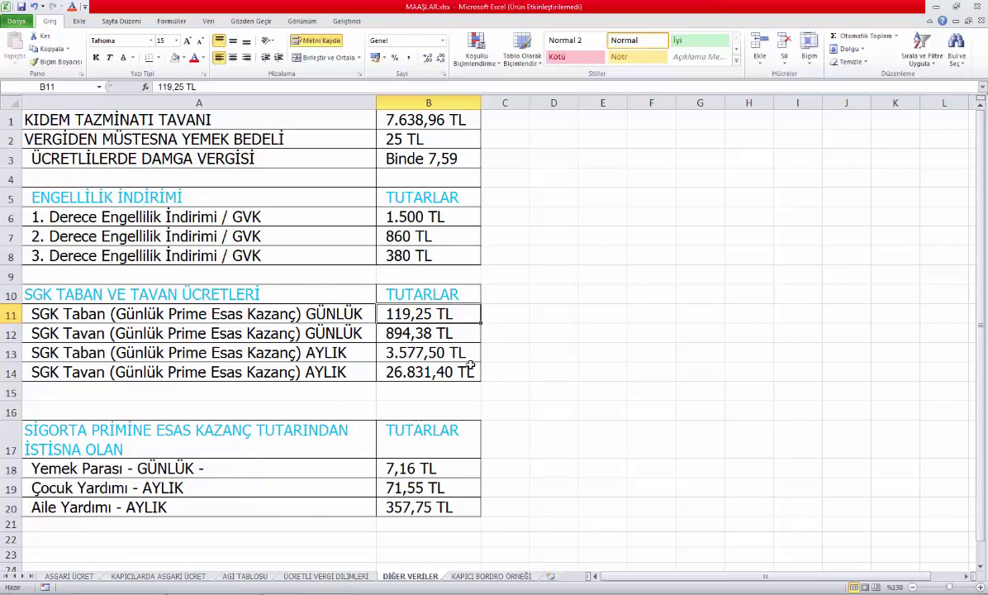
{"action": "left_click", "coordinate": [438, 333]}
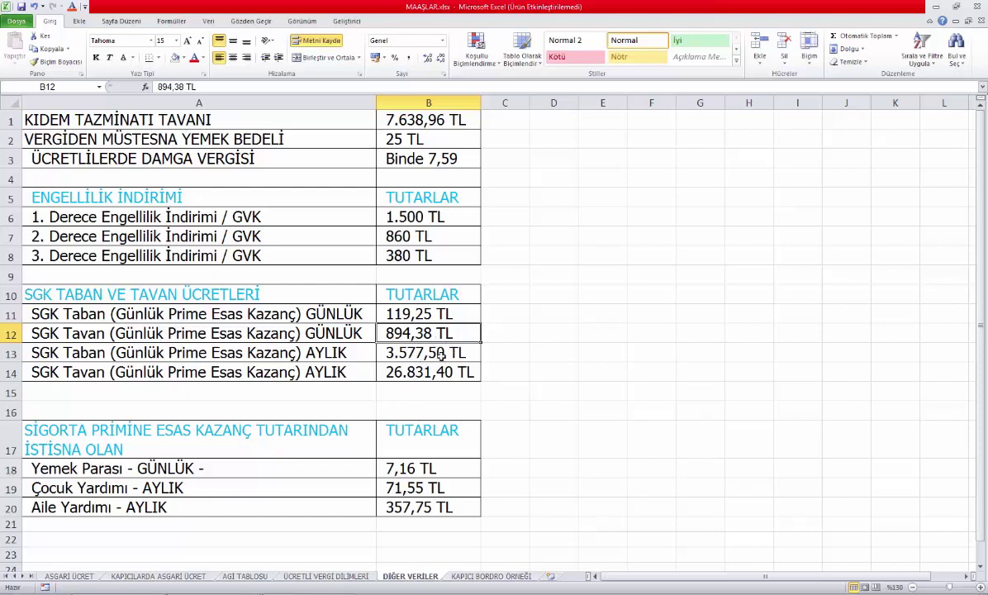
{"action": "left_click", "coordinate": [414, 352]}
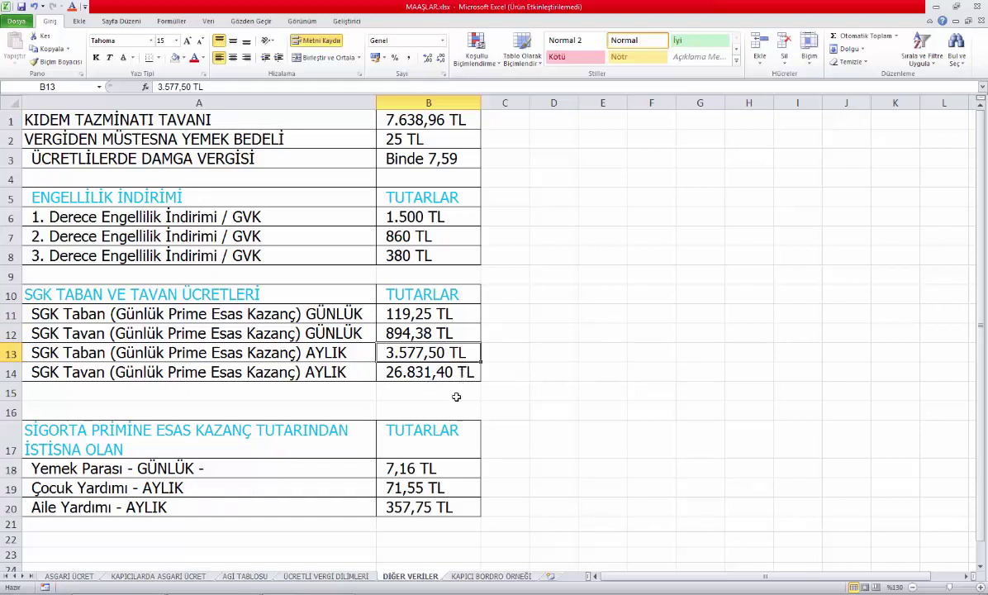
{"action": "left_click", "coordinate": [399, 373]}
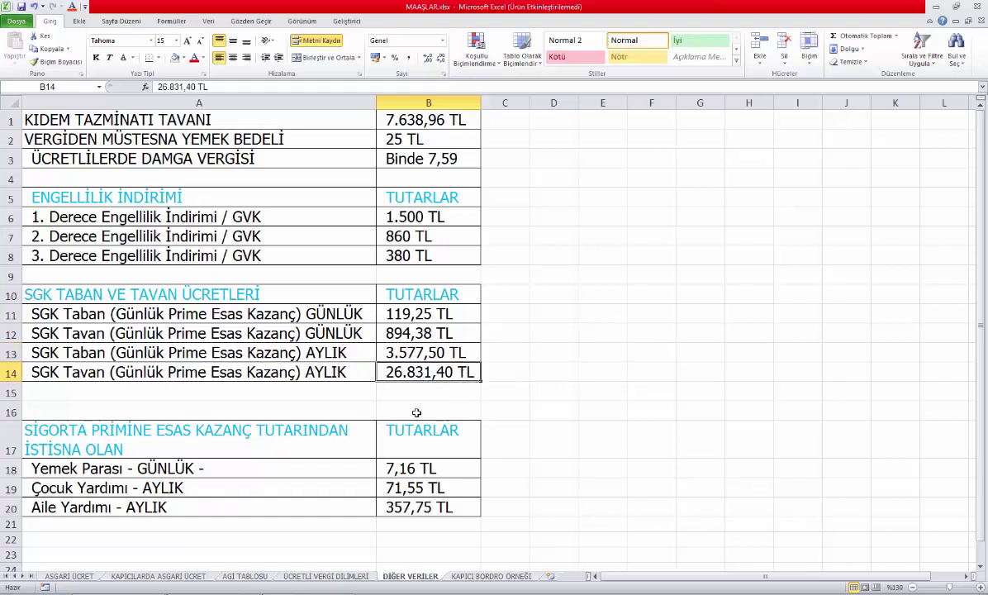
{"action": "left_click", "coordinate": [104, 371]}
{"action": "left_click", "coordinate": [465, 373]}
{"action": "scroll", "coordinate": [490, 437], "scroll_direction": "down", "scroll_amount": 2}
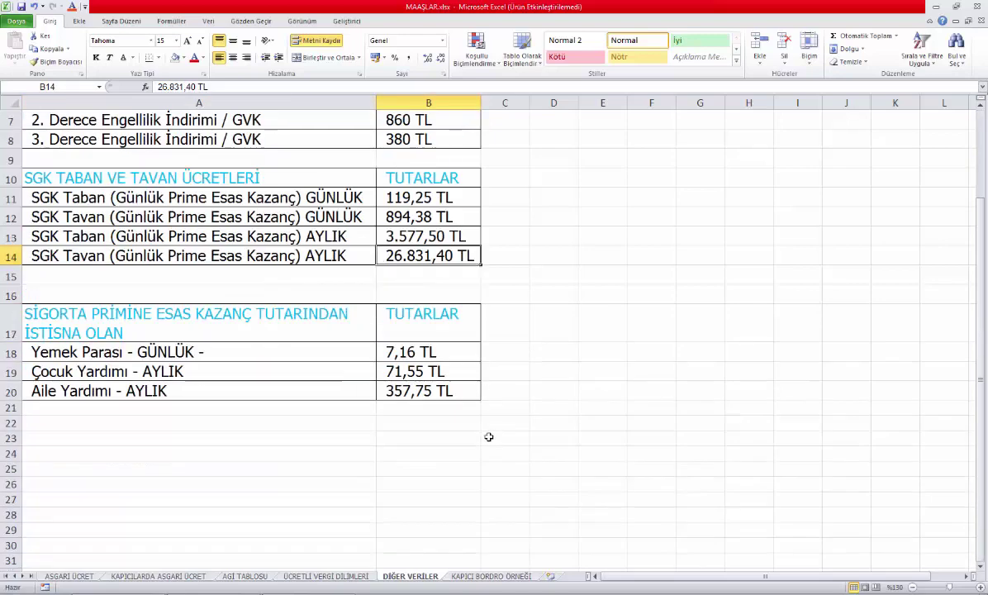
{"action": "scroll", "coordinate": [472, 443], "scroll_direction": "up", "scroll_amount": 2}
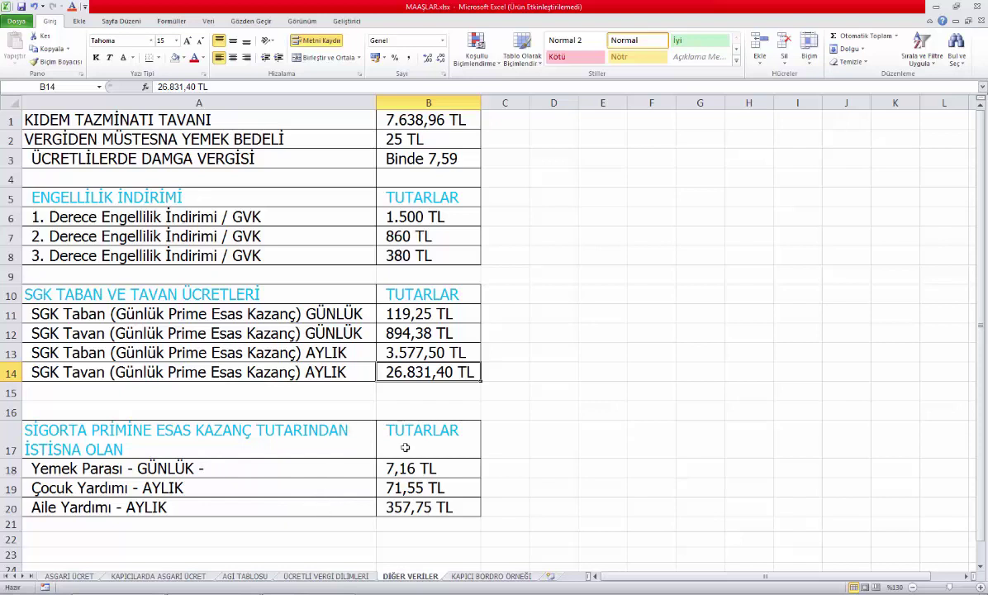
Check the daily meal, monthly child and monthly family allowance amounts exempt from the social security premium base
{"action": "left_click", "coordinate": [432, 469]}
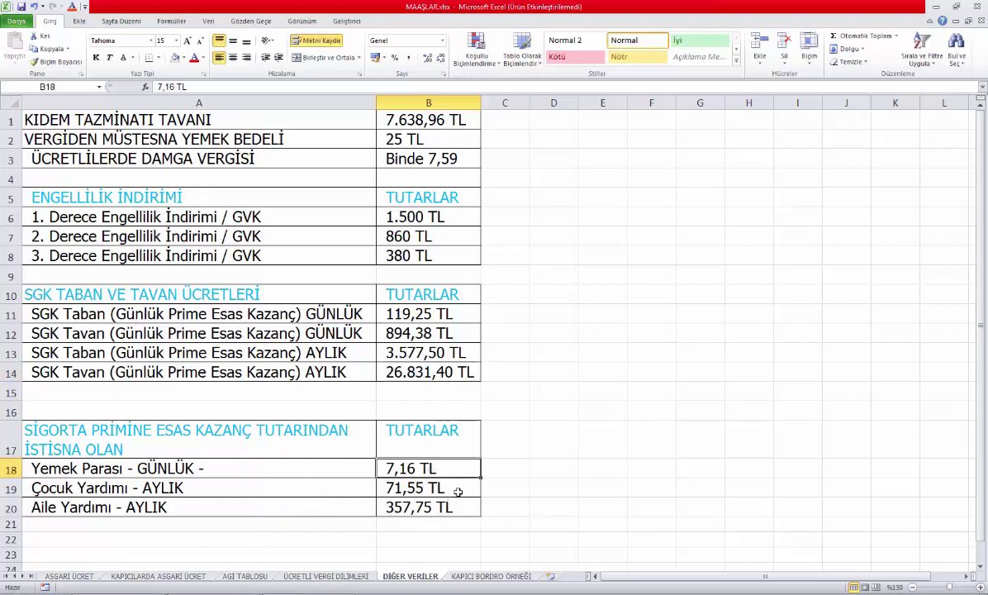
{"action": "left_click", "coordinate": [458, 491]}
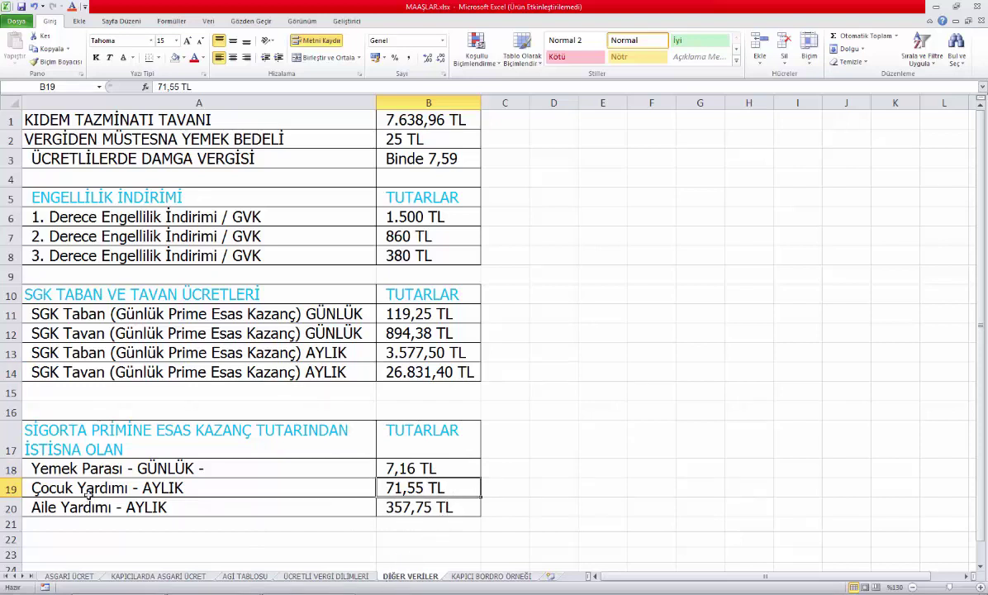
{"action": "left_click", "coordinate": [450, 512]}
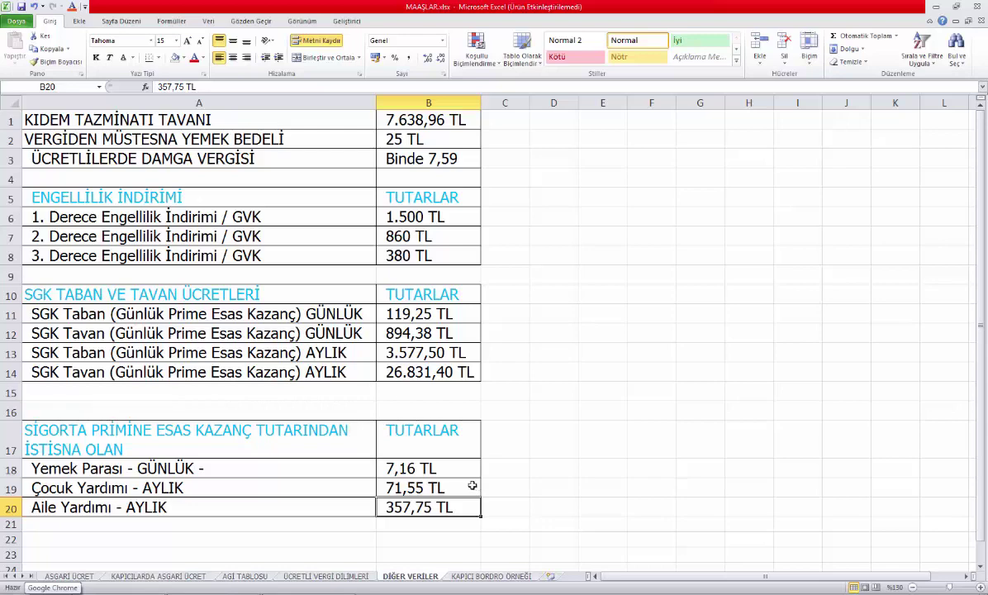
Open the KAPICI BORDRO ÖRNEĞİ sheet and examine the doorman payroll form's employee rows and payroll period
{"action": "left_click", "coordinate": [477, 578]}
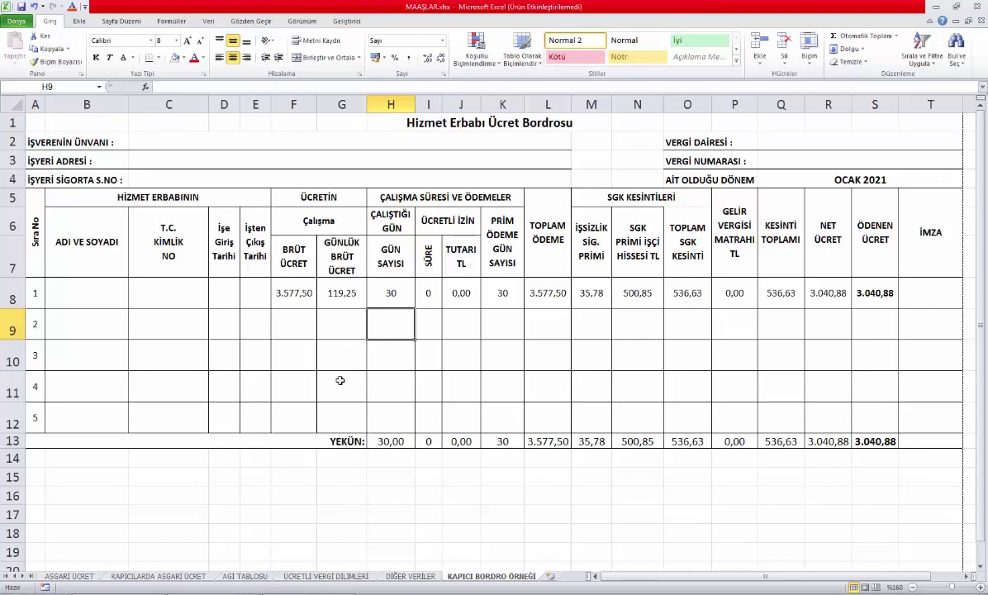
{"action": "left_click", "coordinate": [81, 321]}
{"action": "left_click", "coordinate": [279, 330]}
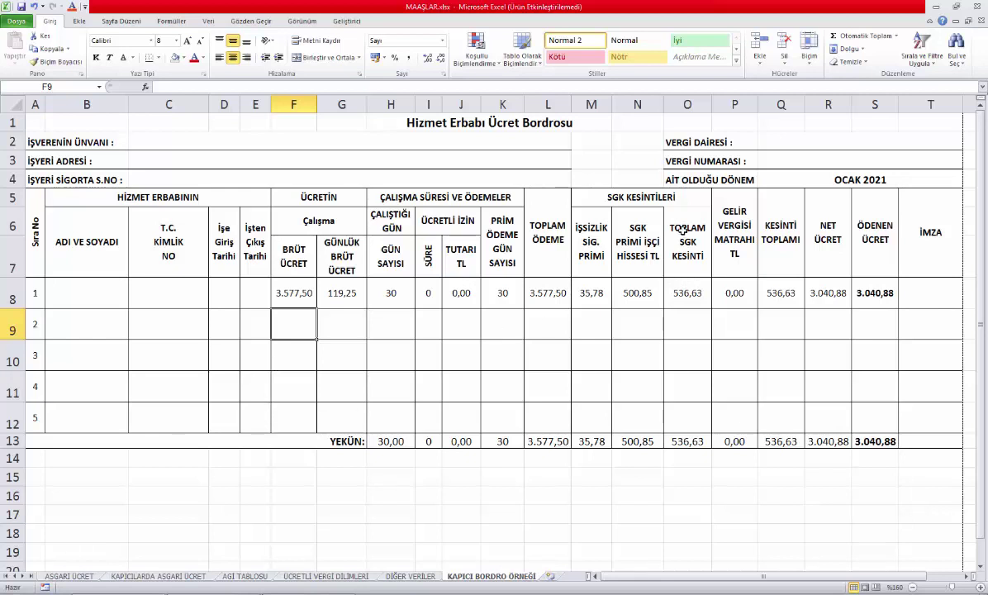
{"action": "left_click", "coordinate": [773, 172]}
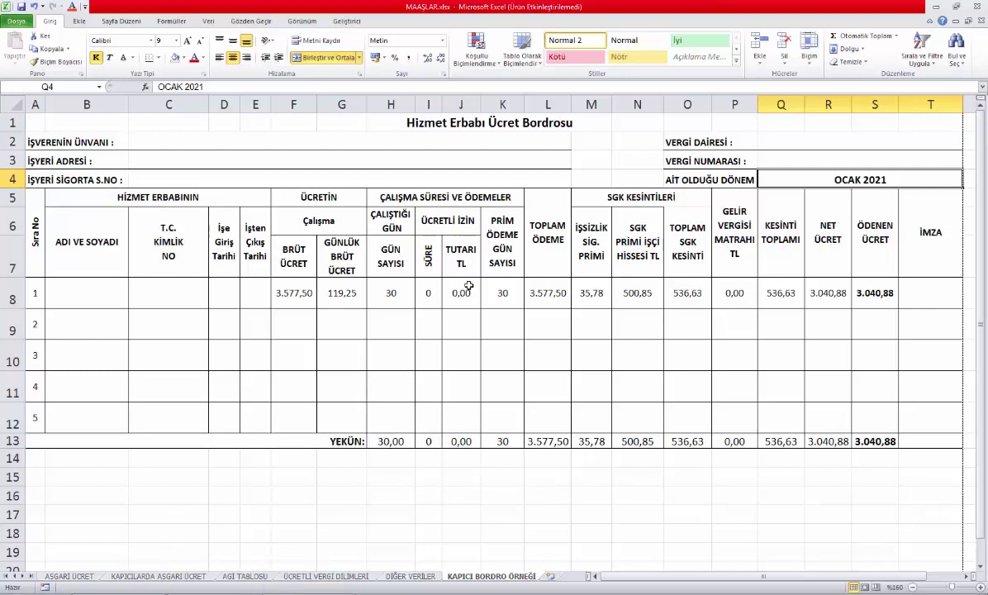
Check the first employee's gross and daily gross wage cells, and set the number of days worked to 15
{"action": "left_click", "coordinate": [296, 281]}
{"action": "key", "text": "Right"}
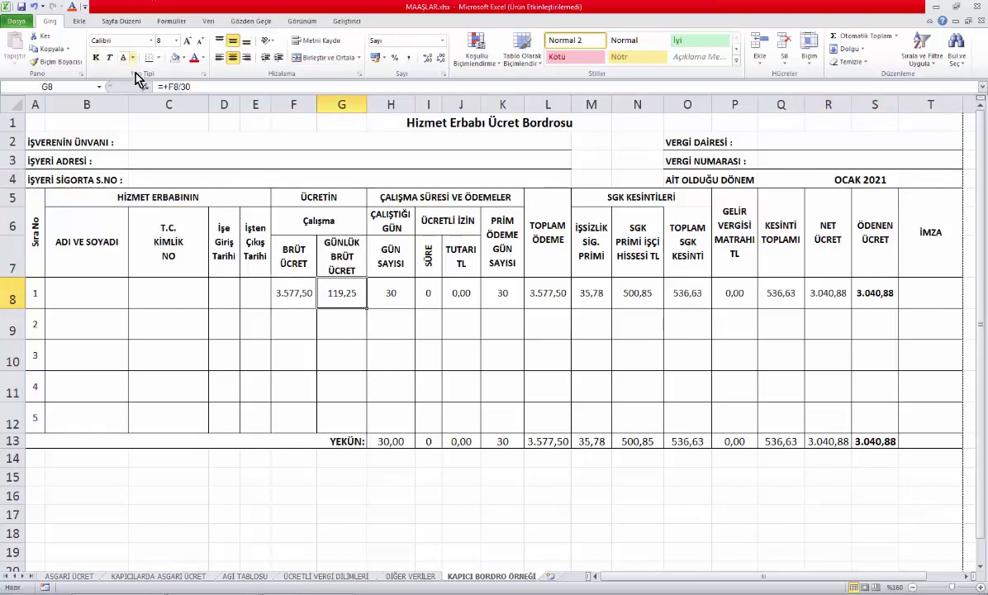
{"action": "left_click", "coordinate": [386, 295]}
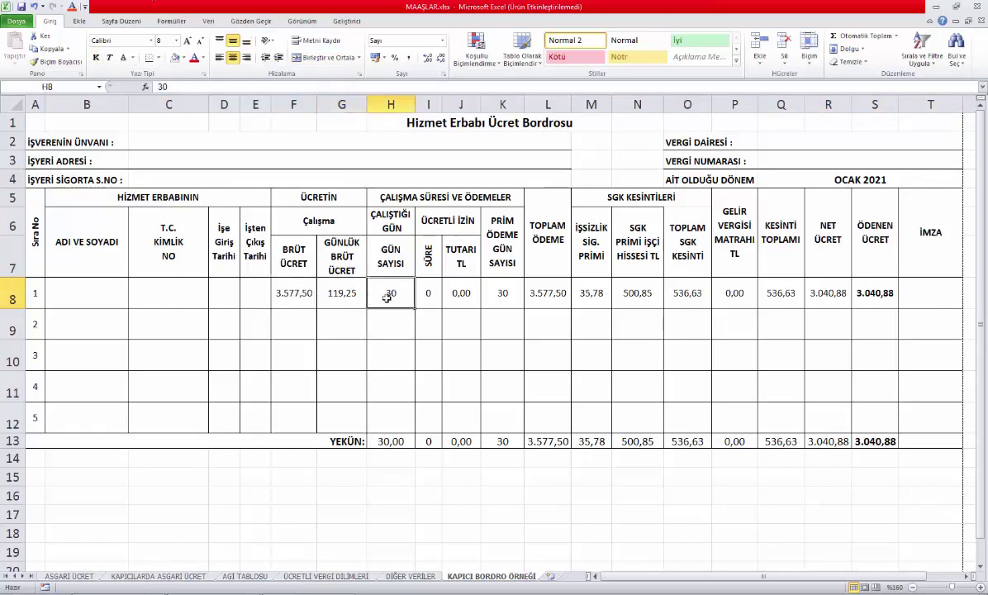
{"action": "left_click", "coordinate": [452, 295]}
{"action": "left_click", "coordinate": [382, 293]}
{"action": "type", "text": "15"}
{"action": "key", "text": "Return"}
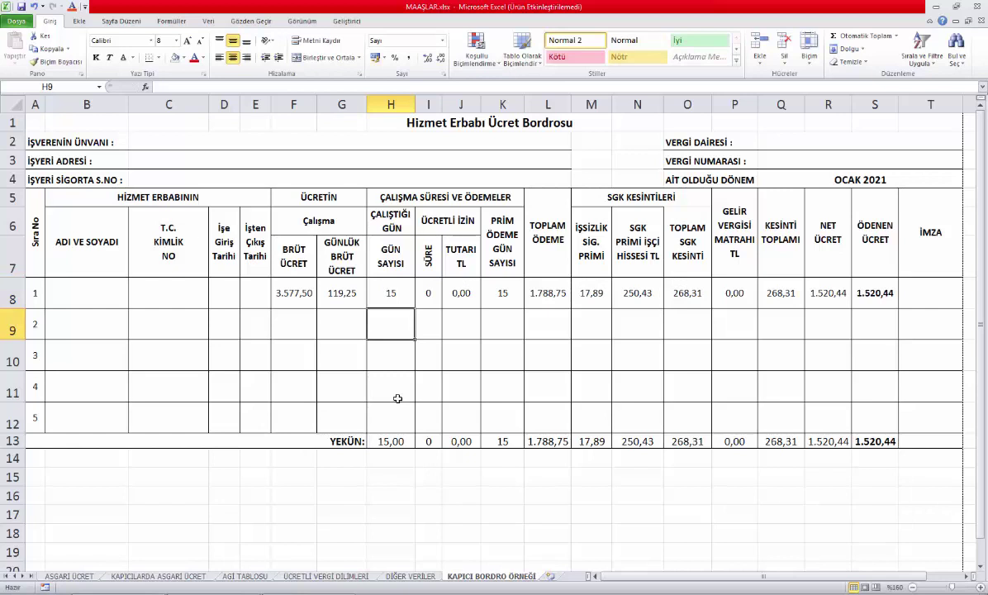
Examine the first employee's days worked, paid leave, TOPLAM ÖDEME formula and gross wage cells
{"action": "left_click", "coordinate": [409, 296]}
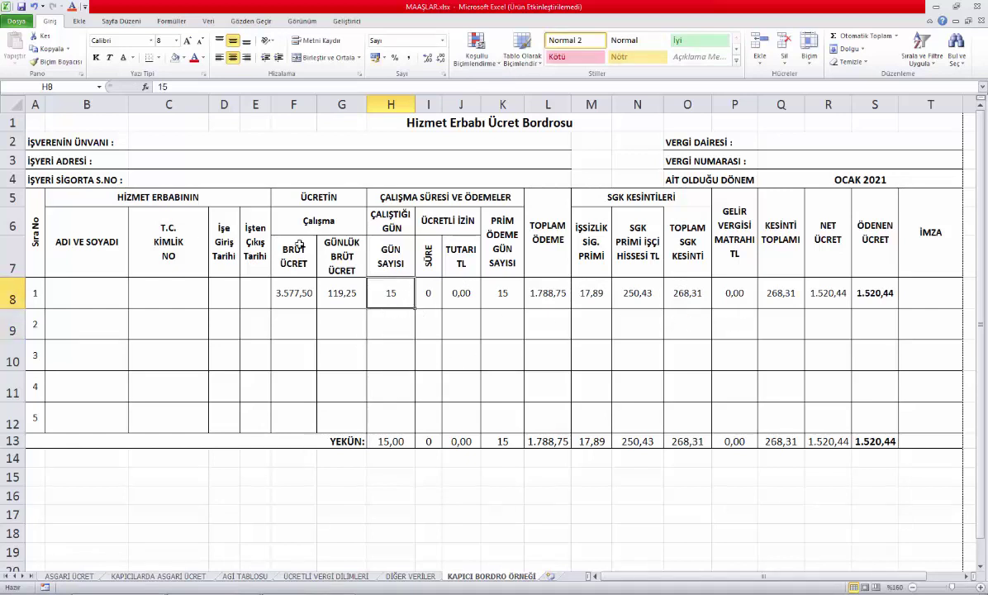
{"action": "key", "text": "Right"}
{"action": "key", "text": "Right"}
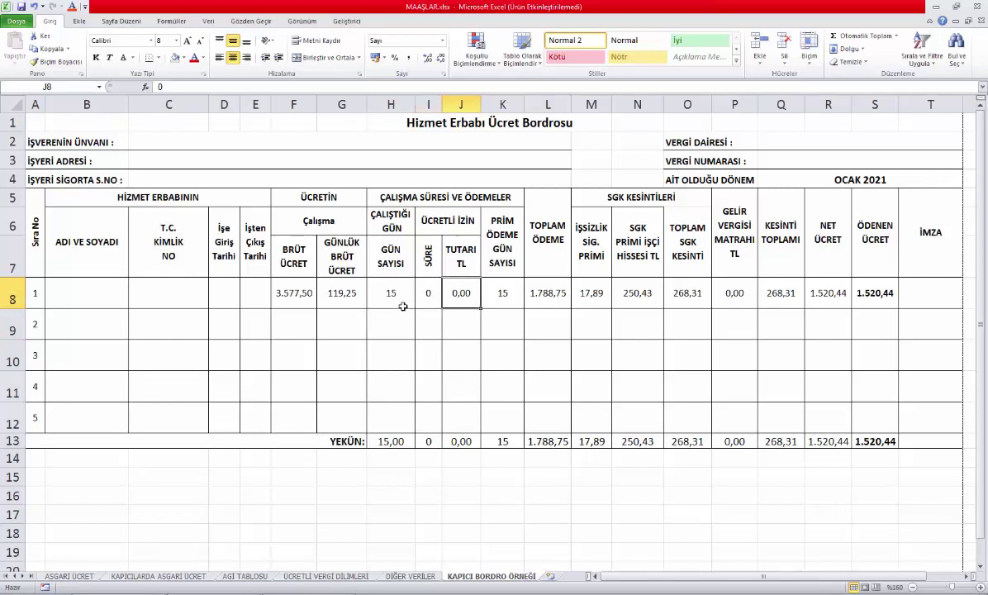
{"action": "left_click", "coordinate": [403, 305]}
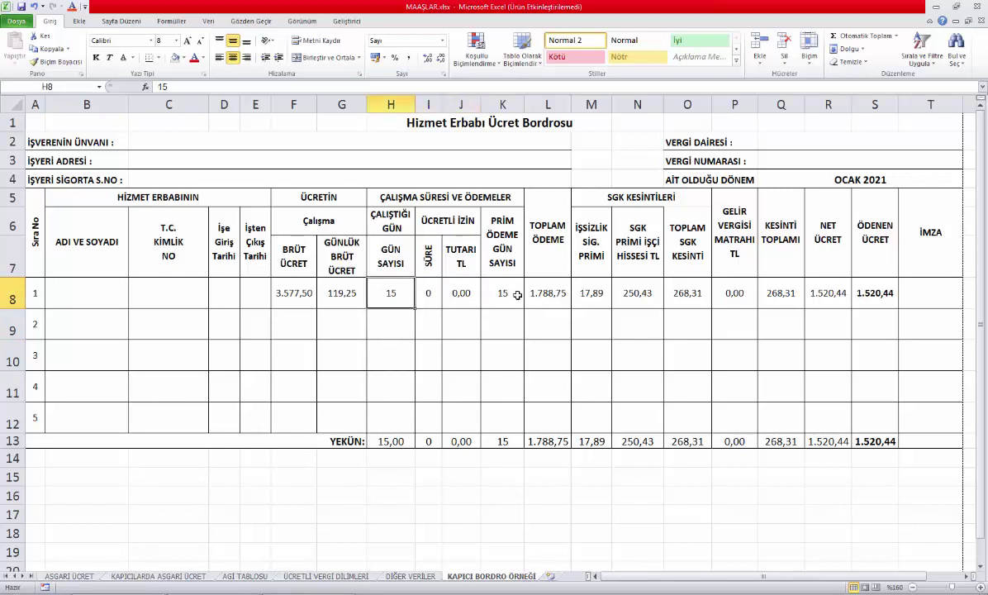
{"action": "left_click", "coordinate": [486, 279]}
{"action": "left_click", "coordinate": [547, 294]}
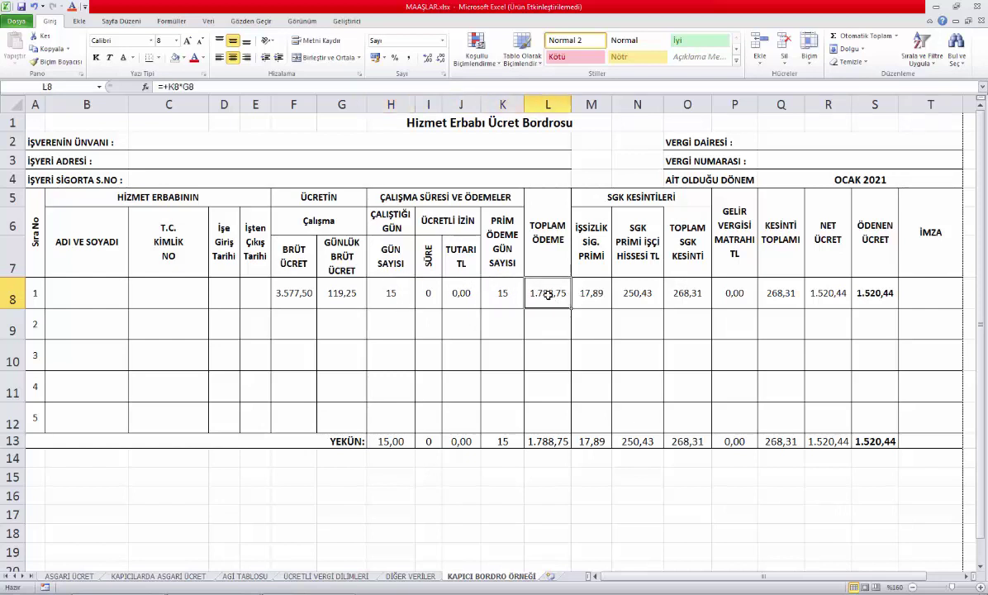
{"action": "left_click", "coordinate": [275, 299]}
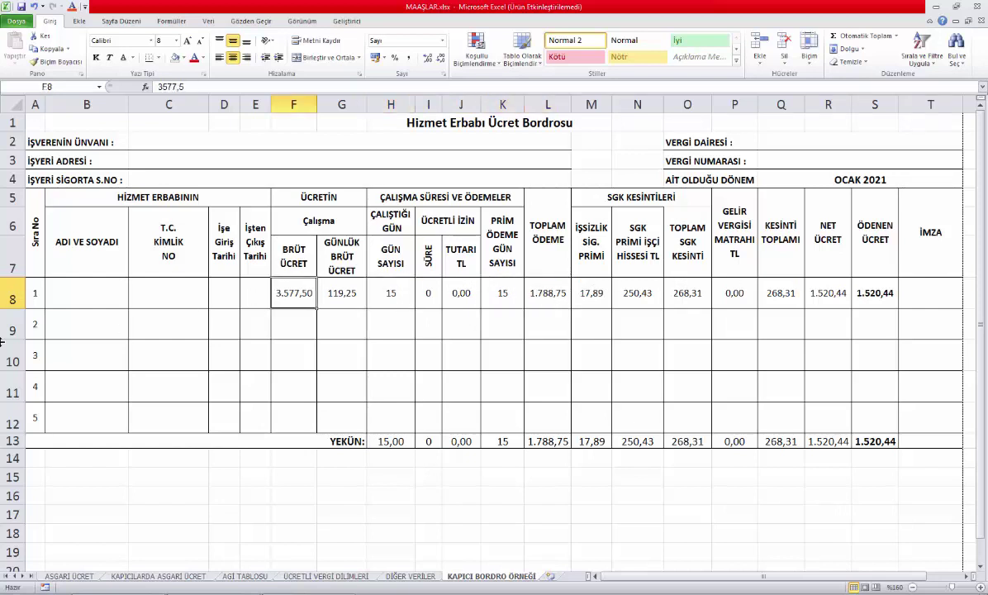
Review the payroll form's title, employer details, tax office and tax number fields, and the payroll period
{"action": "left_click", "coordinate": [425, 118]}
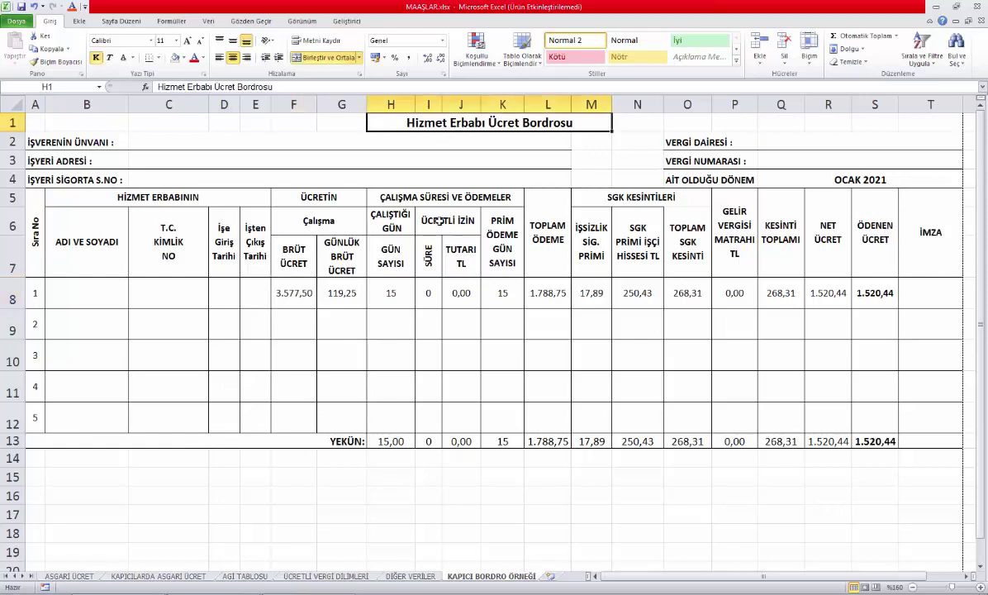
{"action": "left_click", "coordinate": [177, 173]}
{"action": "left_click_drag", "start_coordinate": [293, 143], "coordinate": [99, 187]}
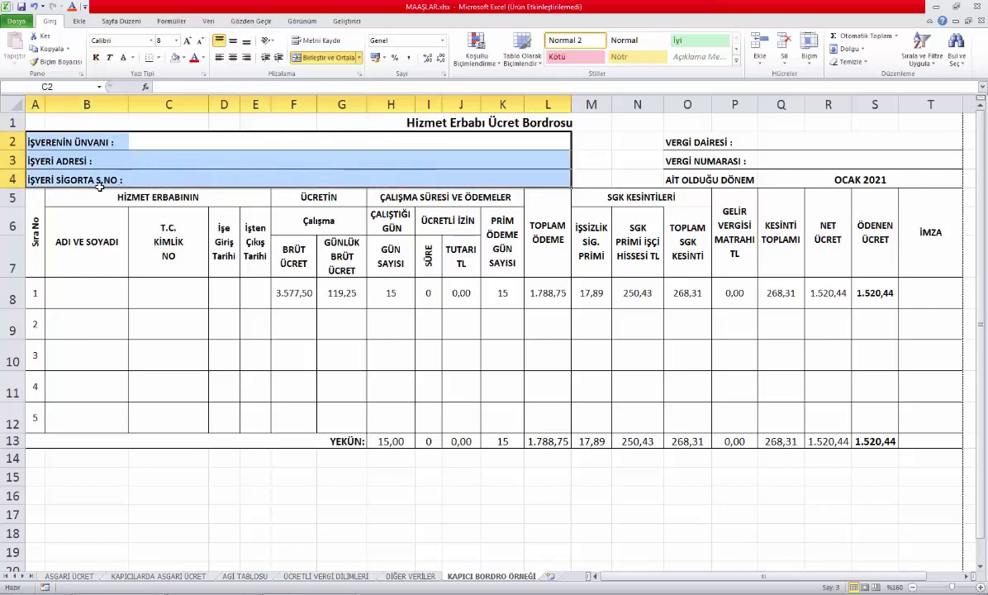
{"action": "left_click", "coordinate": [224, 142]}
{"action": "left_click_drag", "start_coordinate": [781, 137], "coordinate": [801, 160]}
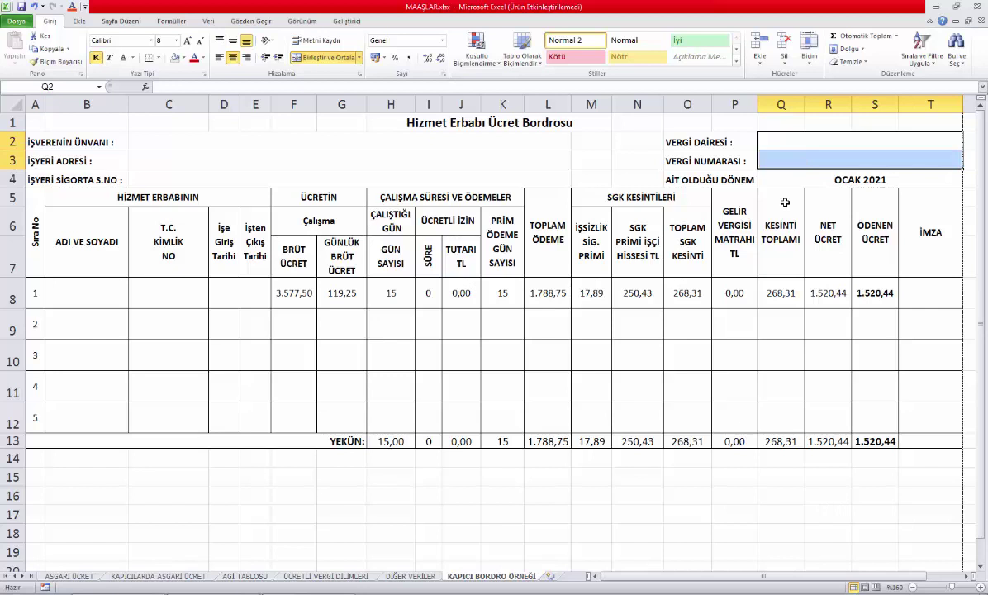
{"action": "left_click", "coordinate": [800, 182]}
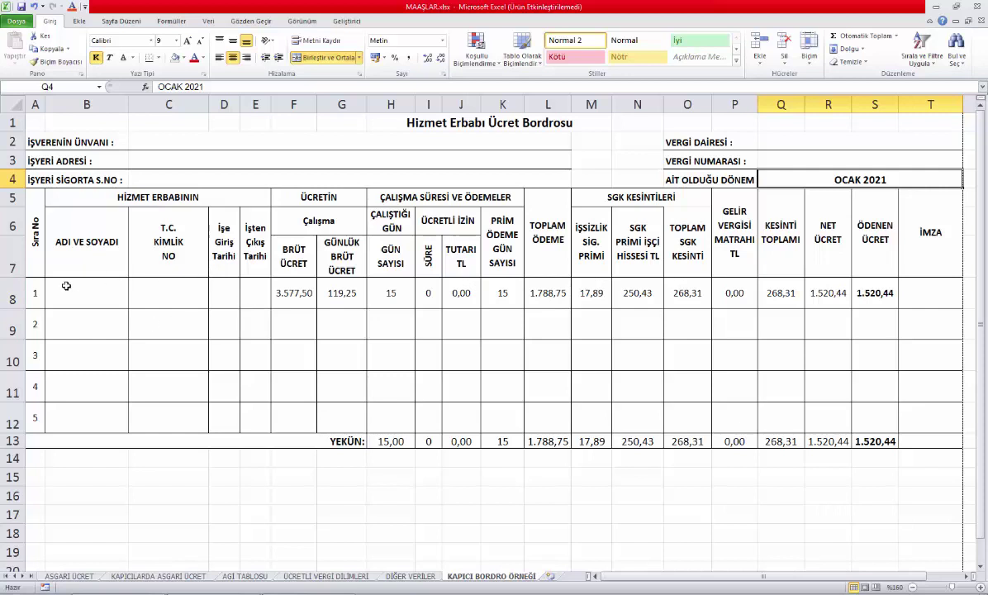
Look over the five employee rows of the payroll form and preview the sheet's printout
{"action": "left_click_drag", "start_coordinate": [38, 295], "coordinate": [953, 414]}
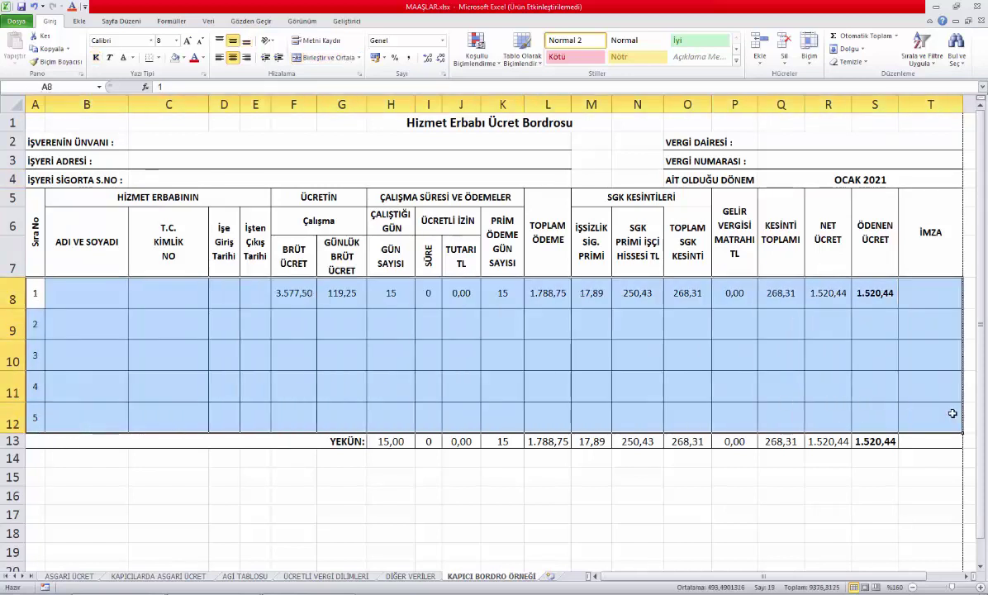
{"action": "left_click", "coordinate": [297, 357]}
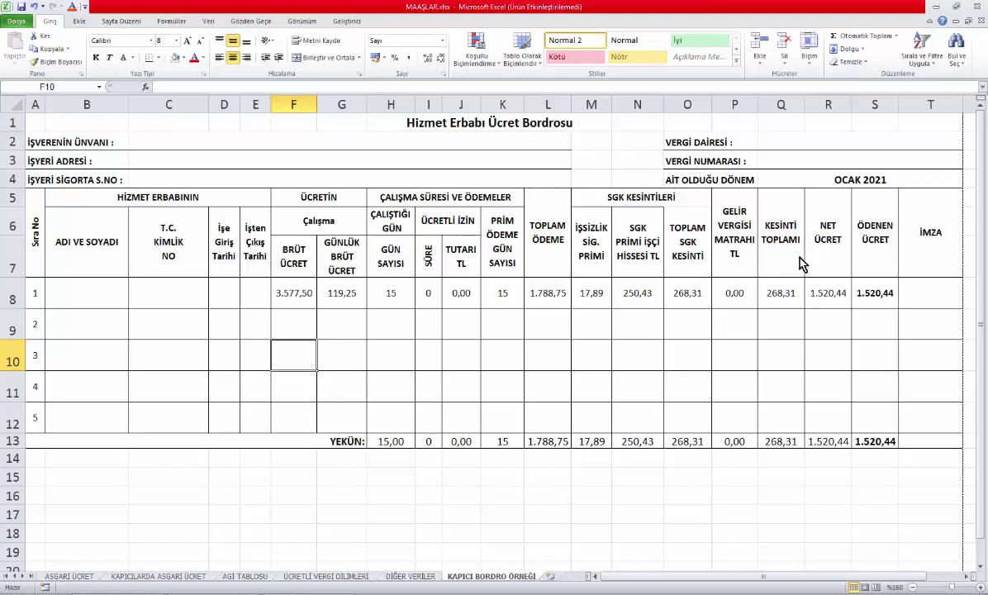
{"action": "key", "text": "ctrl+p"}
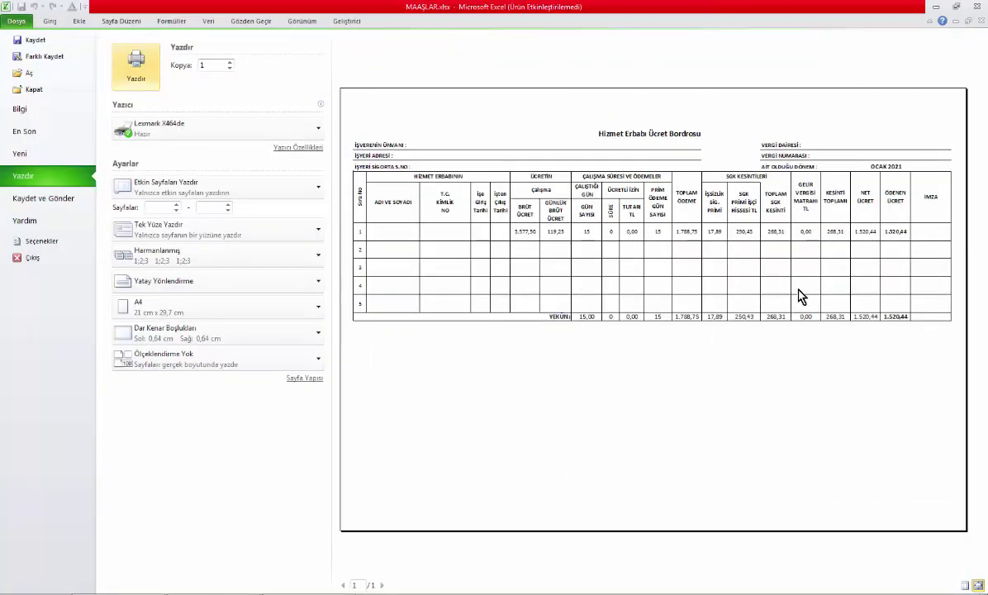
{"action": "key", "text": "Escape"}
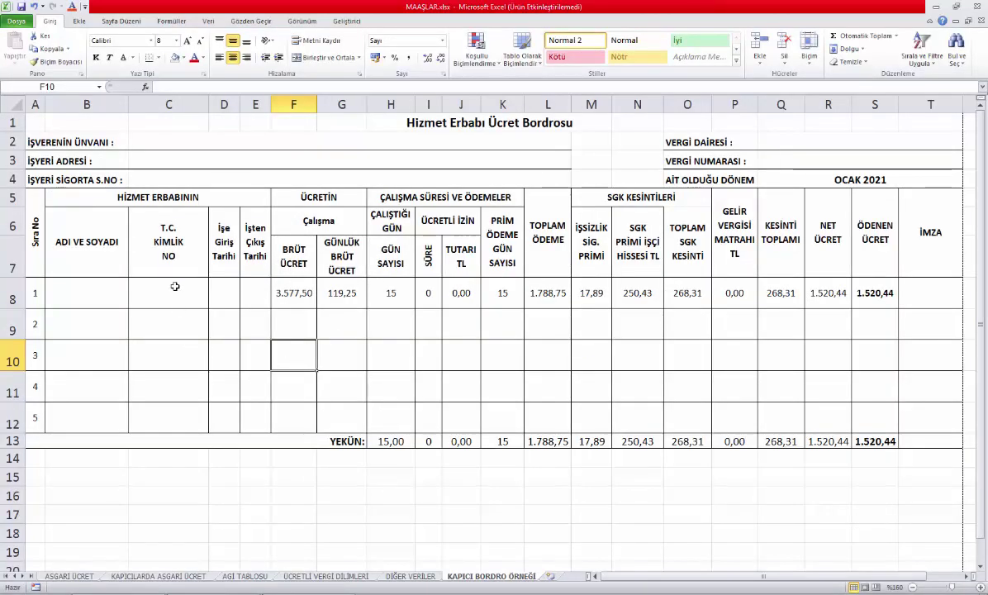
Review the first employee's name, identity number, entry and exit date, gross wage and daily gross wage cells
{"action": "left_click", "coordinate": [78, 287]}
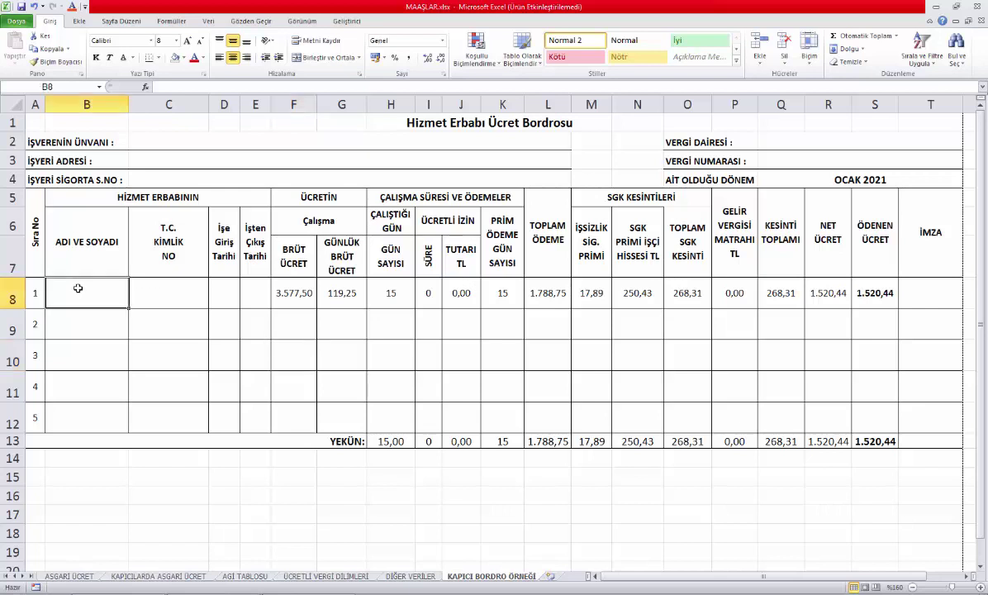
{"action": "left_click", "coordinate": [159, 285]}
{"action": "left_click", "coordinate": [224, 292]}
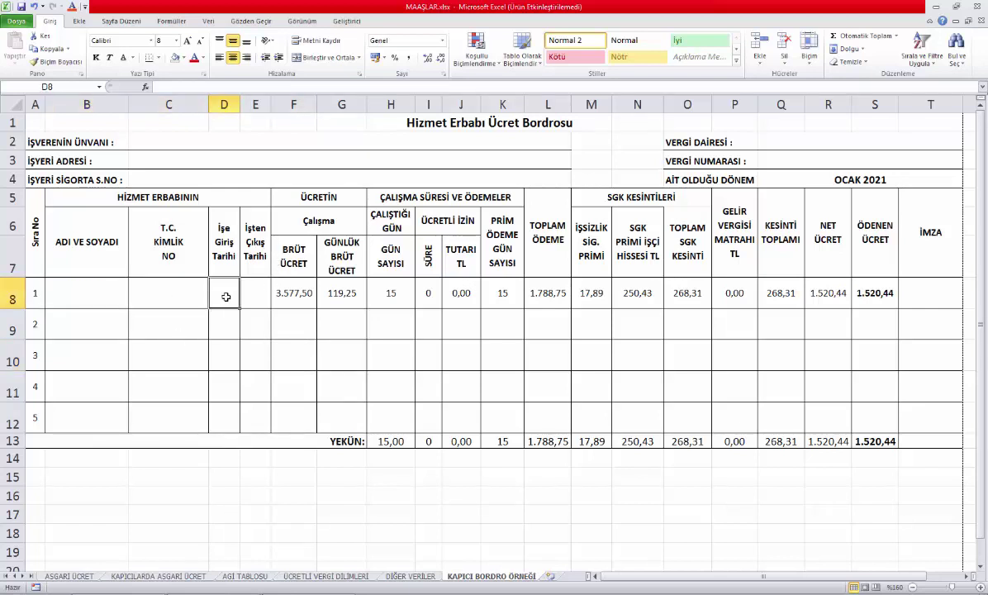
{"action": "left_click", "coordinate": [260, 306]}
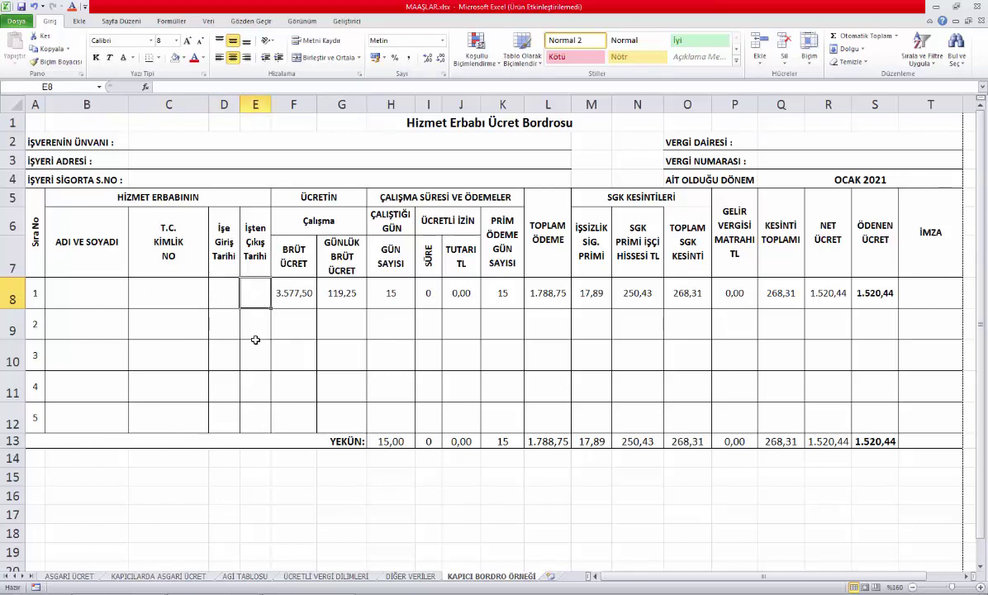
{"action": "left_click_drag", "start_coordinate": [219, 291], "coordinate": [250, 297]}
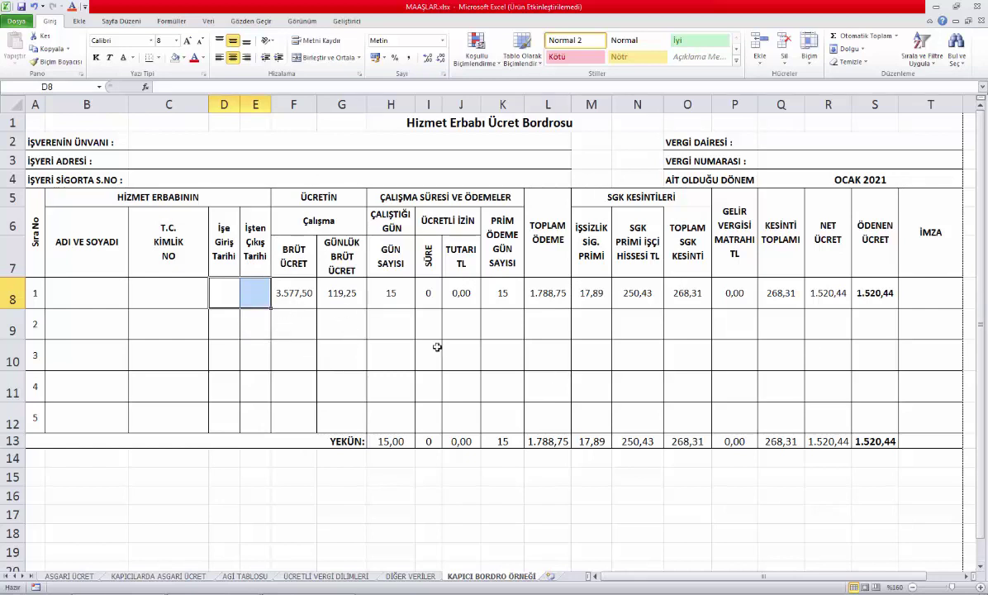
{"action": "left_click_drag", "start_coordinate": [292, 235], "coordinate": [343, 285]}
{"action": "left_click", "coordinate": [281, 290]}
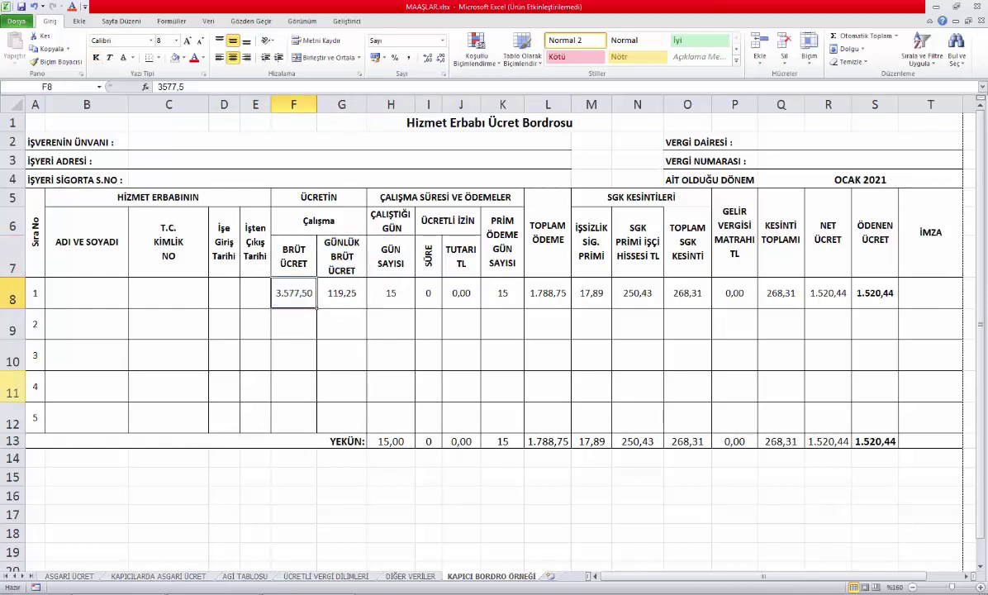
{"action": "left_click", "coordinate": [335, 292]}
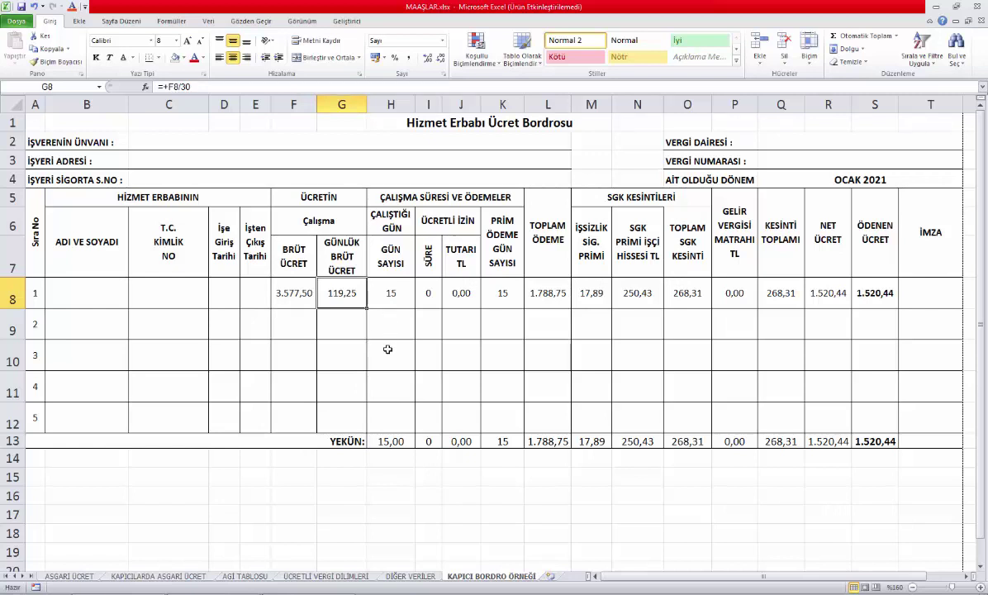
Set the first employee's number of days worked to 30
{"action": "left_click", "coordinate": [397, 304]}
{"action": "type", "text": "30"}
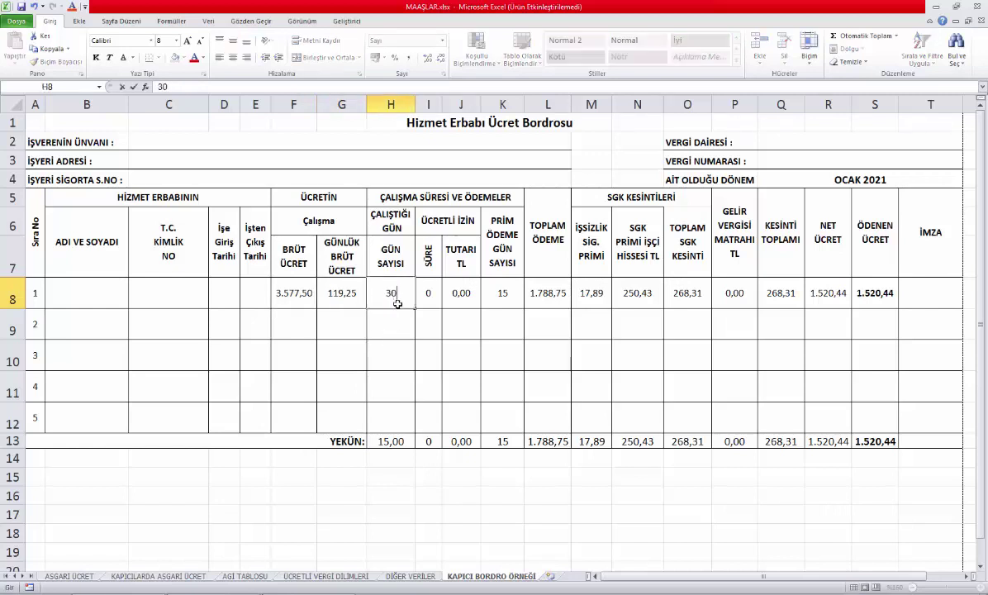
{"action": "key", "text": "Return"}
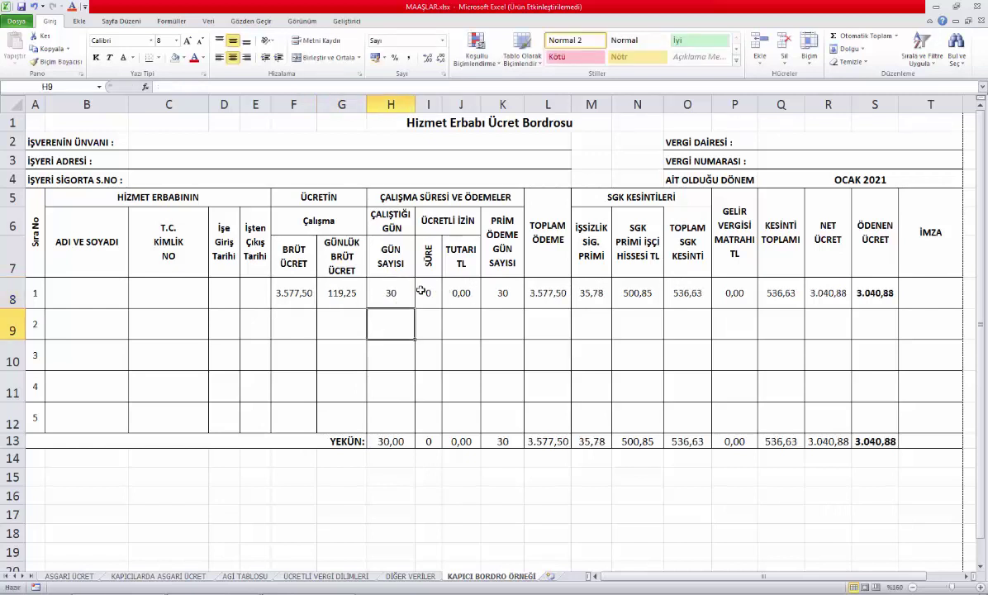
Set the first employee's days worked to 15 and the paid leave duration to 5
{"action": "left_click", "coordinate": [403, 298]}
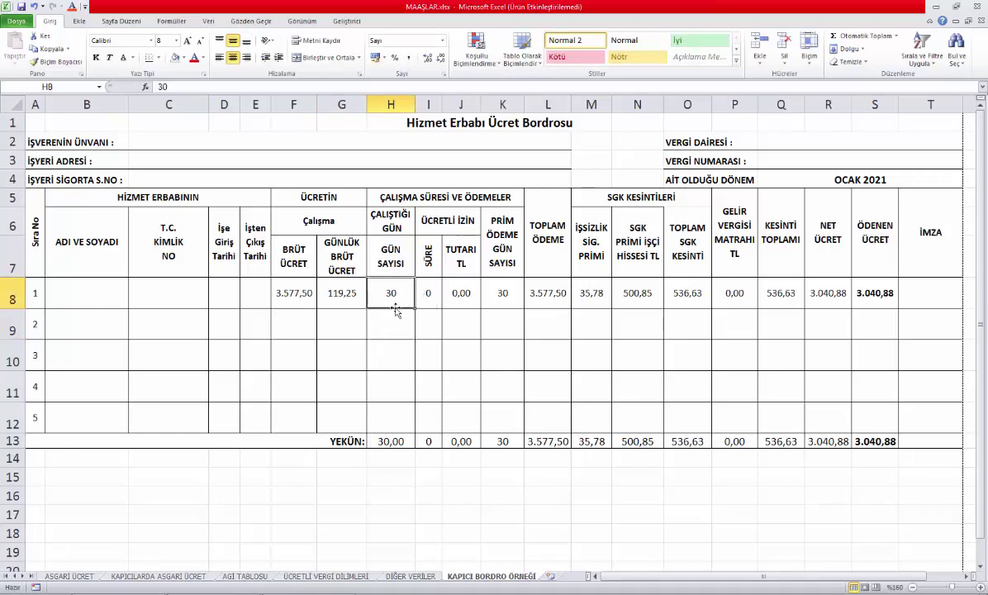
{"action": "left_click_drag", "start_coordinate": [423, 217], "coordinate": [461, 304]}
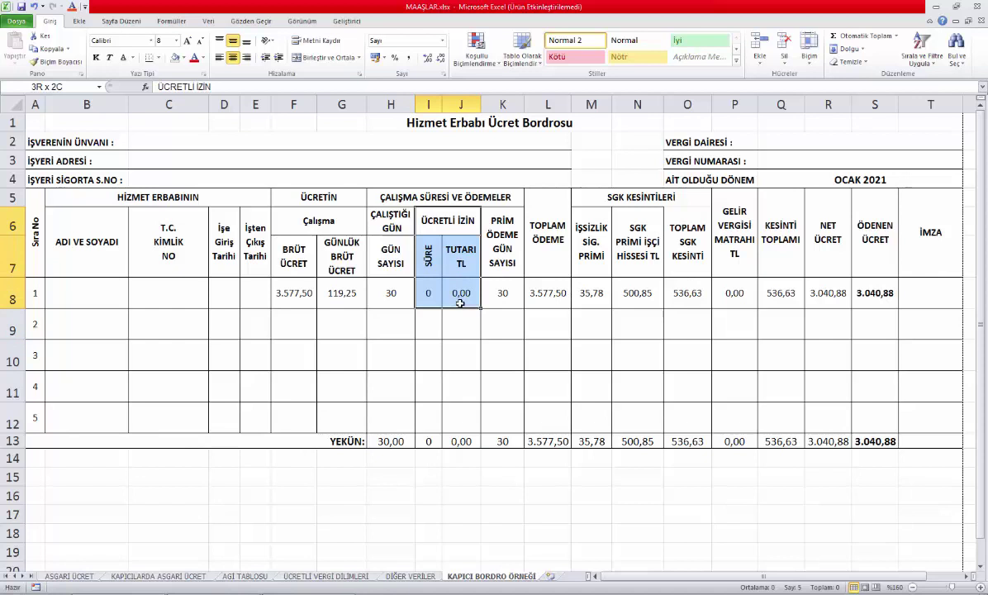
{"action": "left_click", "coordinate": [387, 299]}
{"action": "type", "text": "15"}
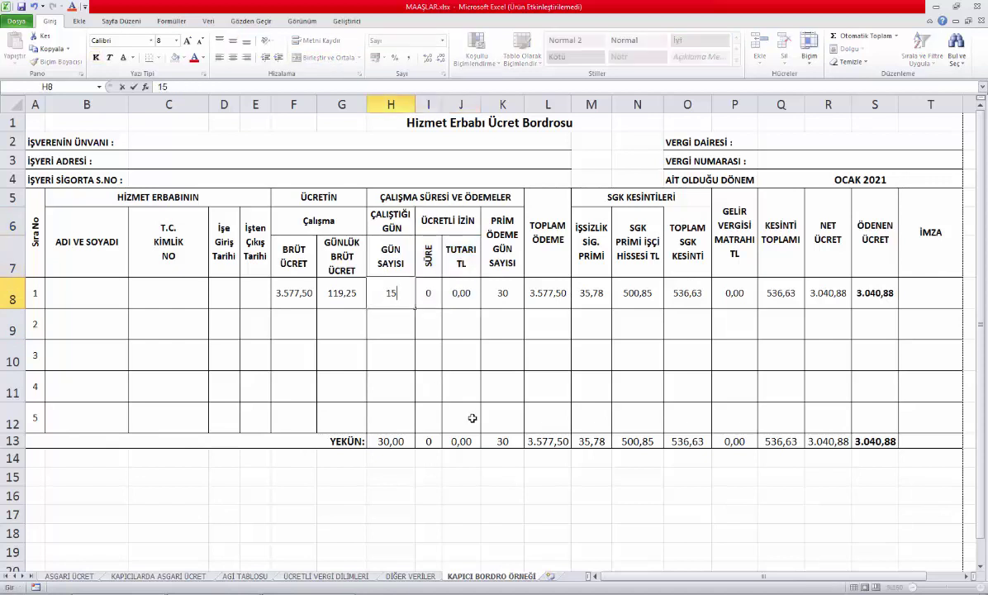
{"action": "key", "text": "Tab"}
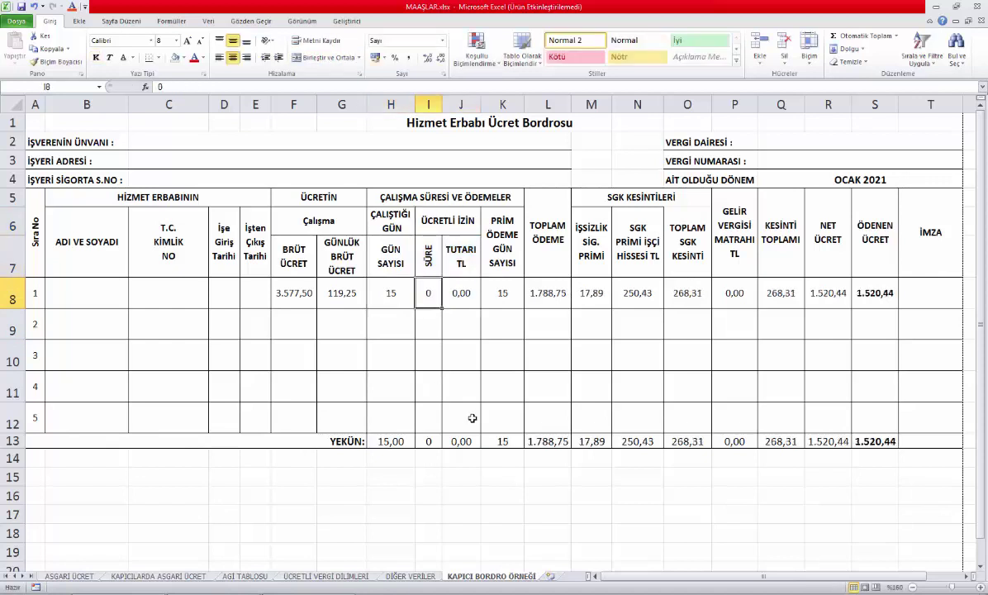
{"action": "type", "text": "5"}
{"action": "key", "text": "Return"}
{"action": "key", "text": "Right"}
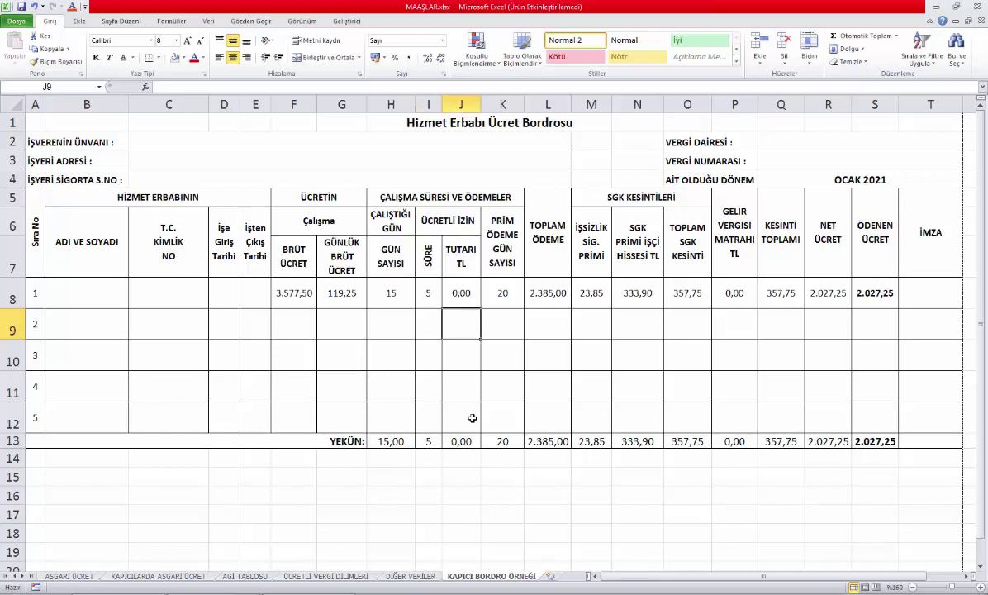
Calculate the first employee's paid leave amount in J8 by multiplying leave duration I8 by daily gross wage G8
{"action": "key", "text": "Up"}
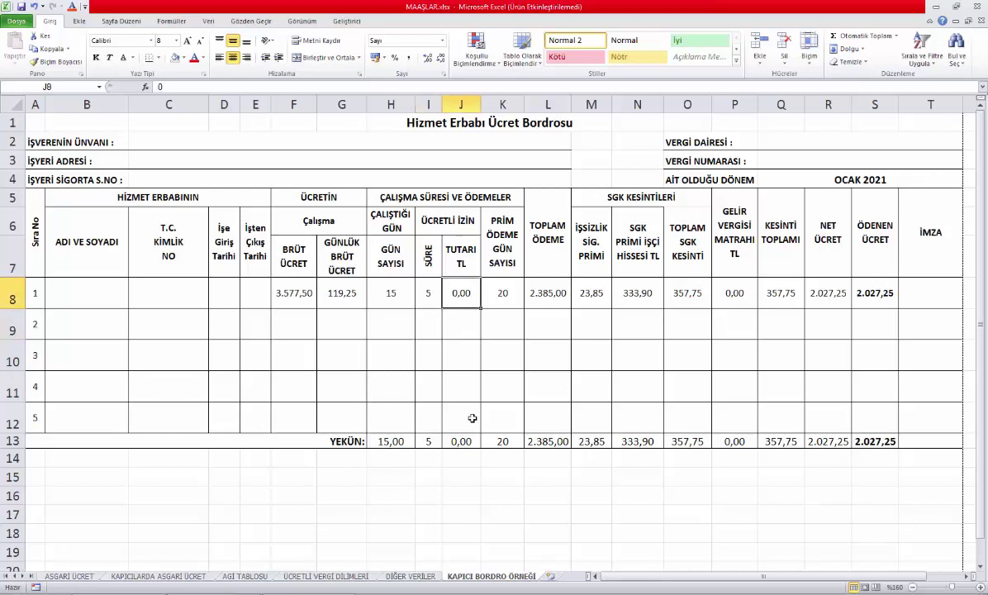
{"action": "type", "text": "+I8*"}
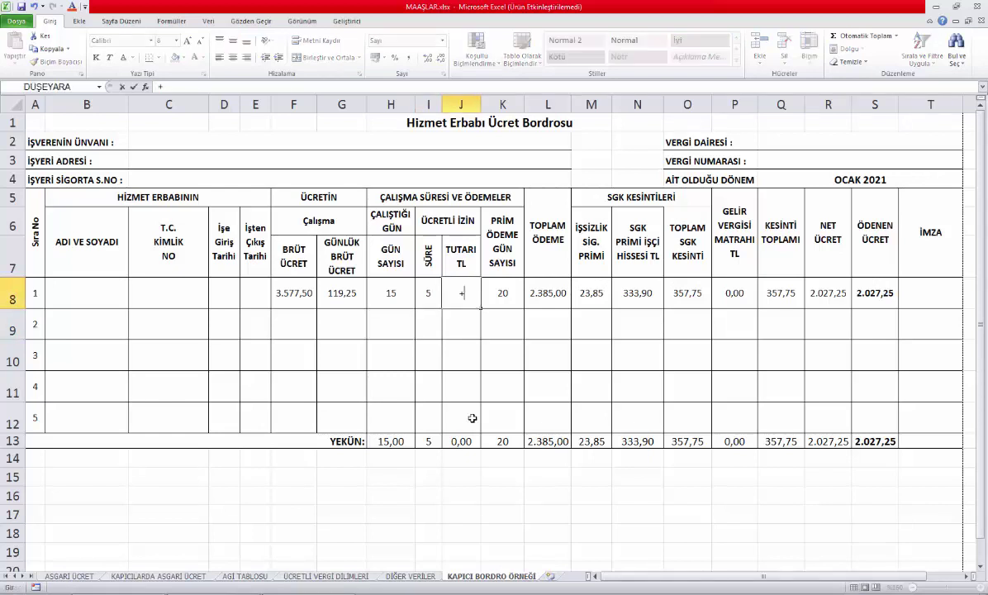
{"action": "key", "text": "Left"}
{"action": "key", "text": "Left"}
{"action": "key", "text": "Left"}
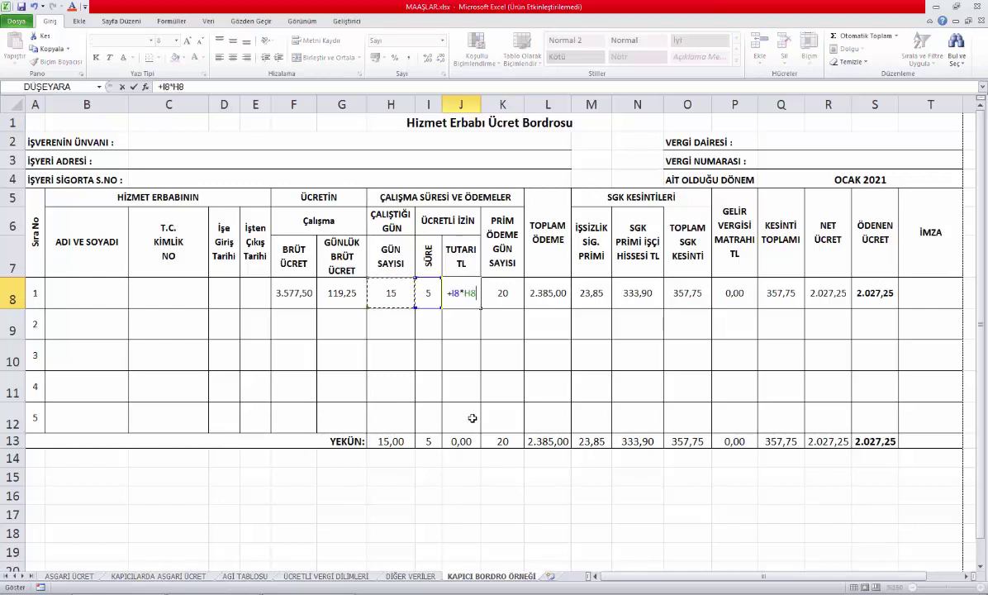
{"action": "key", "text": "Return"}
Inspect which cells the TOPLAM ÖDEME formula in L8 refers to, leaving the formula as it is
{"action": "key", "text": "Right"}
{"action": "key", "text": "Right"}
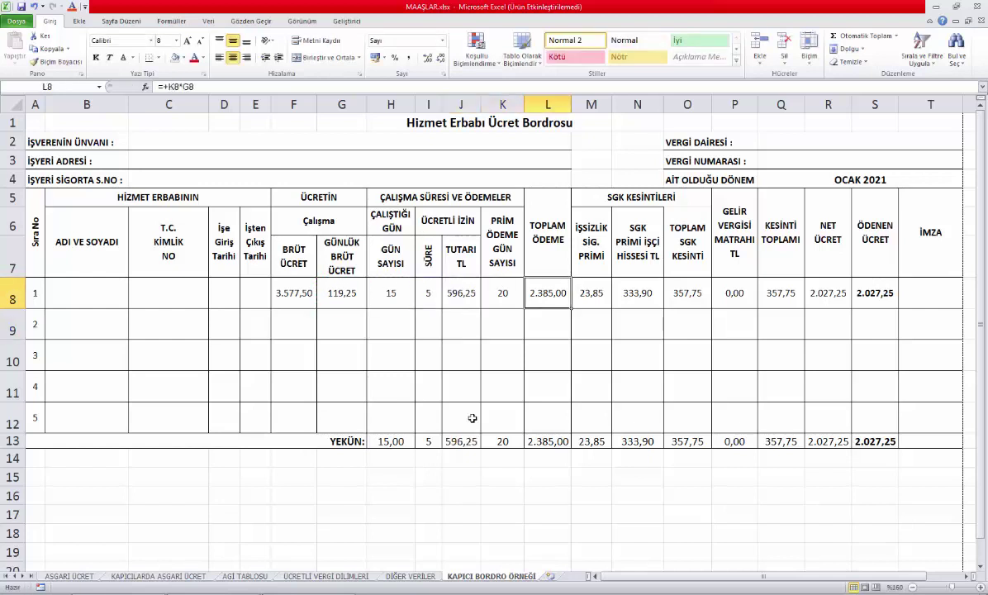
{"action": "key", "text": "F2"}
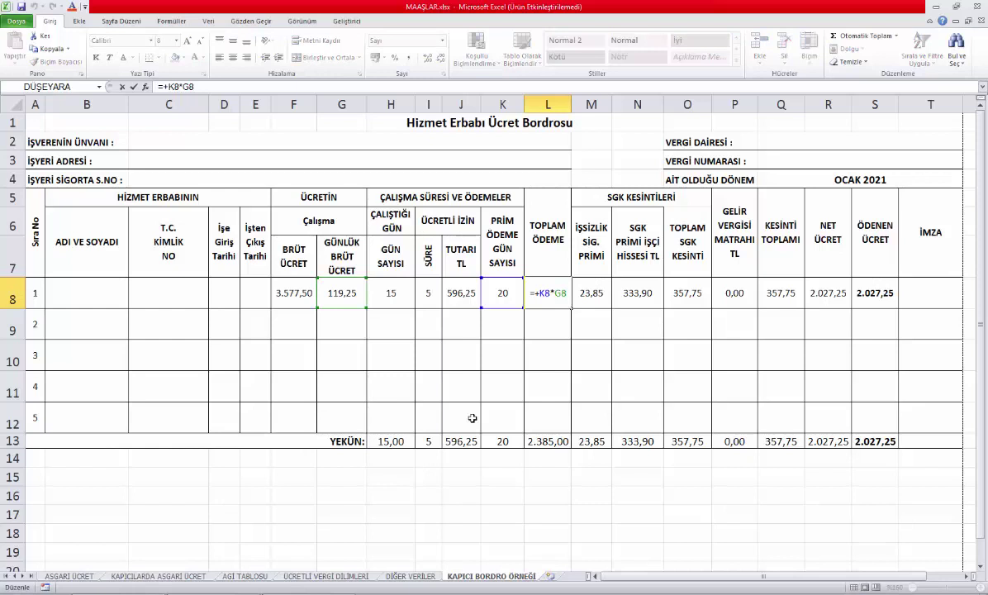
{"action": "key", "text": "Escape"}
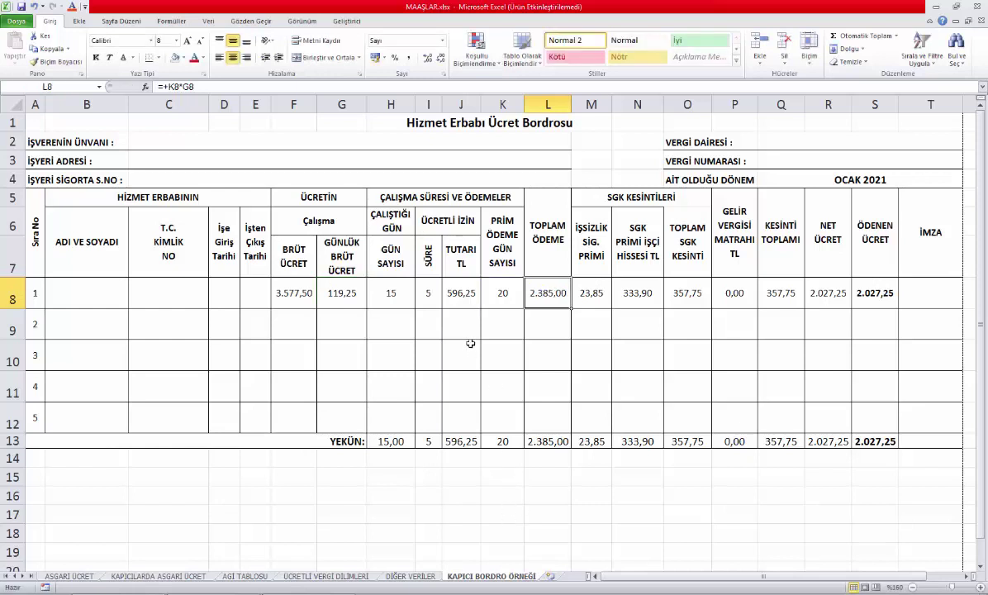
Set the first employee's paid leave duration in I8 to 0
{"action": "left_click", "coordinate": [431, 294]}
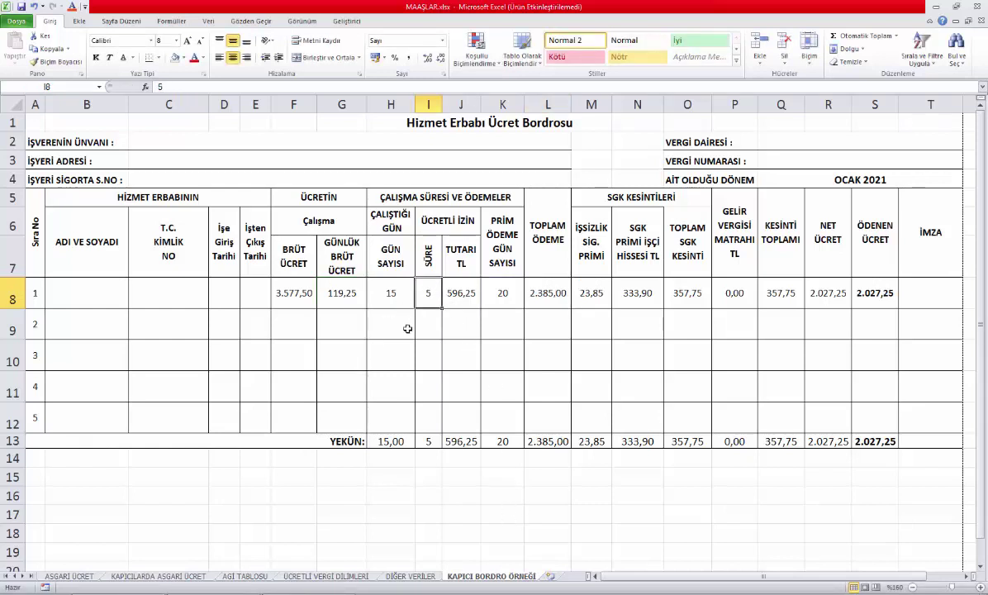
{"action": "left_click", "coordinate": [395, 294]}
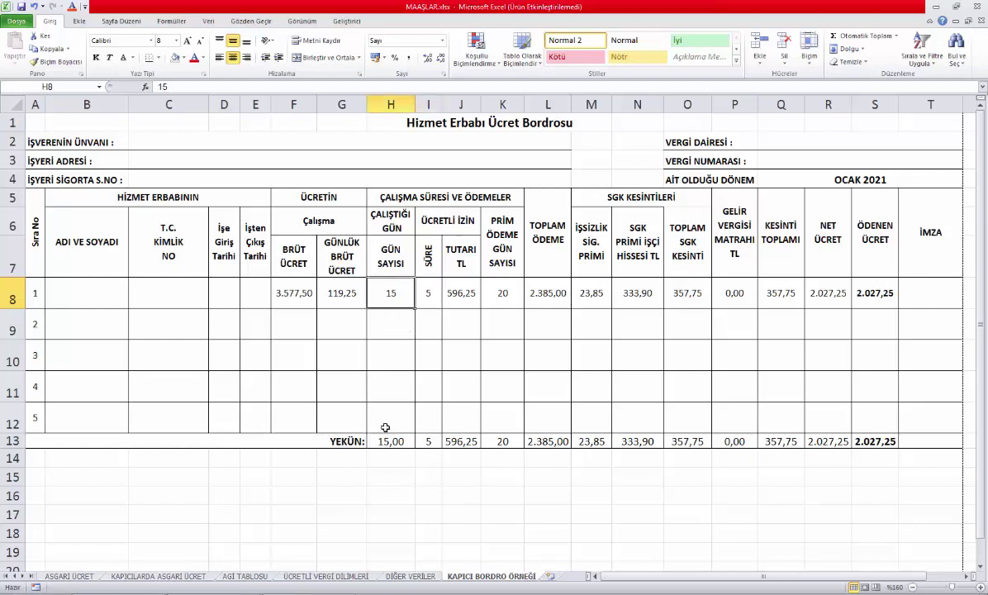
{"action": "key", "text": "Right"}
{"action": "type", "text": "0"}
{"action": "key", "text": "Return"}
{"action": "key", "text": "Up"}
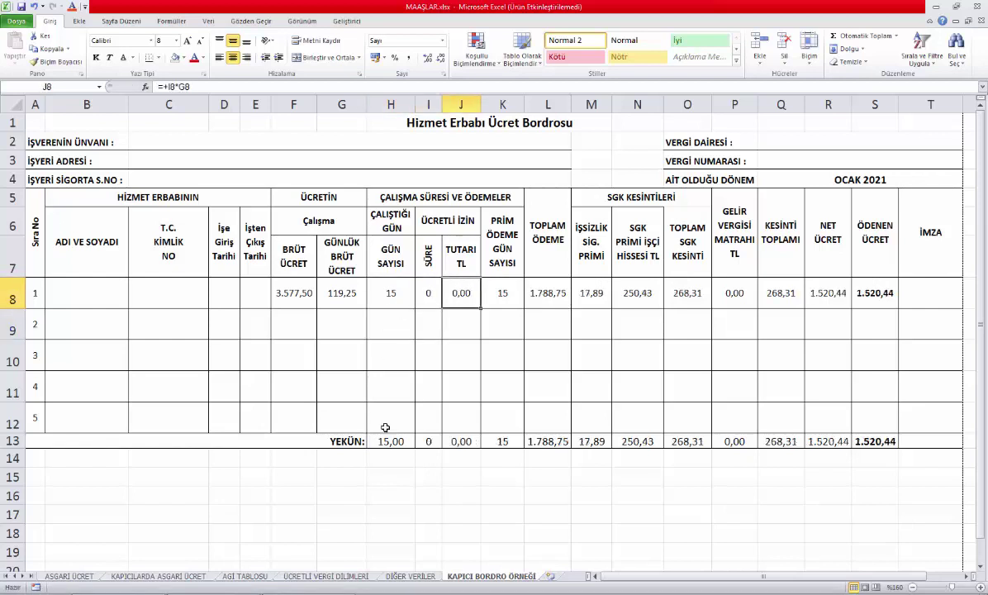
Set the first employee's number of days worked in H8 to 30
{"action": "key", "text": "Left"}
{"action": "type", "text": "0"}
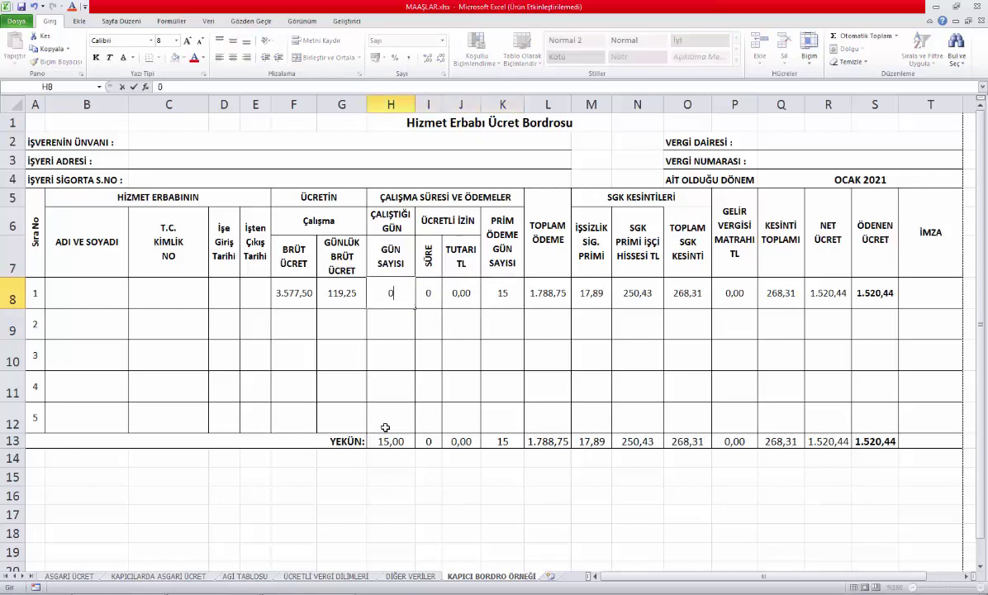
{"action": "key", "text": "BackSpace"}
{"action": "type", "text": "30"}
{"action": "key", "text": "Return"}
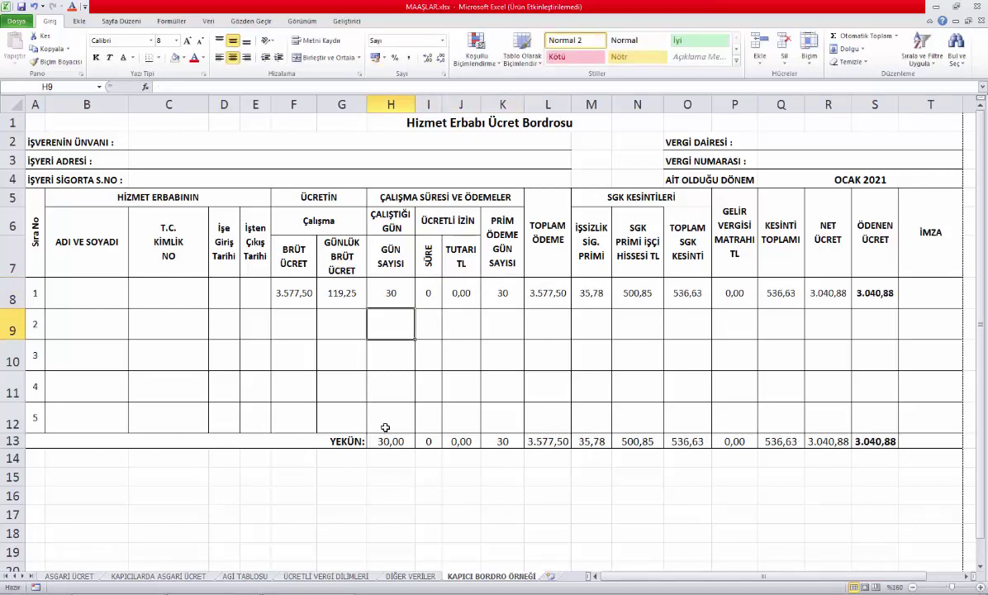
Set the first employee's number of days worked back to 15
{"action": "key", "text": "Up"}
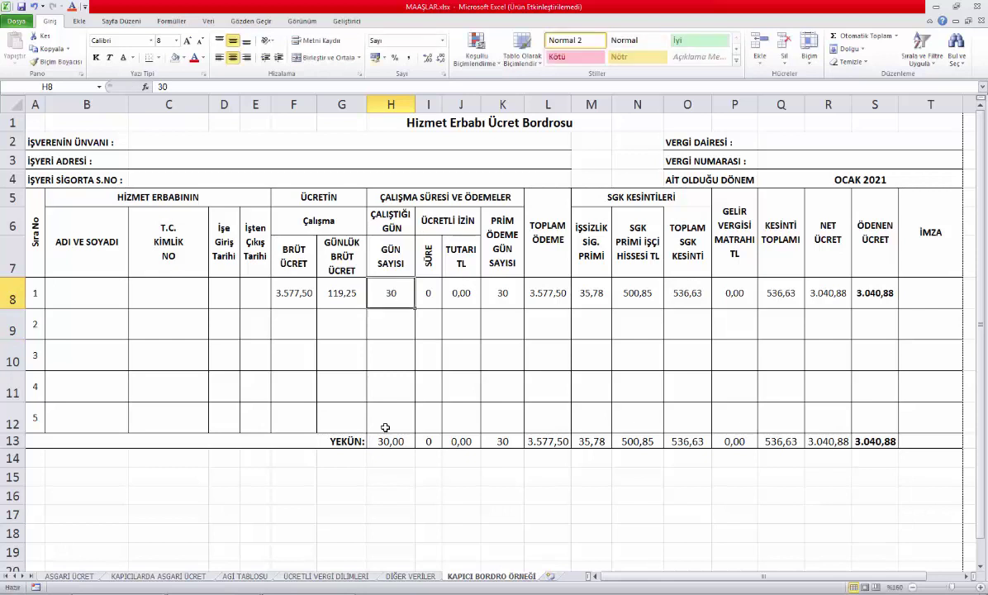
{"action": "type", "text": "15"}
{"action": "key", "text": "Tab"}
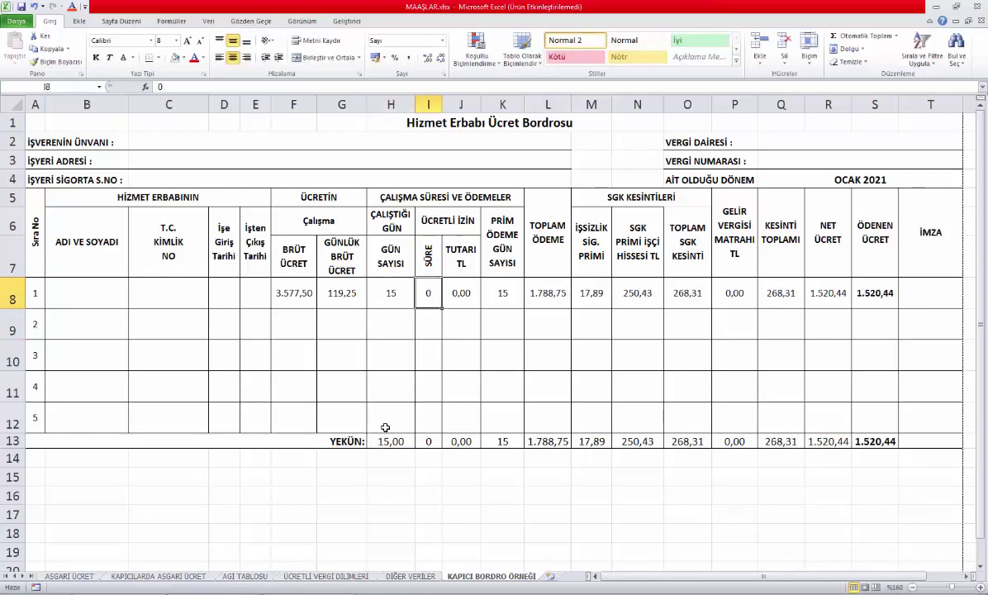
Change the first employee's days worked in H8 to a full month of 30 days
{"action": "key", "text": "Right"}
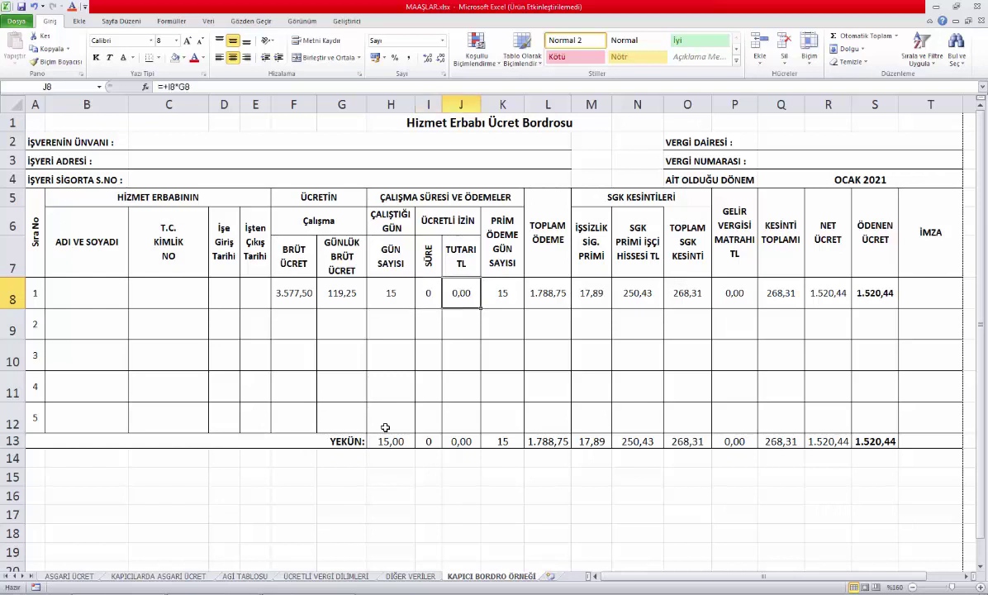
{"action": "key", "text": "Right"}
{"action": "key", "text": "Left"}
{"action": "key", "text": "Left"}
{"action": "key", "text": "Left"}
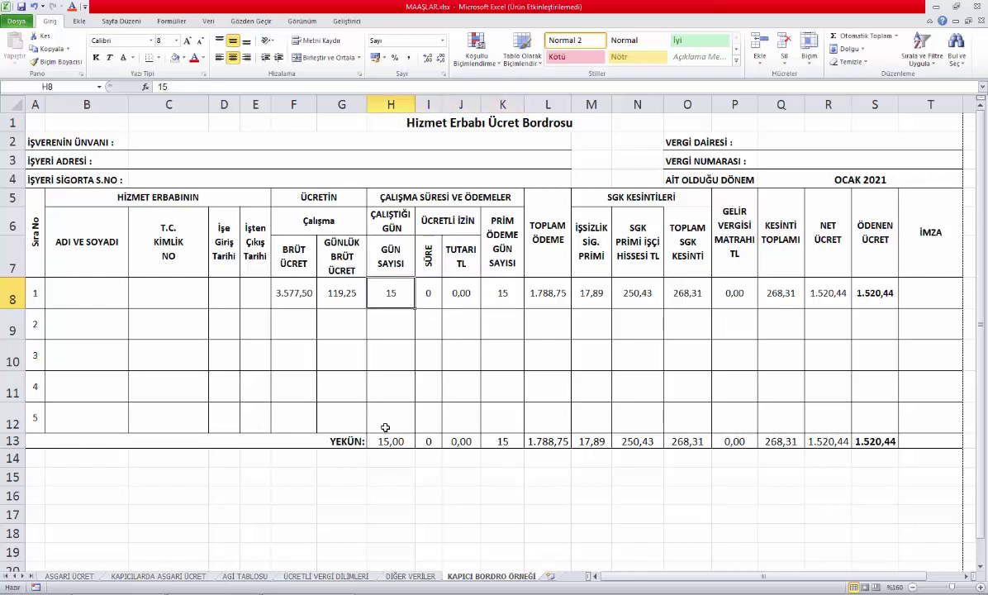
{"action": "key", "text": "Right"}
{"action": "key", "text": "Left"}
{"action": "type", "text": "30"}
{"action": "key", "text": "Tab"}
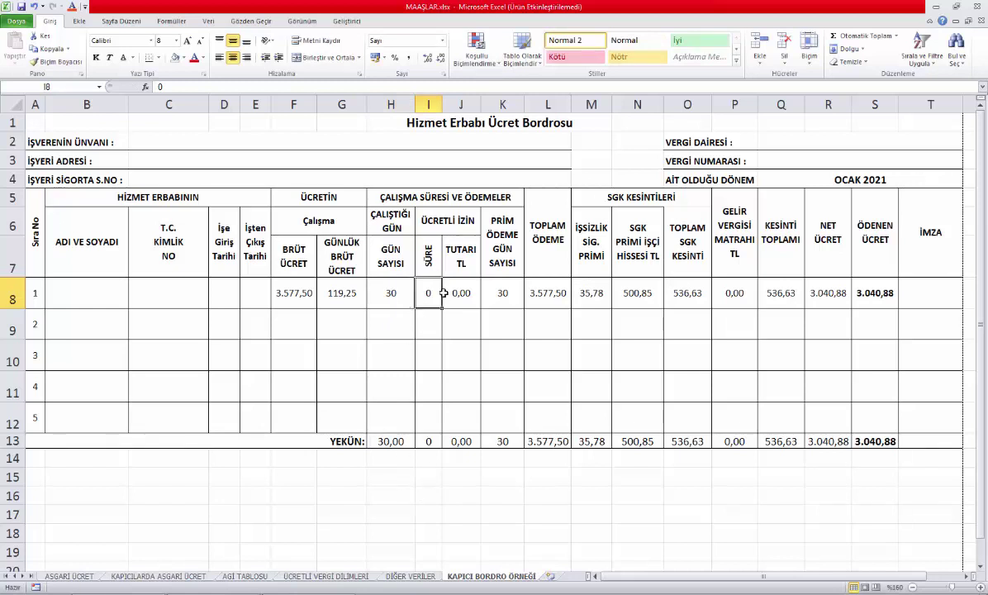
Inspect which cells the premium days formula in K8 and the TOPLAM ÖDEME formula in L8 refer to, leaving both as they are
{"action": "left_click", "coordinate": [389, 296]}
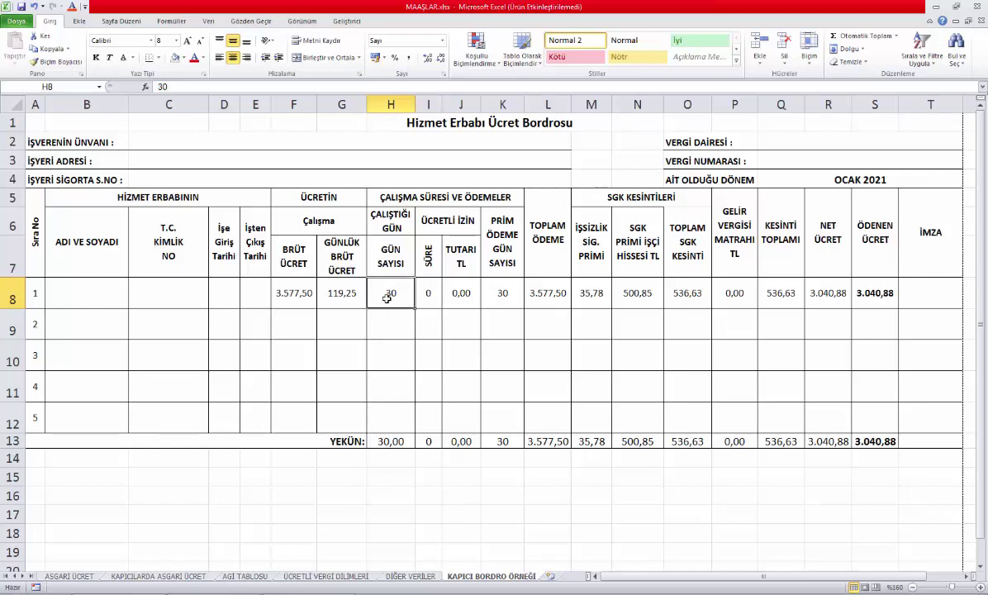
{"action": "left_click", "coordinate": [472, 295]}
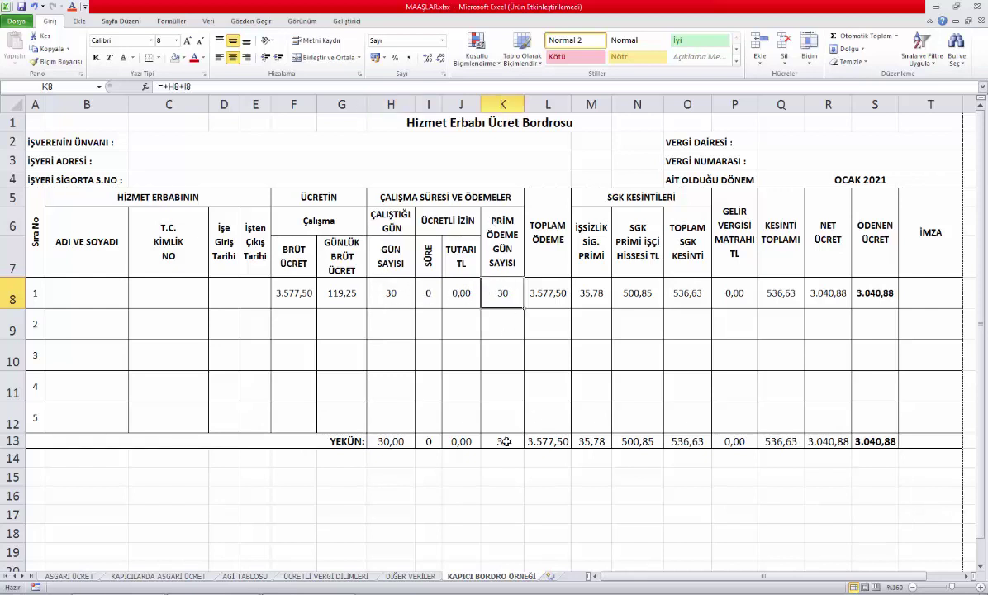
{"action": "type", "text": "=+H8+I8"}
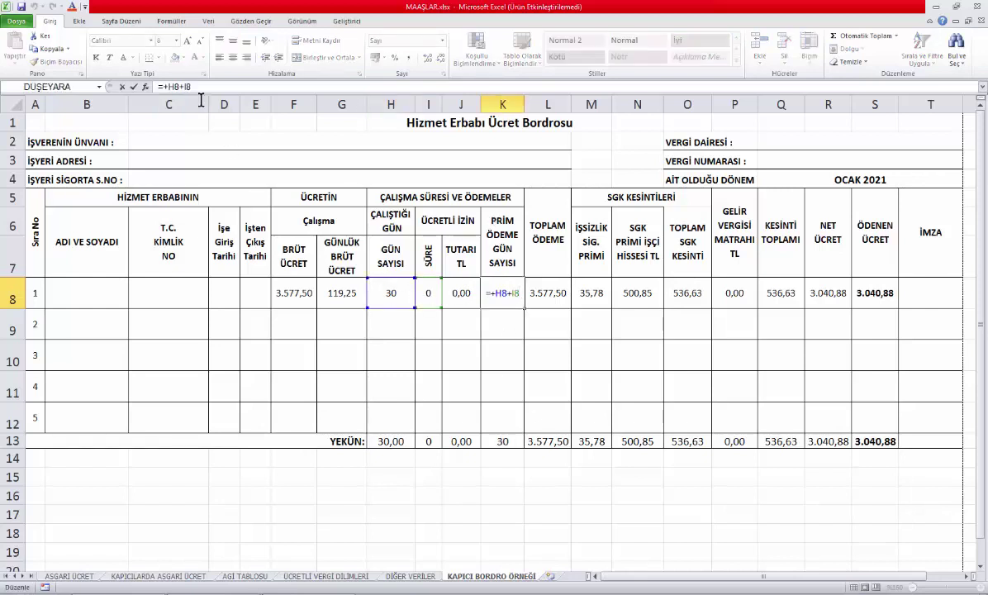
{"action": "key", "text": "Tab"}
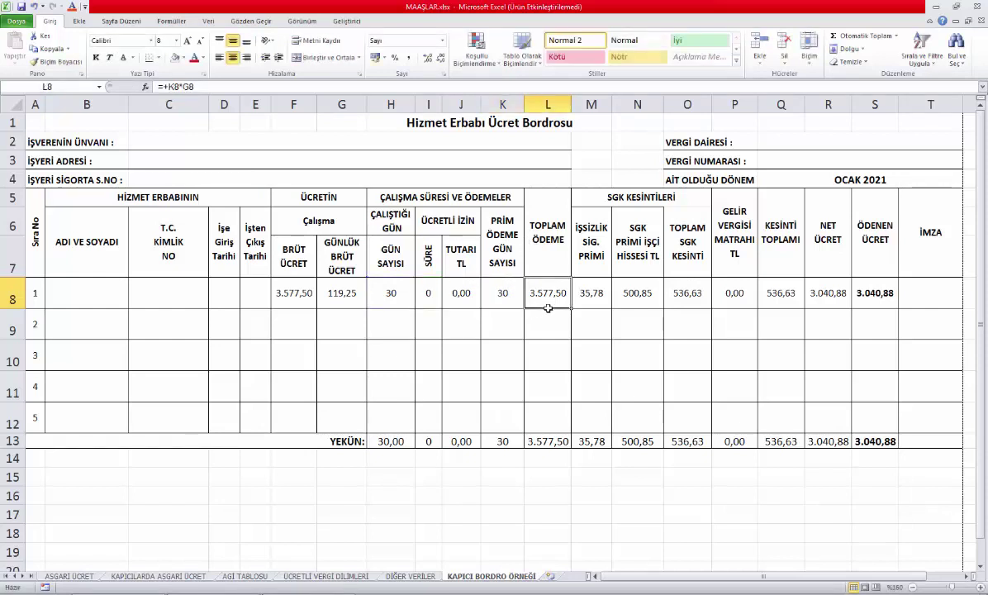
{"action": "key", "text": "F2"}
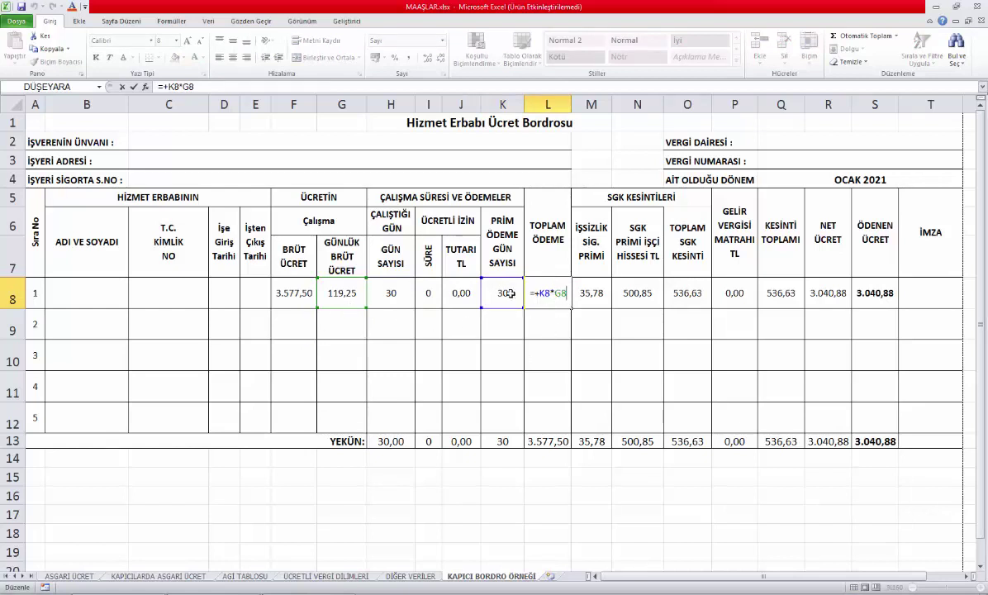
{"action": "key", "text": "ctrl+Return"}
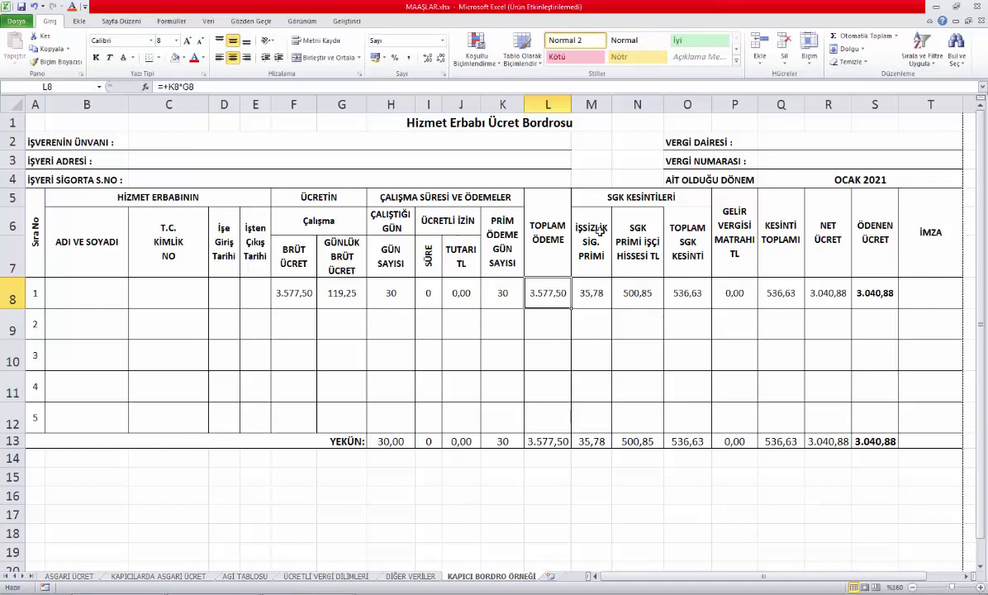
Inspect the unemployment premium formula in M8 and the employee SGK premium formula in N8 without editing them
{"action": "left_click", "coordinate": [591, 298]}
{"action": "key", "text": "F2"}
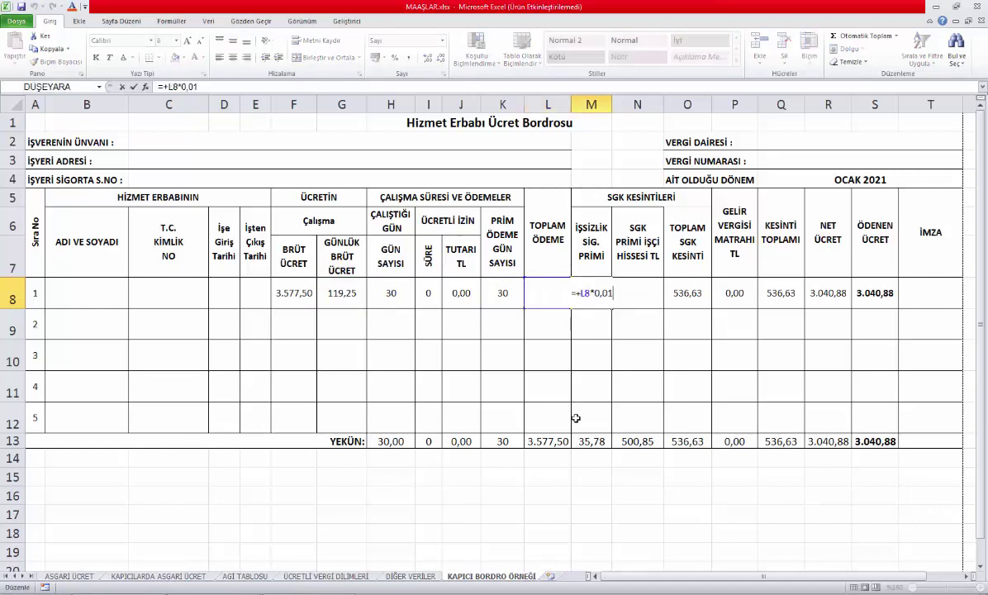
{"action": "key", "text": "Escape"}
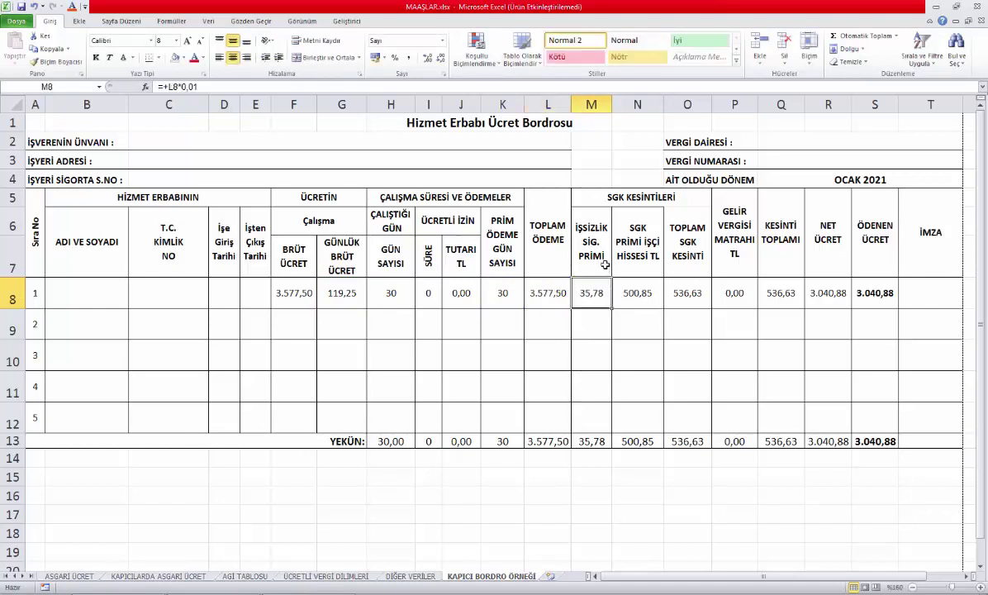
{"action": "left_click", "coordinate": [650, 301]}
{"action": "key", "text": "F2"}
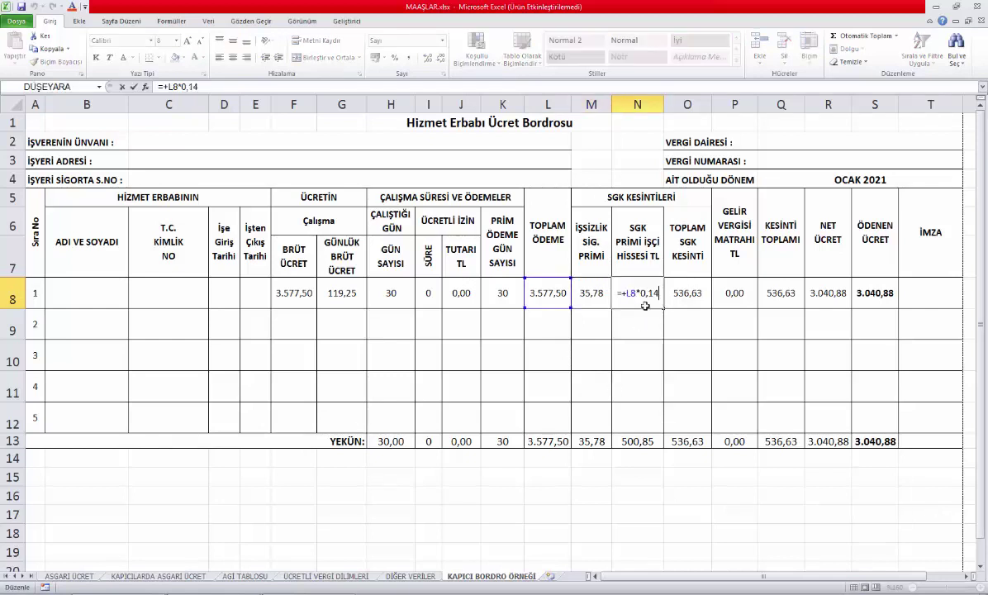
{"action": "key", "text": "Escape"}
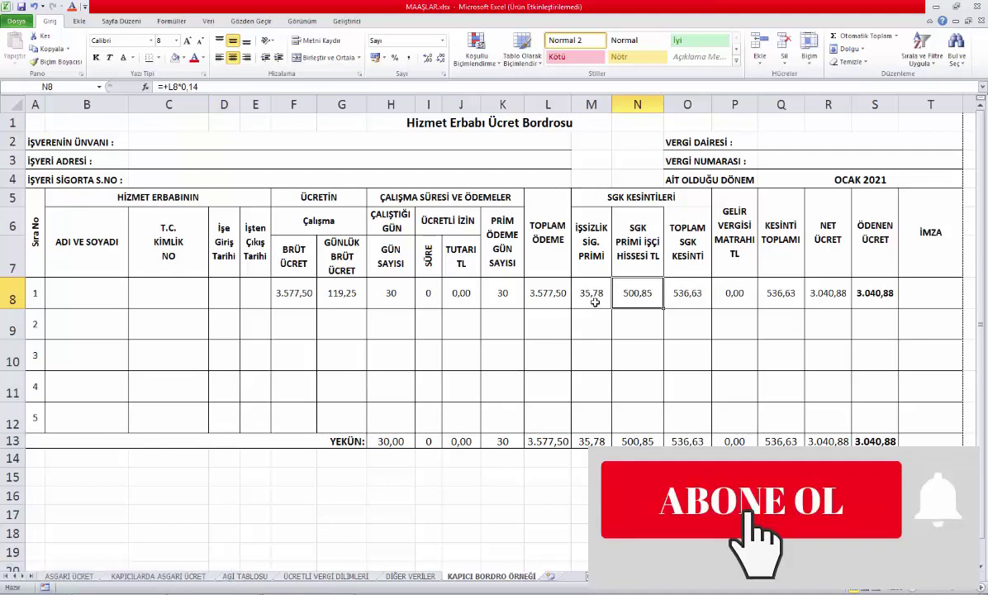
Compare the total payment and employee SGK premium with the gross wage and SGK PRİMİ figures on the KAPICILARDA ASGARİ ÜCRET sheet
{"action": "left_click", "coordinate": [569, 301]}
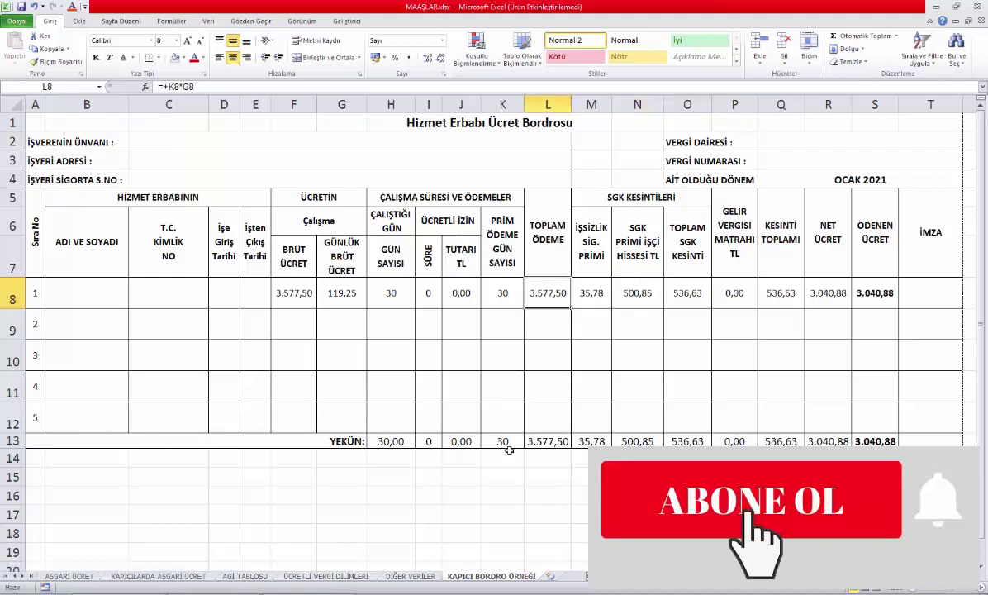
{"action": "left_click", "coordinate": [151, 578]}
{"action": "left_click", "coordinate": [389, 171]}
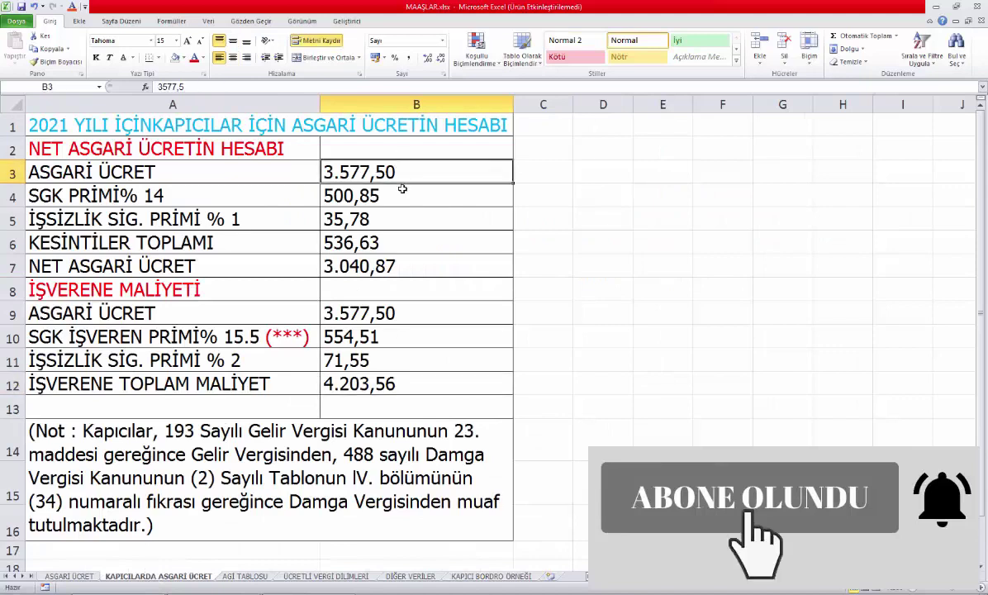
{"action": "left_click", "coordinate": [402, 189]}
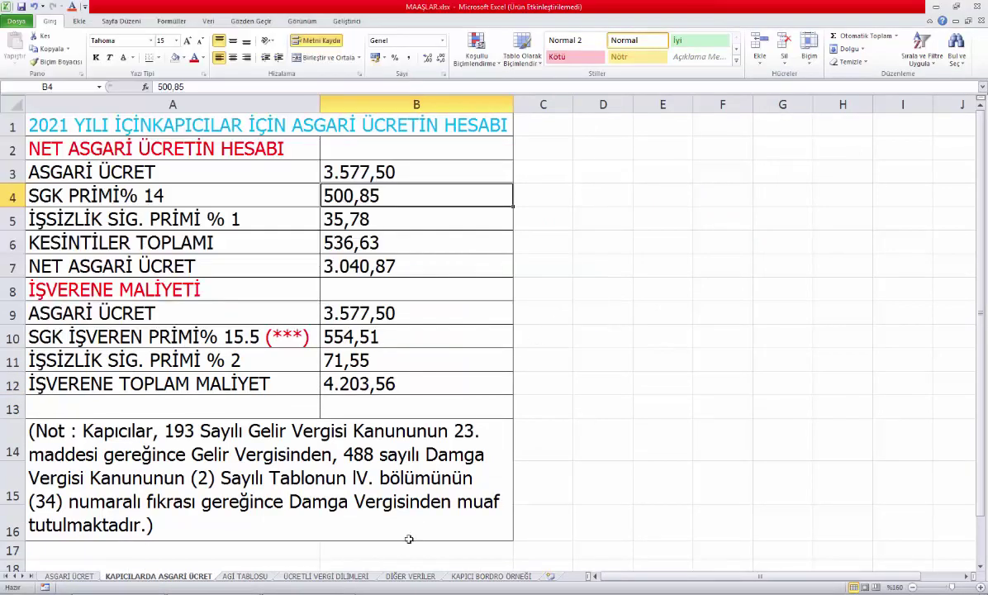
{"action": "left_click", "coordinate": [512, 578]}
{"action": "left_click", "coordinate": [633, 294]}
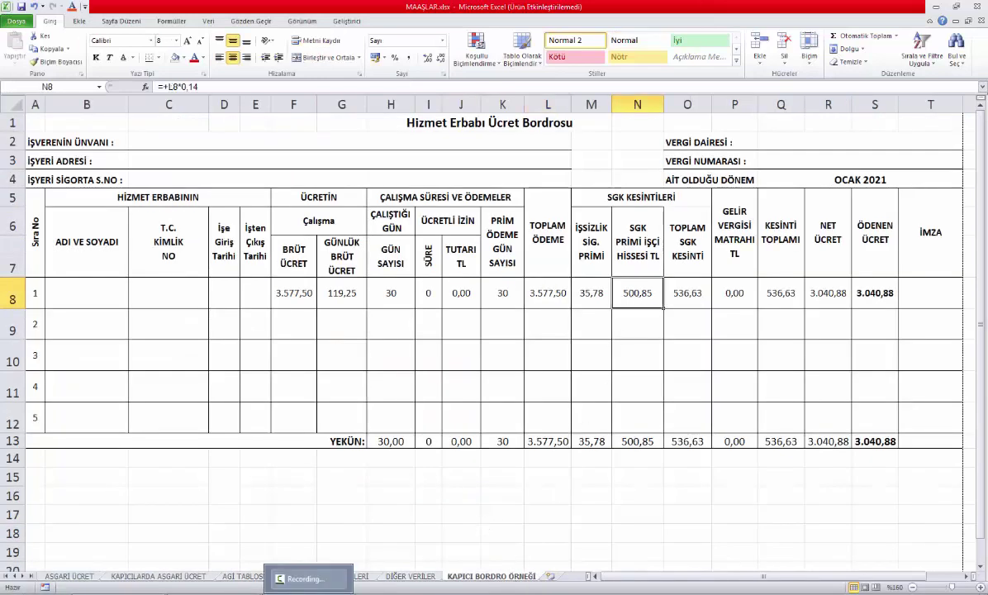
Check the unemployment premium in M8 of the payroll form against the İŞSİZLİK SİG. PRİMİ figure on the KAPICILARDA ASGARİ ÜCRET sheet
{"action": "left_click", "coordinate": [166, 579]}
{"action": "left_click", "coordinate": [417, 220]}
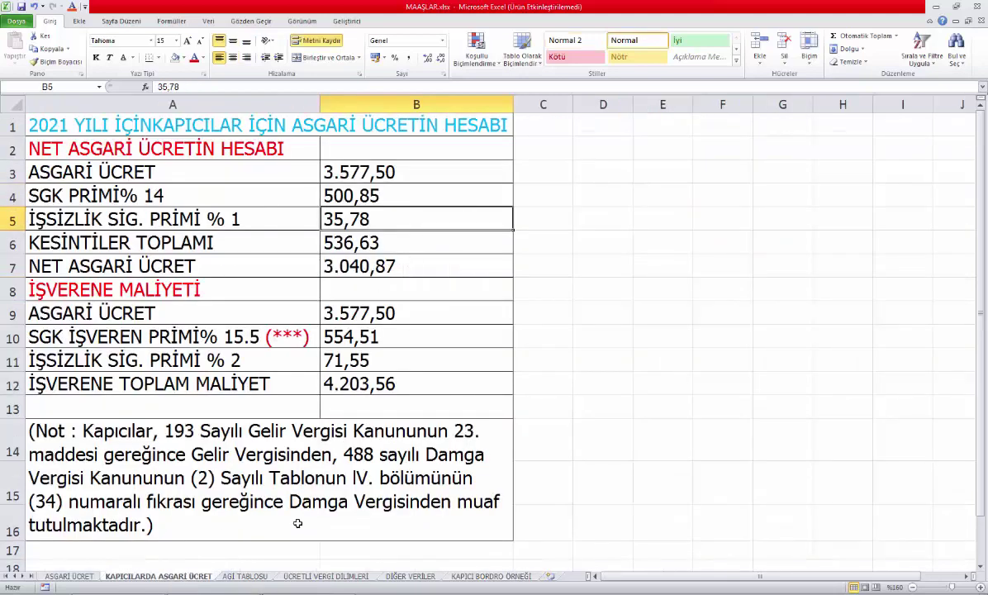
{"action": "left_click", "coordinate": [494, 577]}
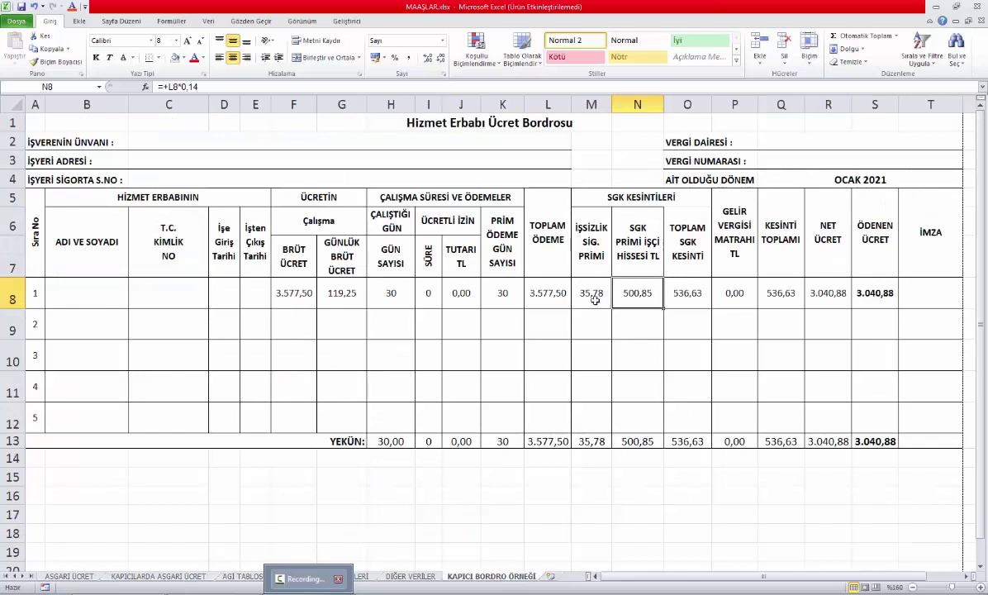
{"action": "key", "text": "Left"}
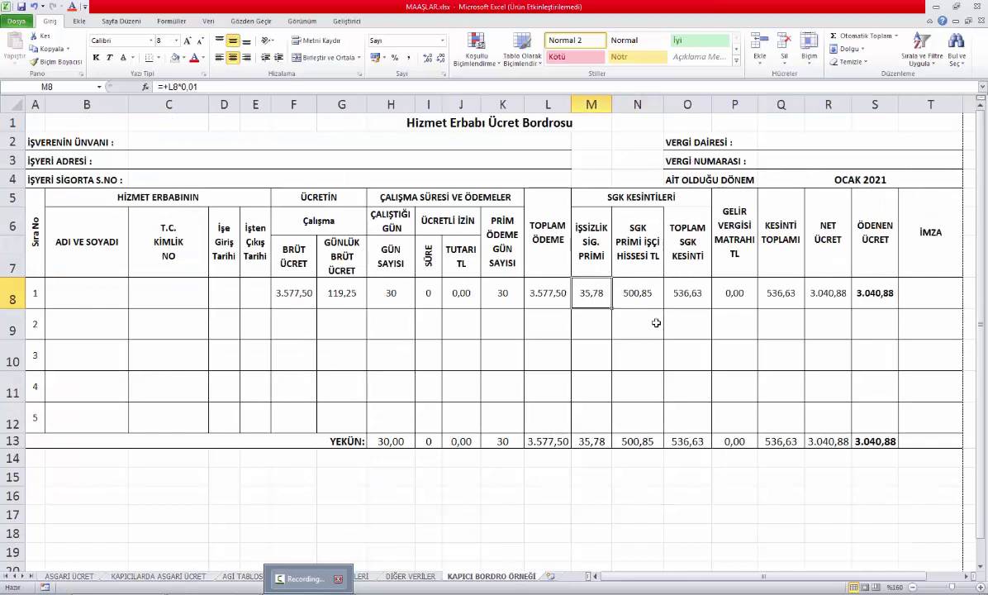
Compare the payroll form's total SGK deduction and paid wage with KESİNTİLER TOPLAMI and NET ASGARİ ÜCRET on the KAPICILARDA ASGARİ ÜCRET sheet
{"action": "left_click", "coordinate": [695, 293]}
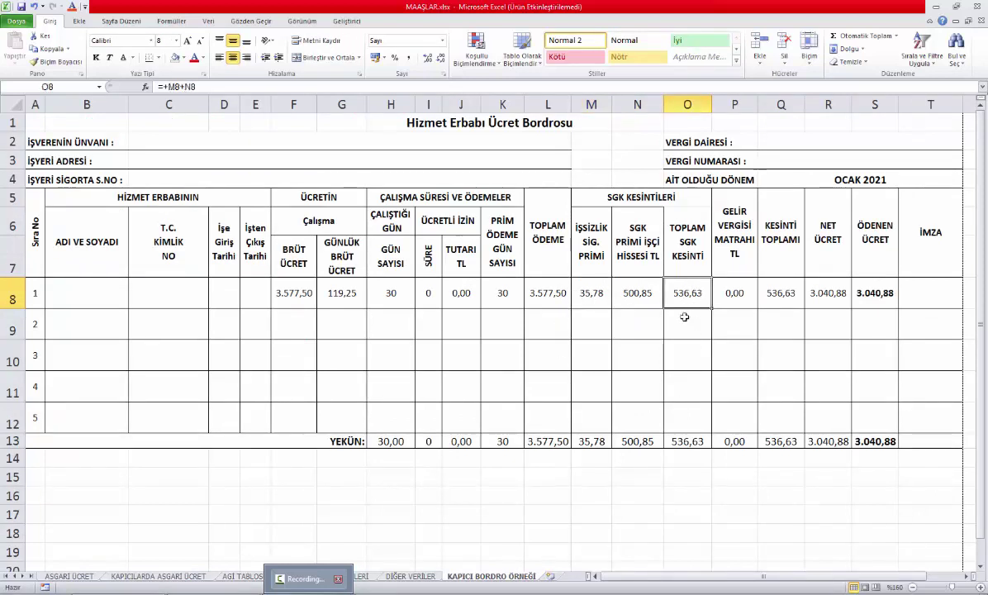
{"action": "left_click", "coordinate": [164, 585]}
{"action": "left_click", "coordinate": [384, 245]}
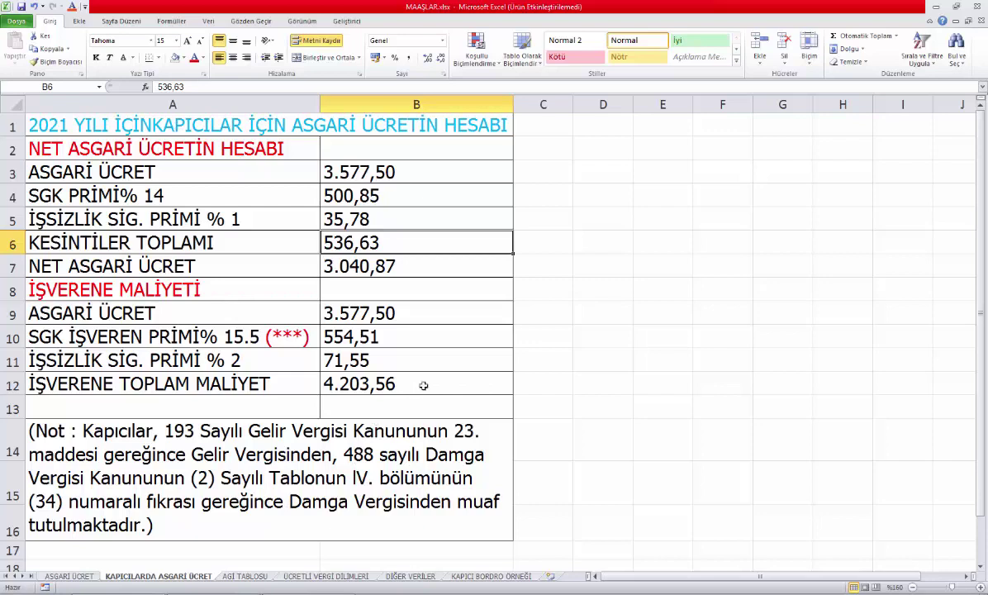
{"action": "left_click", "coordinate": [403, 271]}
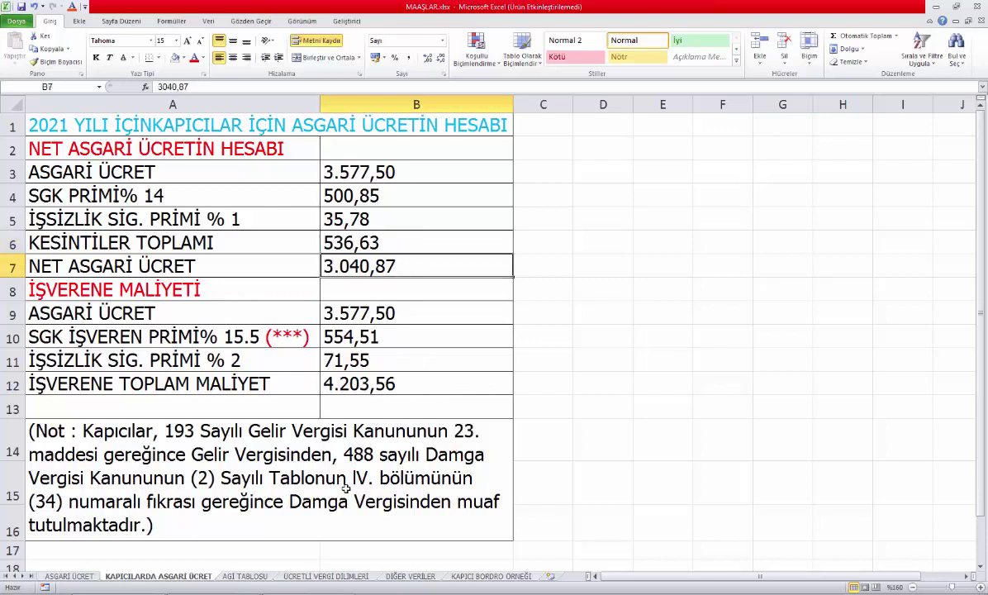
{"action": "left_click", "coordinate": [476, 577]}
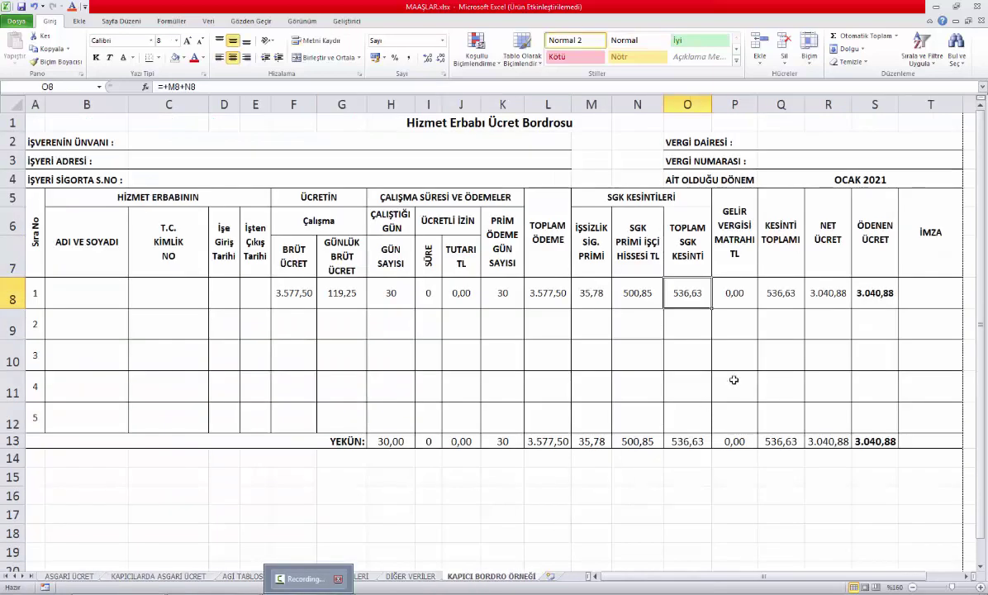
{"action": "left_click", "coordinate": [859, 300]}
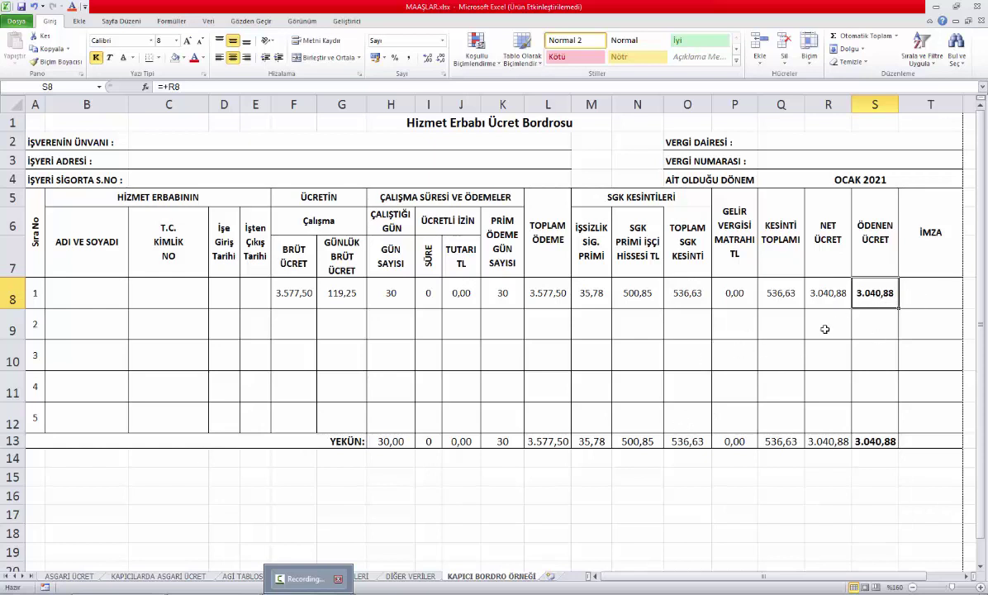
Set the first employee's number of days worked in H8 to 15
{"action": "left_click", "coordinate": [370, 292]}
{"action": "type", "text": "15"}
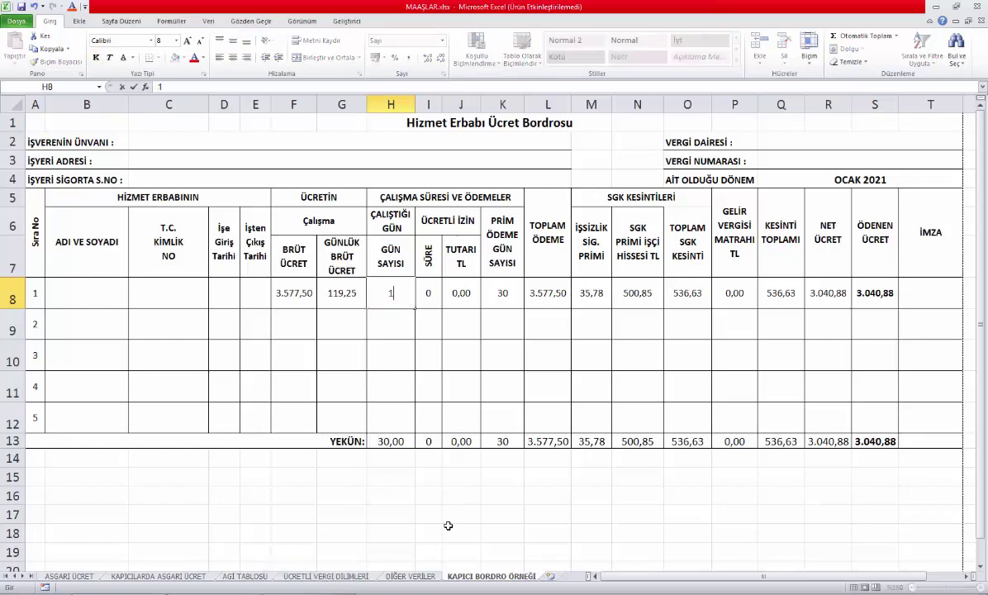
{"action": "key", "text": "Return"}
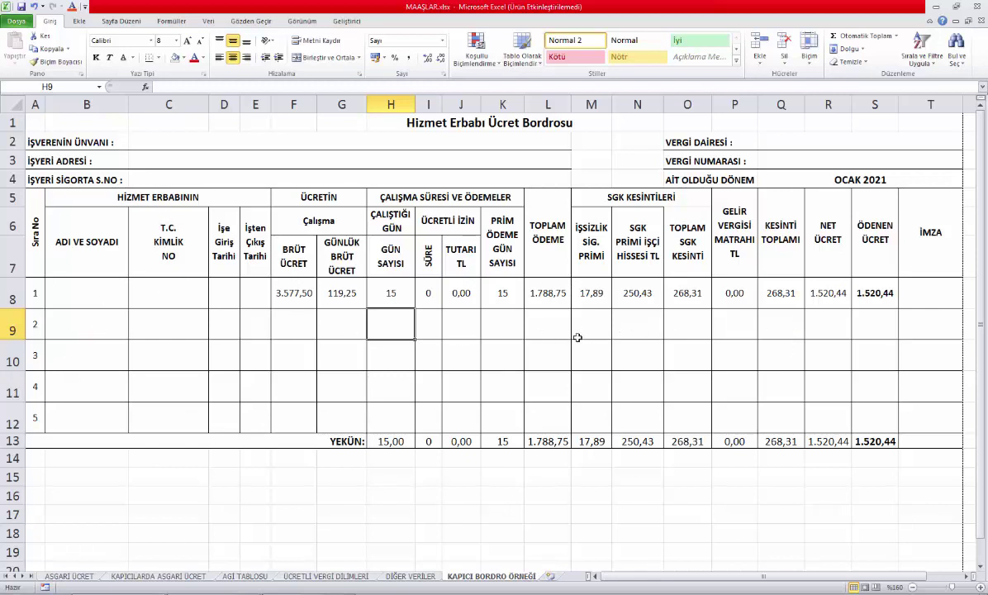
Copy the first employee's payroll row 8 into row 9 for the second employee
{"action": "left_click", "coordinate": [13, 285]}
{"action": "key", "text": "ctrl+c"}
{"action": "left_click", "coordinate": [18, 326]}
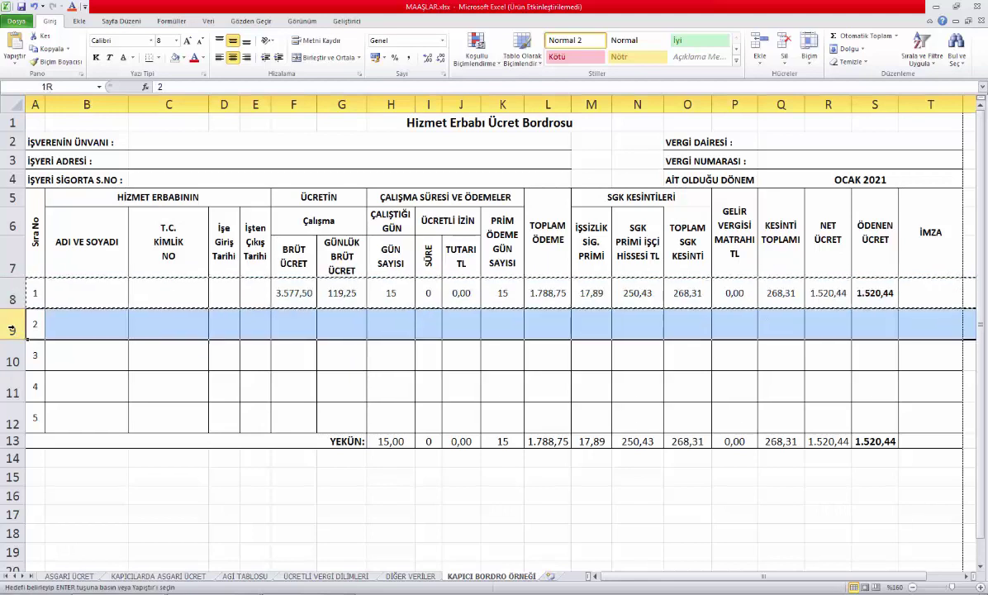
{"action": "right_click", "coordinate": [18, 326]}
{"action": "left_click", "coordinate": [44, 373]}
{"action": "left_click", "coordinate": [306, 354]}
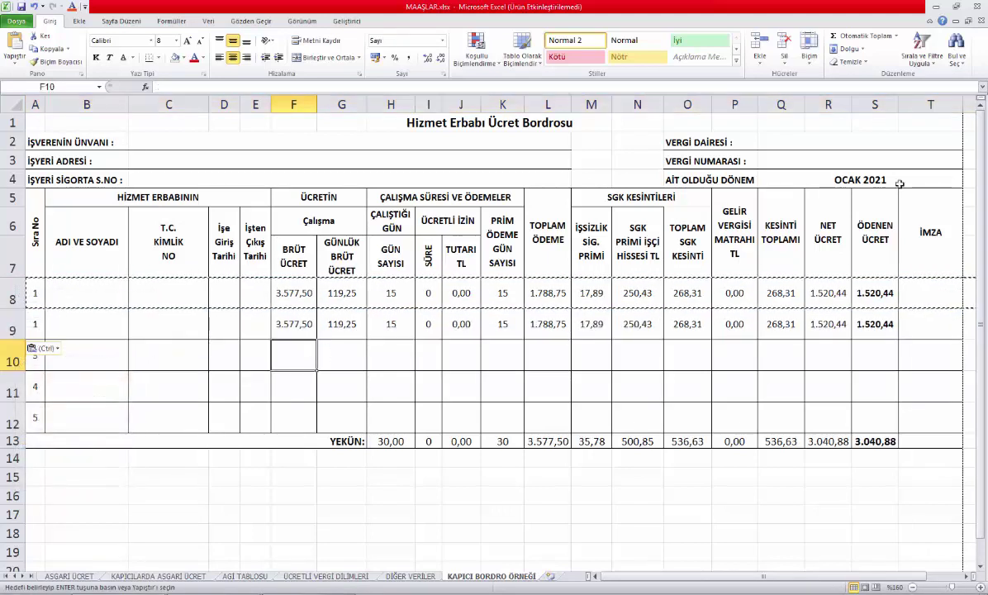
{"action": "key", "text": "Escape"}
{"action": "left_click", "coordinate": [874, 324]}
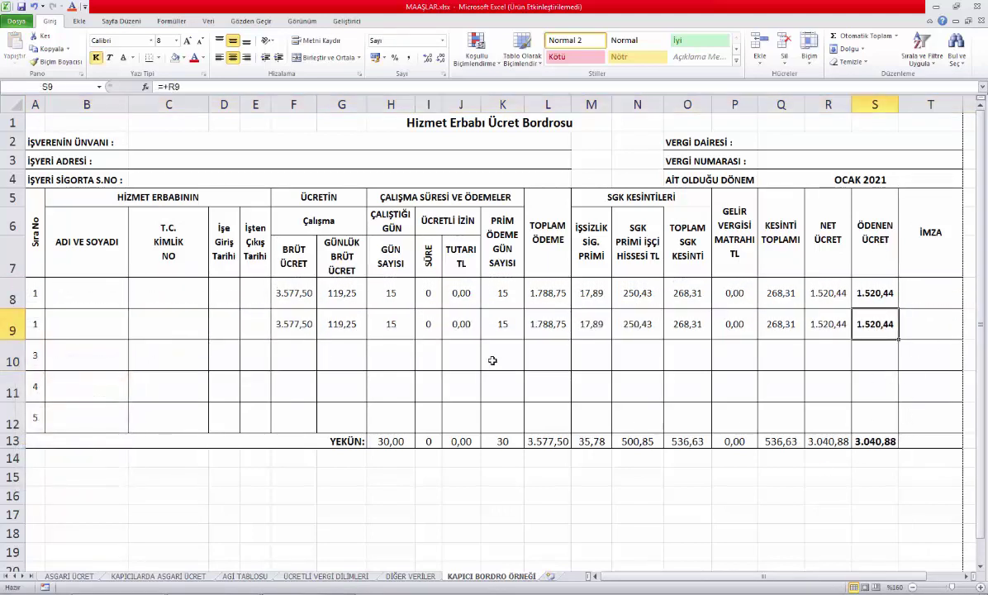
Set the number of days worked to 30 for both employees in H8 and H9
{"action": "left_click", "coordinate": [389, 289]}
{"action": "type", "text": "30"}
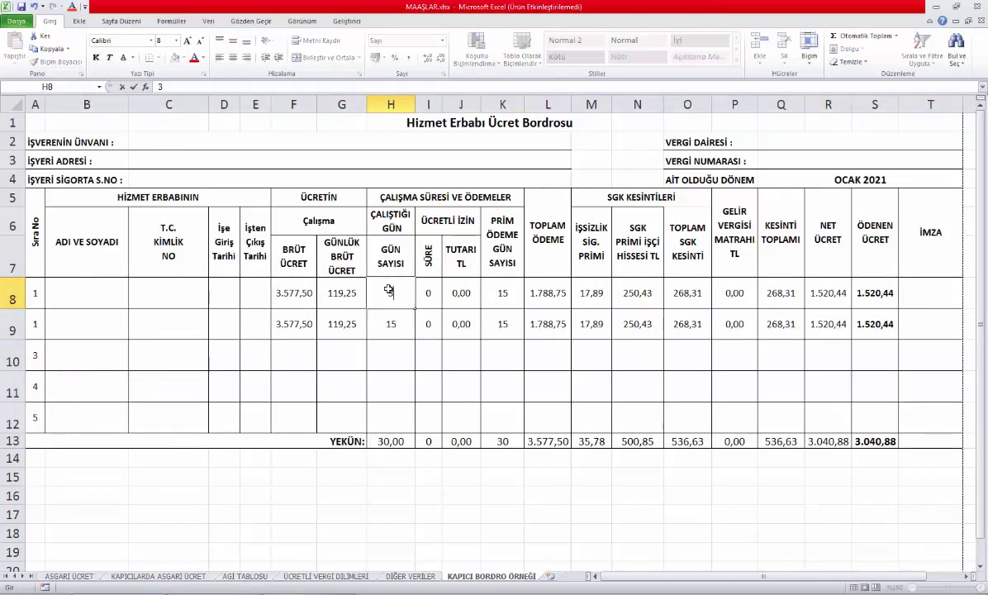
{"action": "key", "text": "Return"}
{"action": "type", "text": "30"}
{"action": "key", "text": "Return"}
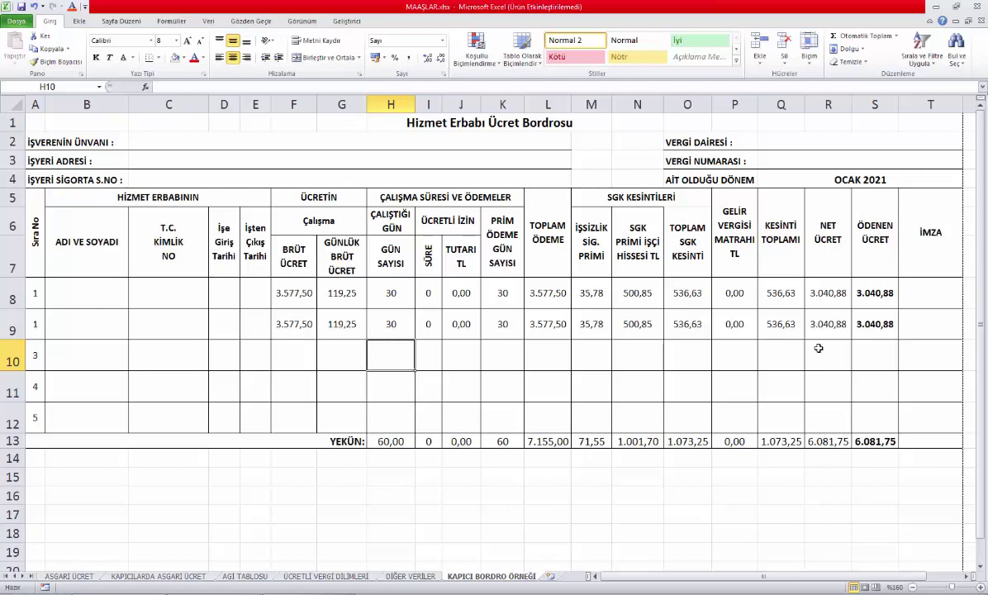
Clear the second employee's entries in B9:T9 and set the row number in A9 to 2
{"action": "left_click_drag", "start_coordinate": [927, 330], "coordinate": [44, 323]}
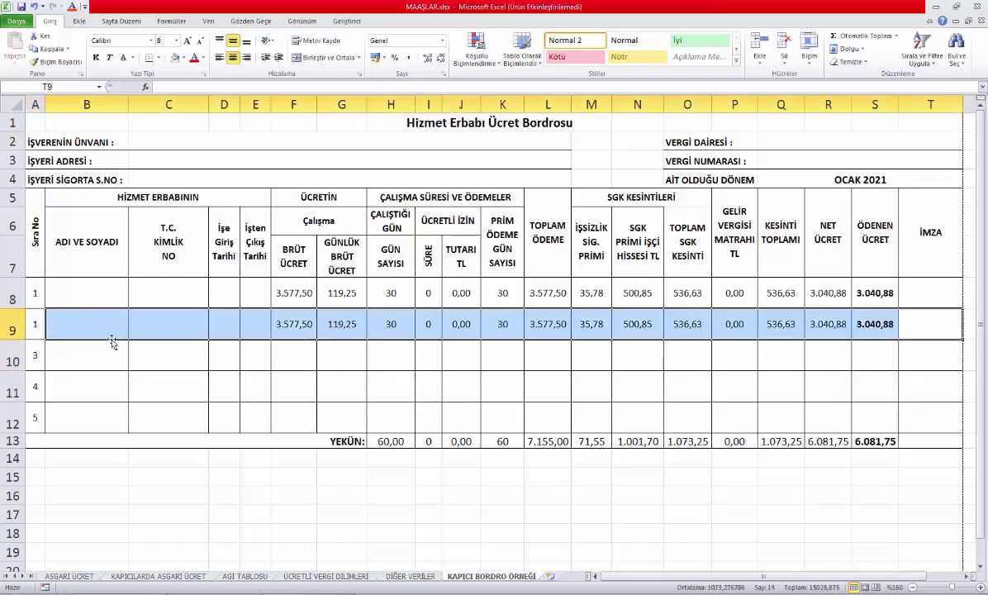
{"action": "key", "text": "Delete"}
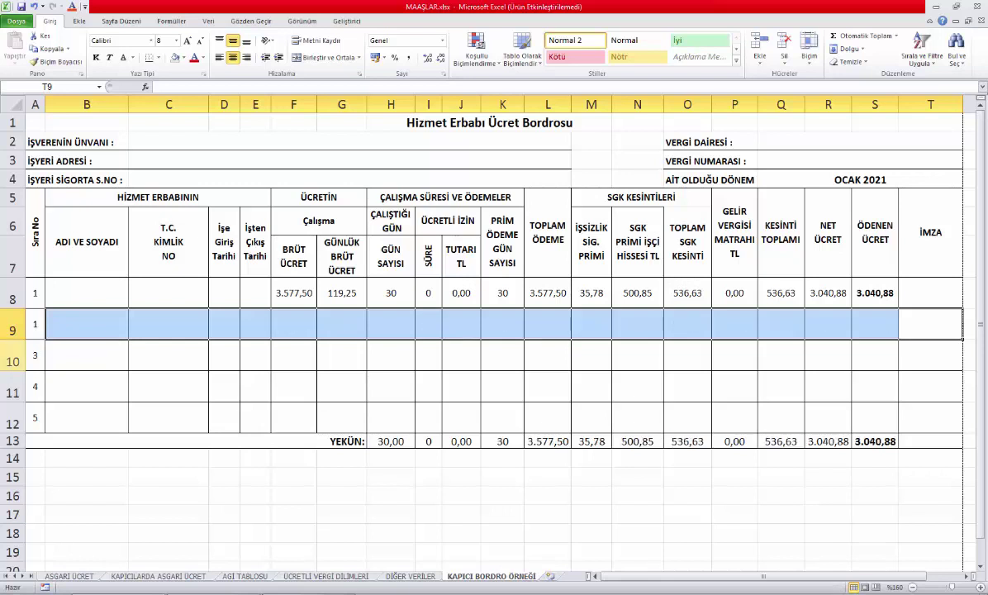
{"action": "left_click", "coordinate": [30, 312]}
{"action": "type", "text": "2"}
{"action": "key", "text": "Return"}
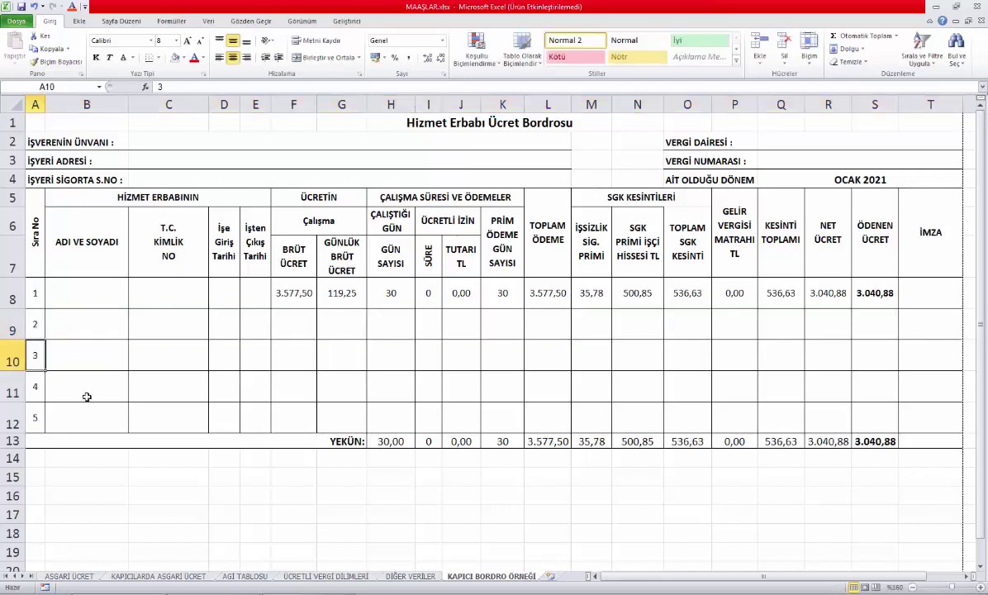
{"action": "left_click", "coordinate": [63, 307]}
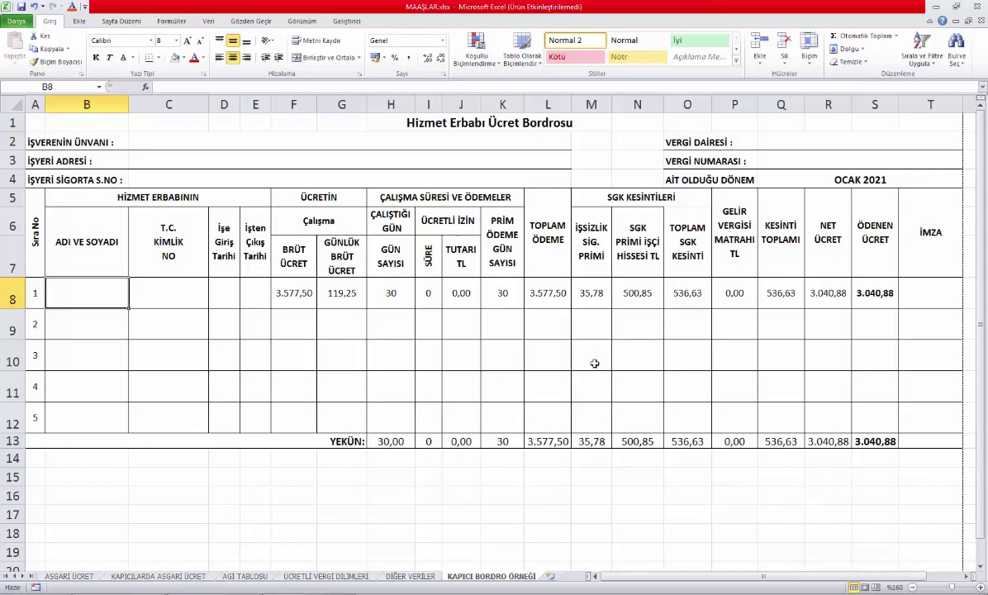
{"action": "left_click", "coordinate": [701, 254]}
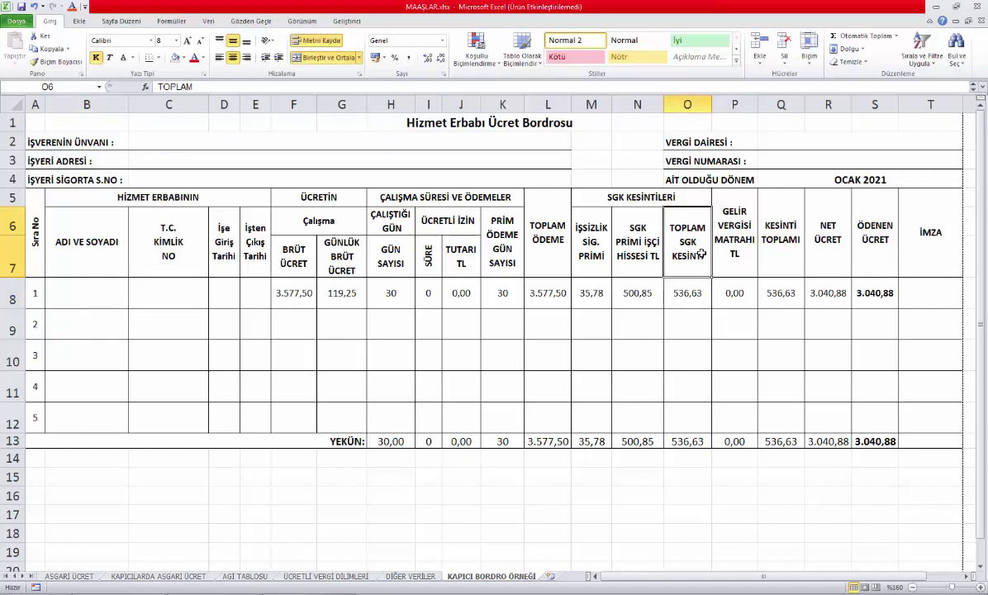